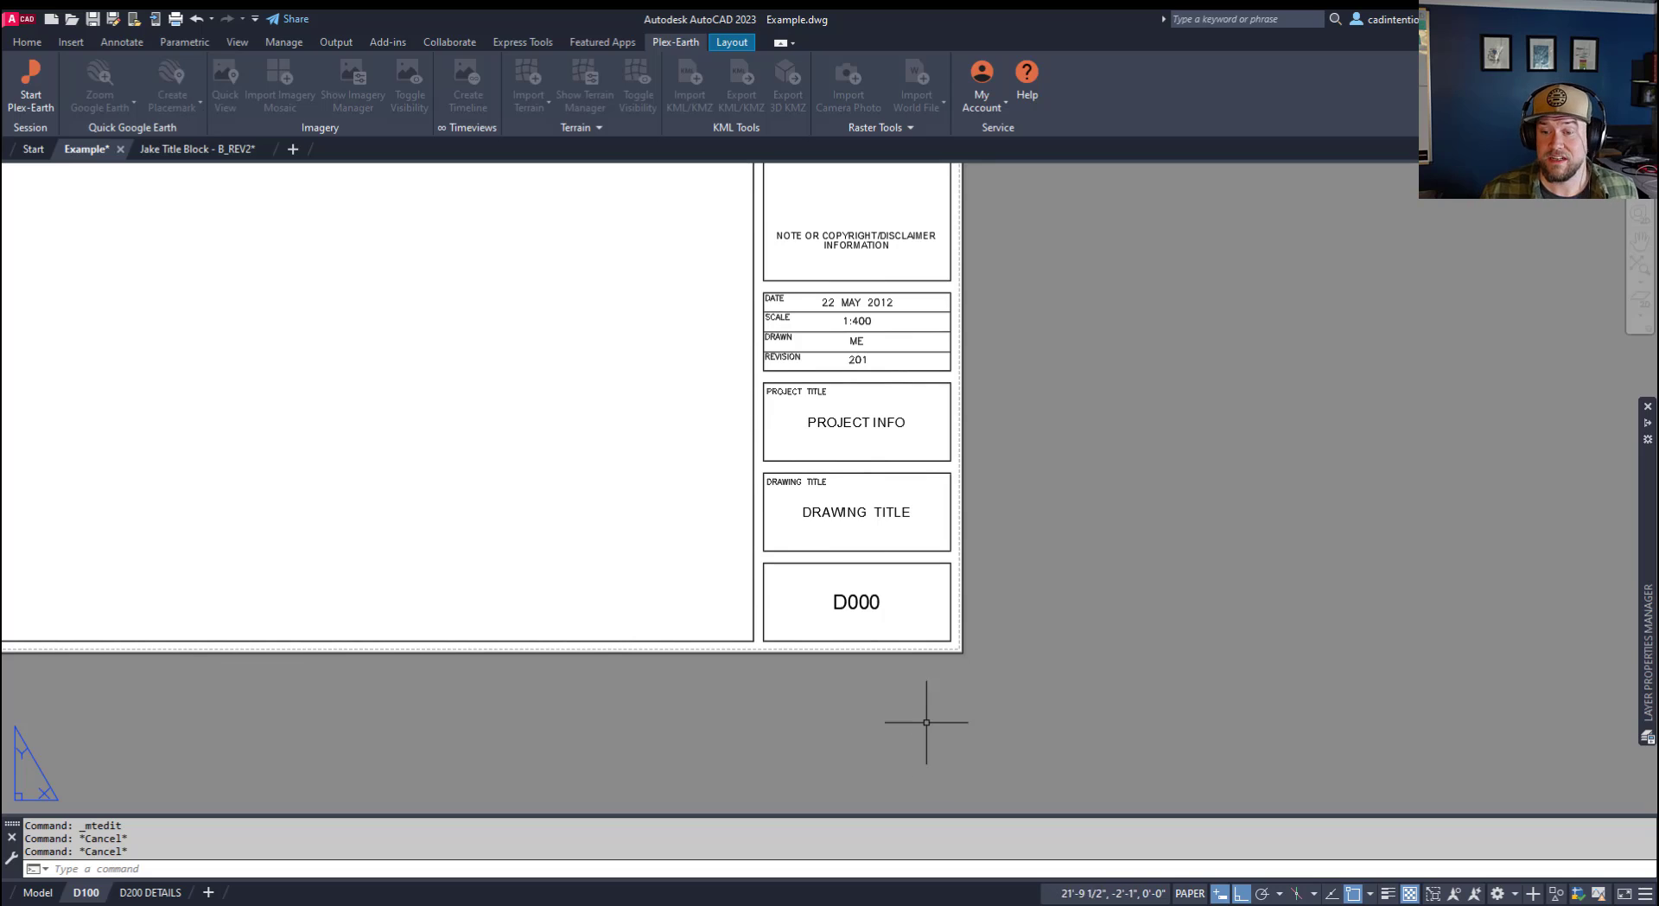
Zoom in on the title block around the D000 sheet number box.
scroll(874, 726, "up", 3)
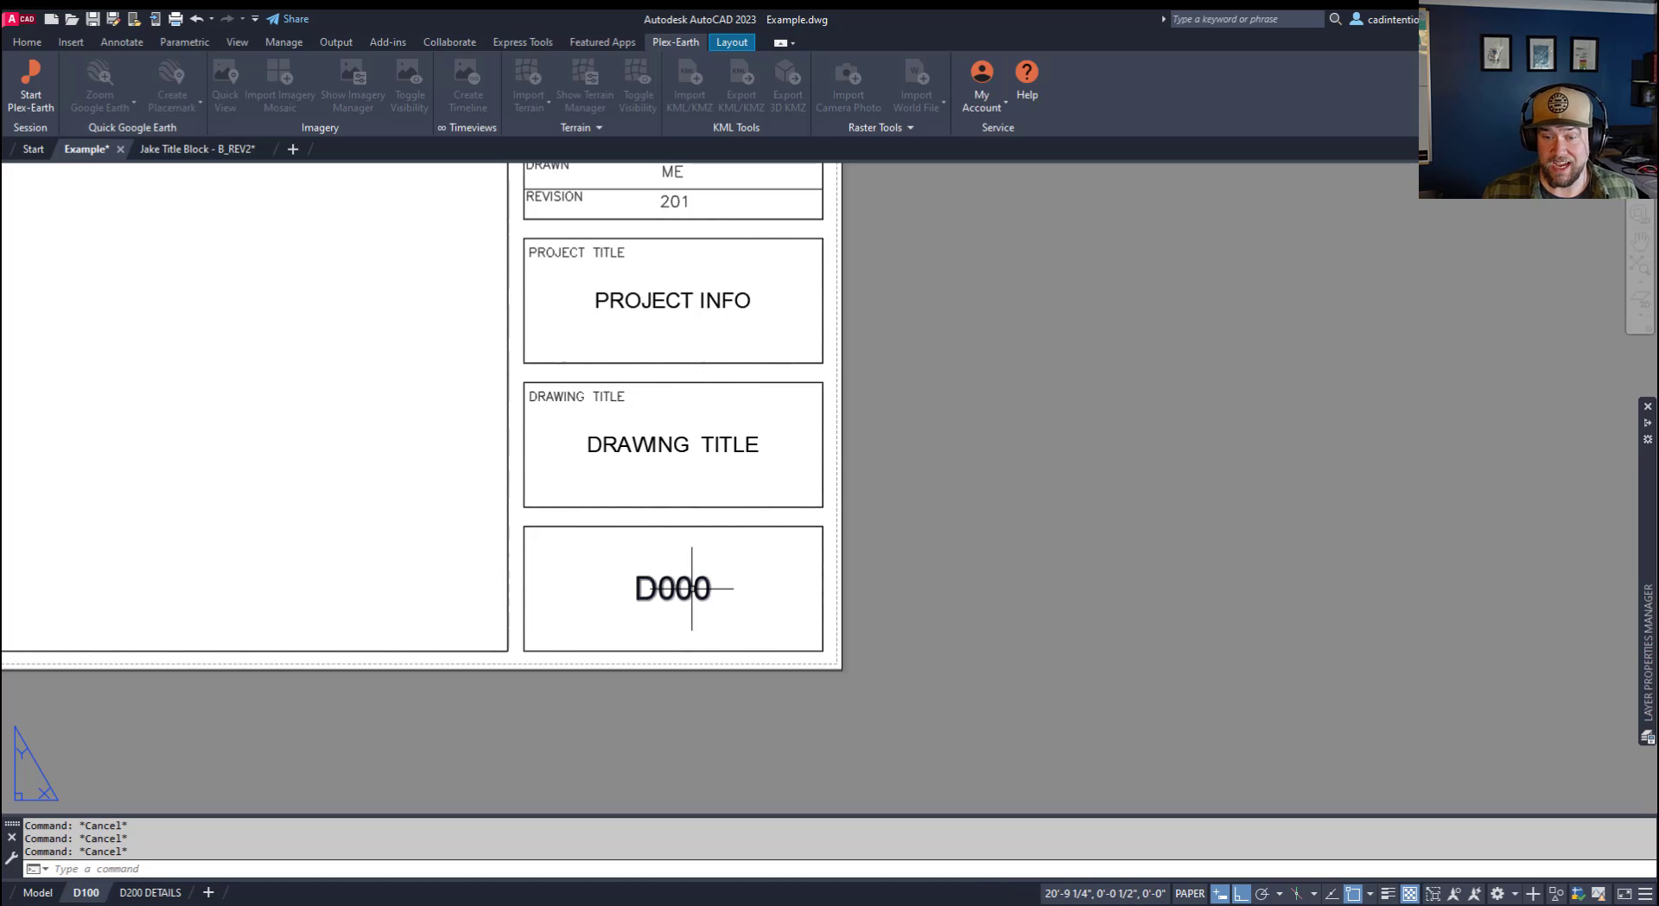
mouse_move(693, 588)
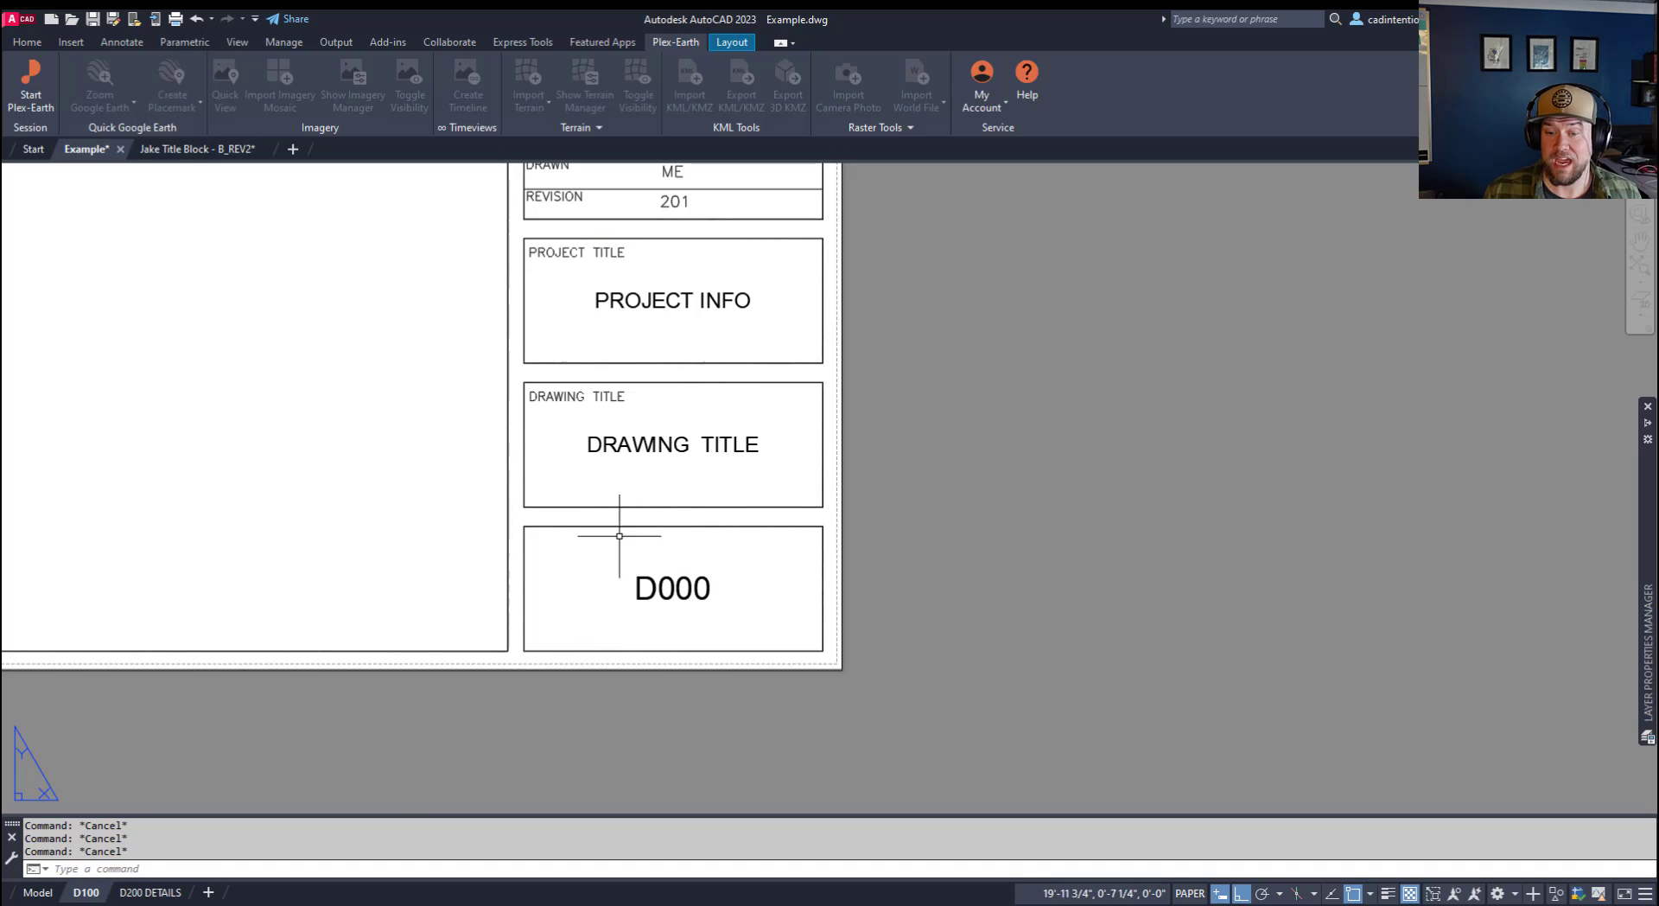
Delete the D000 placeholder from the sheet number text and bring up the Insert Field dialog.
left_click(680, 580)
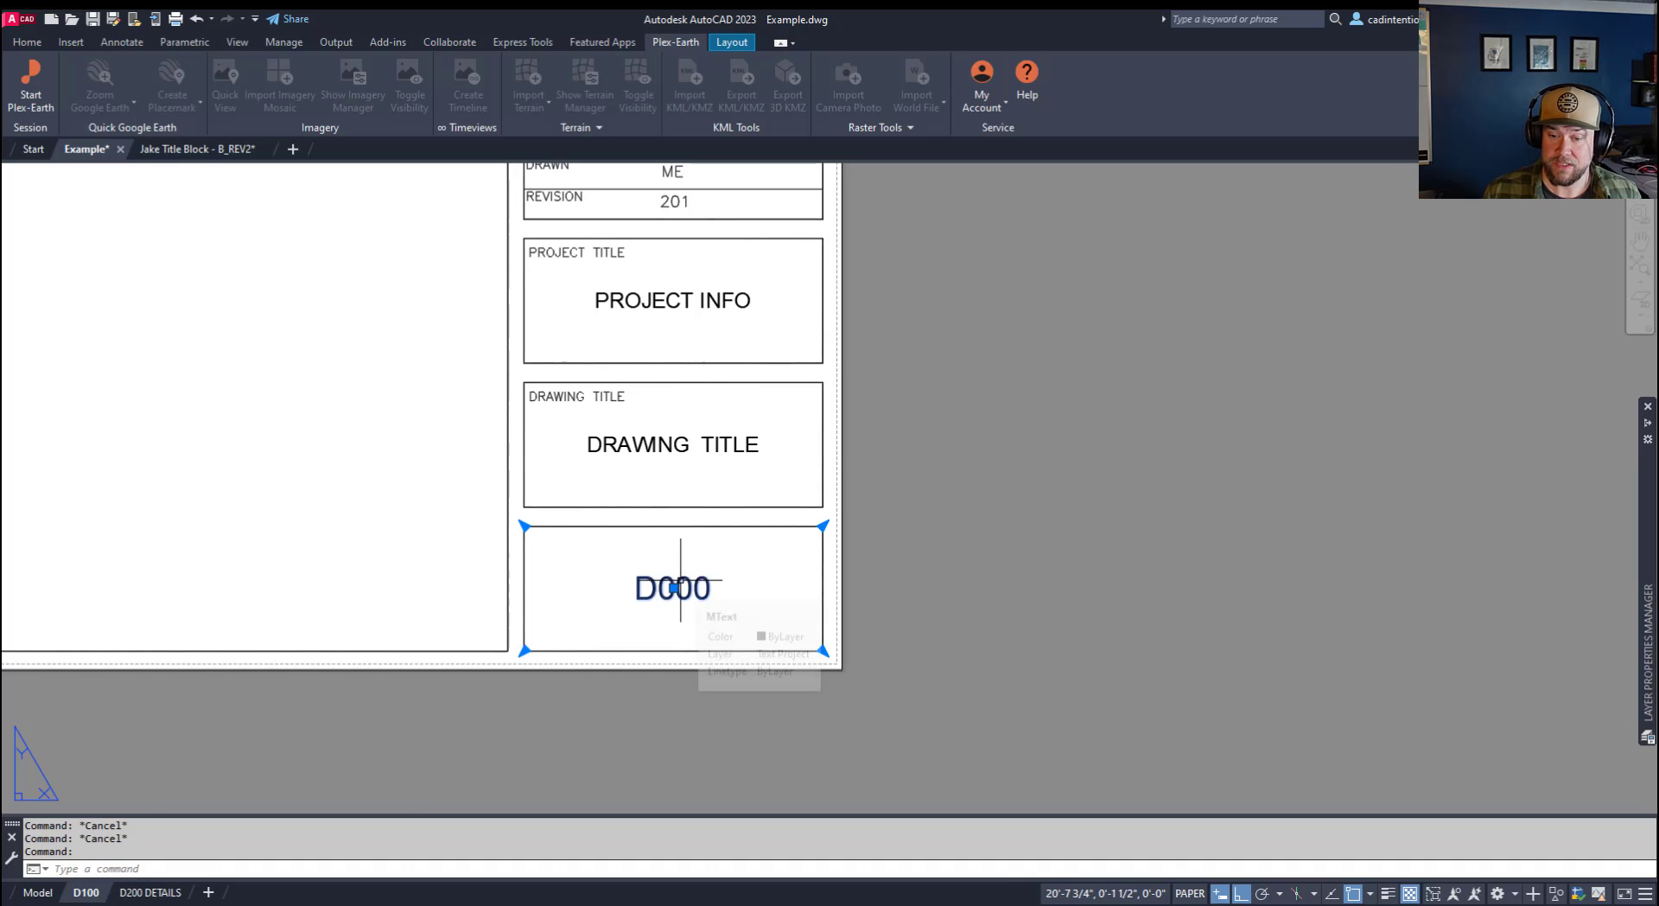
double_click(680, 581)
double_click(682, 587)
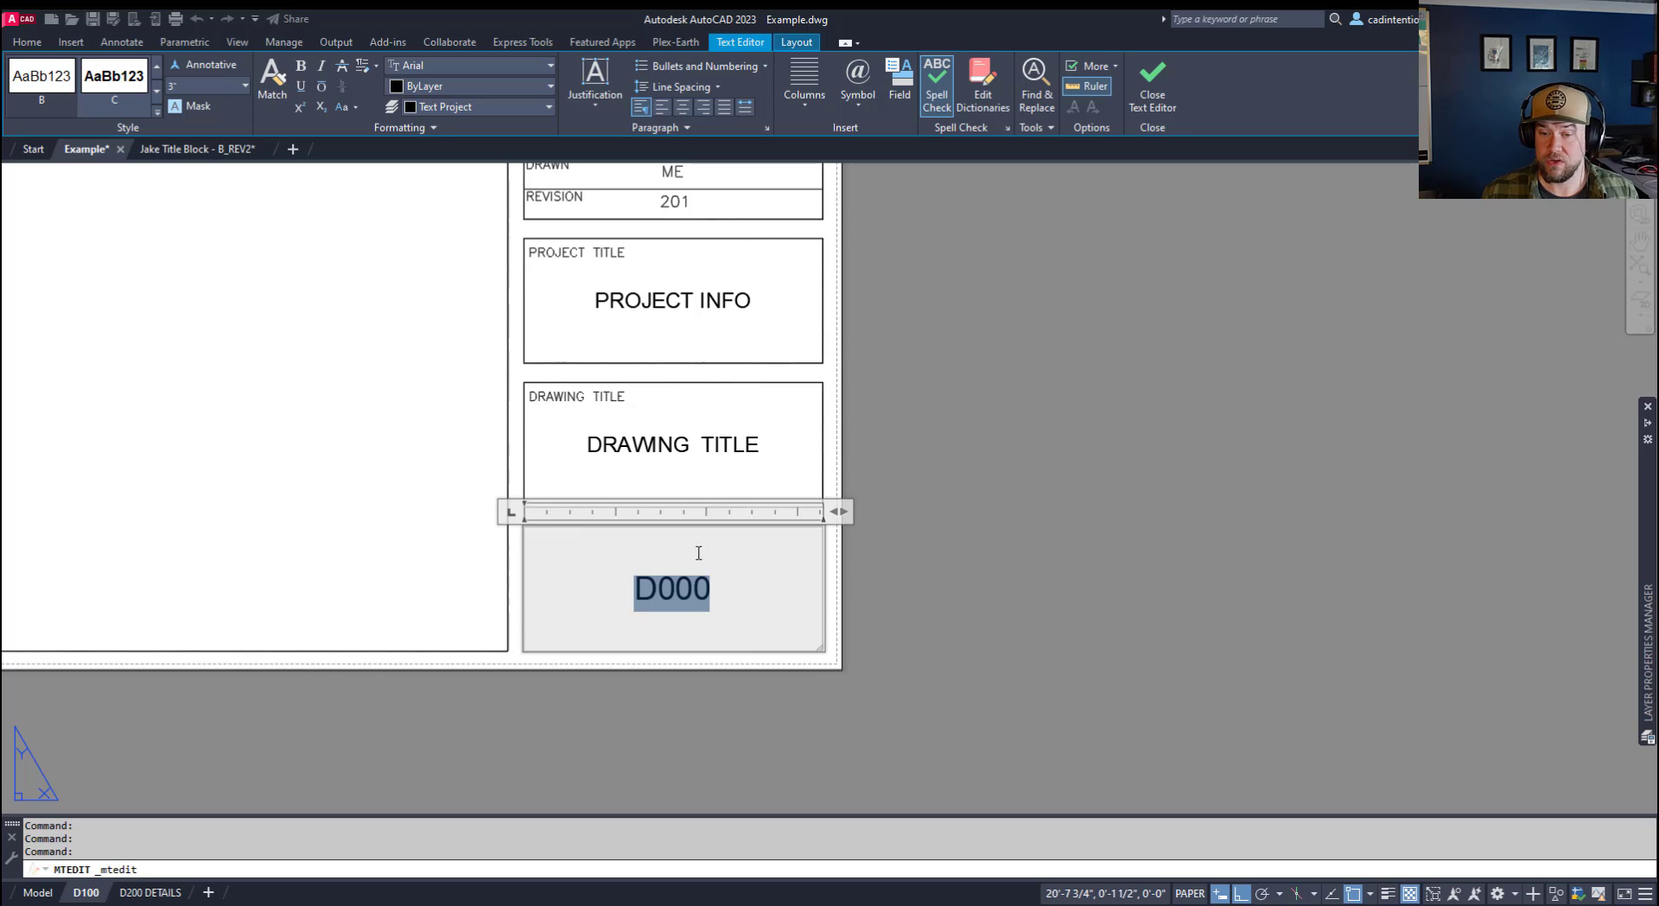
key("BackSpace")
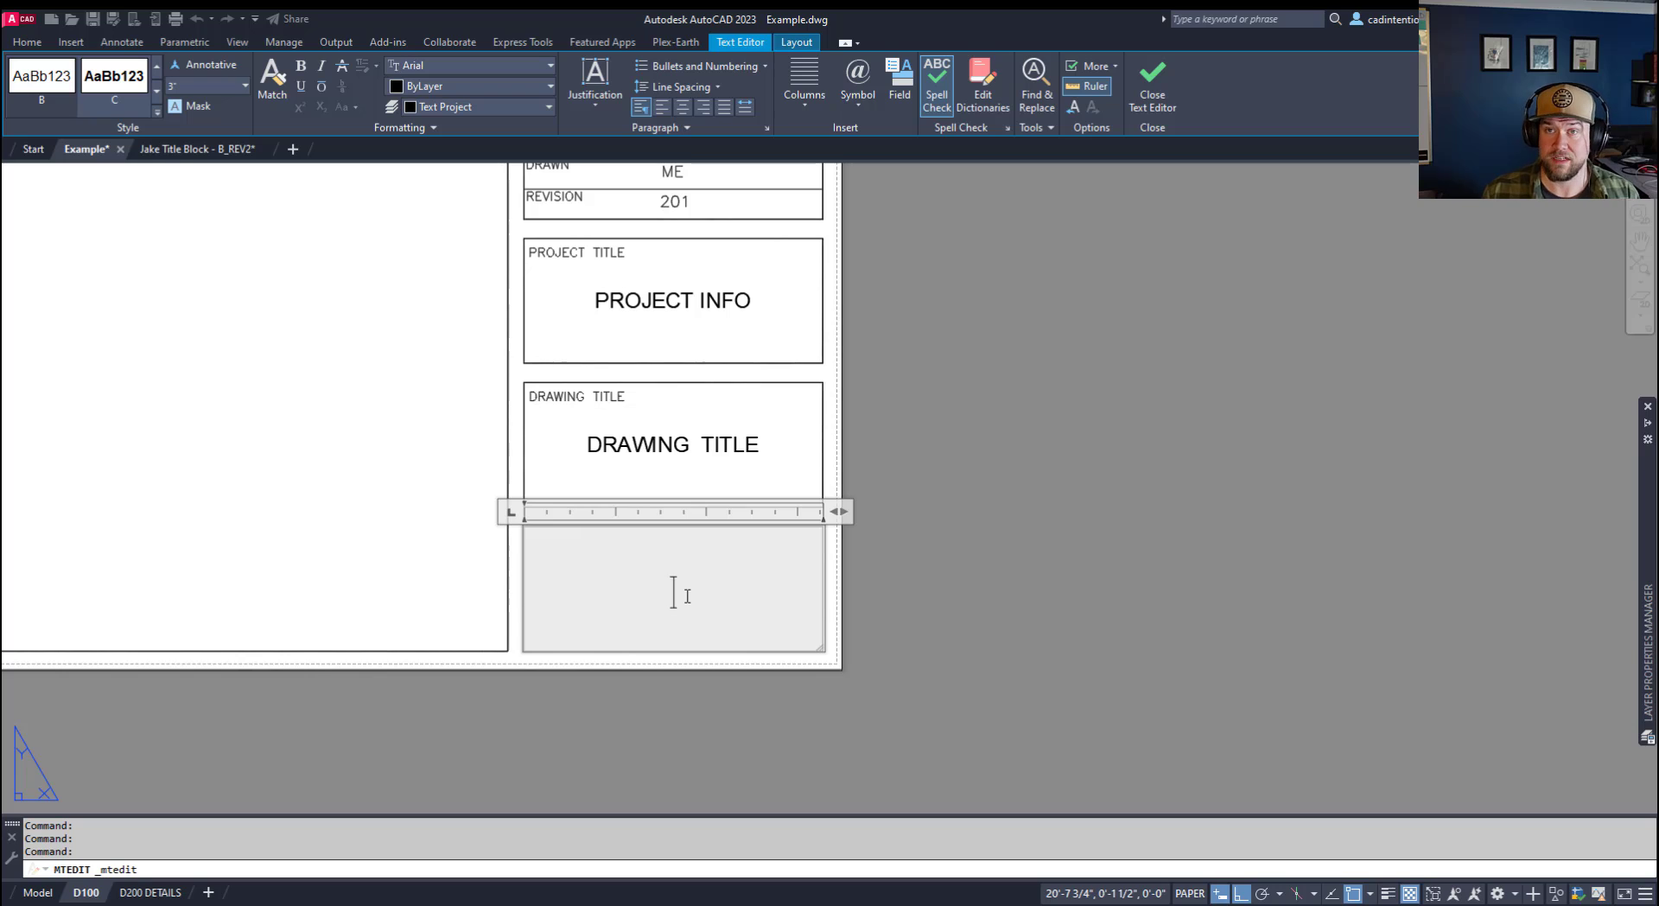
right_click(687, 598)
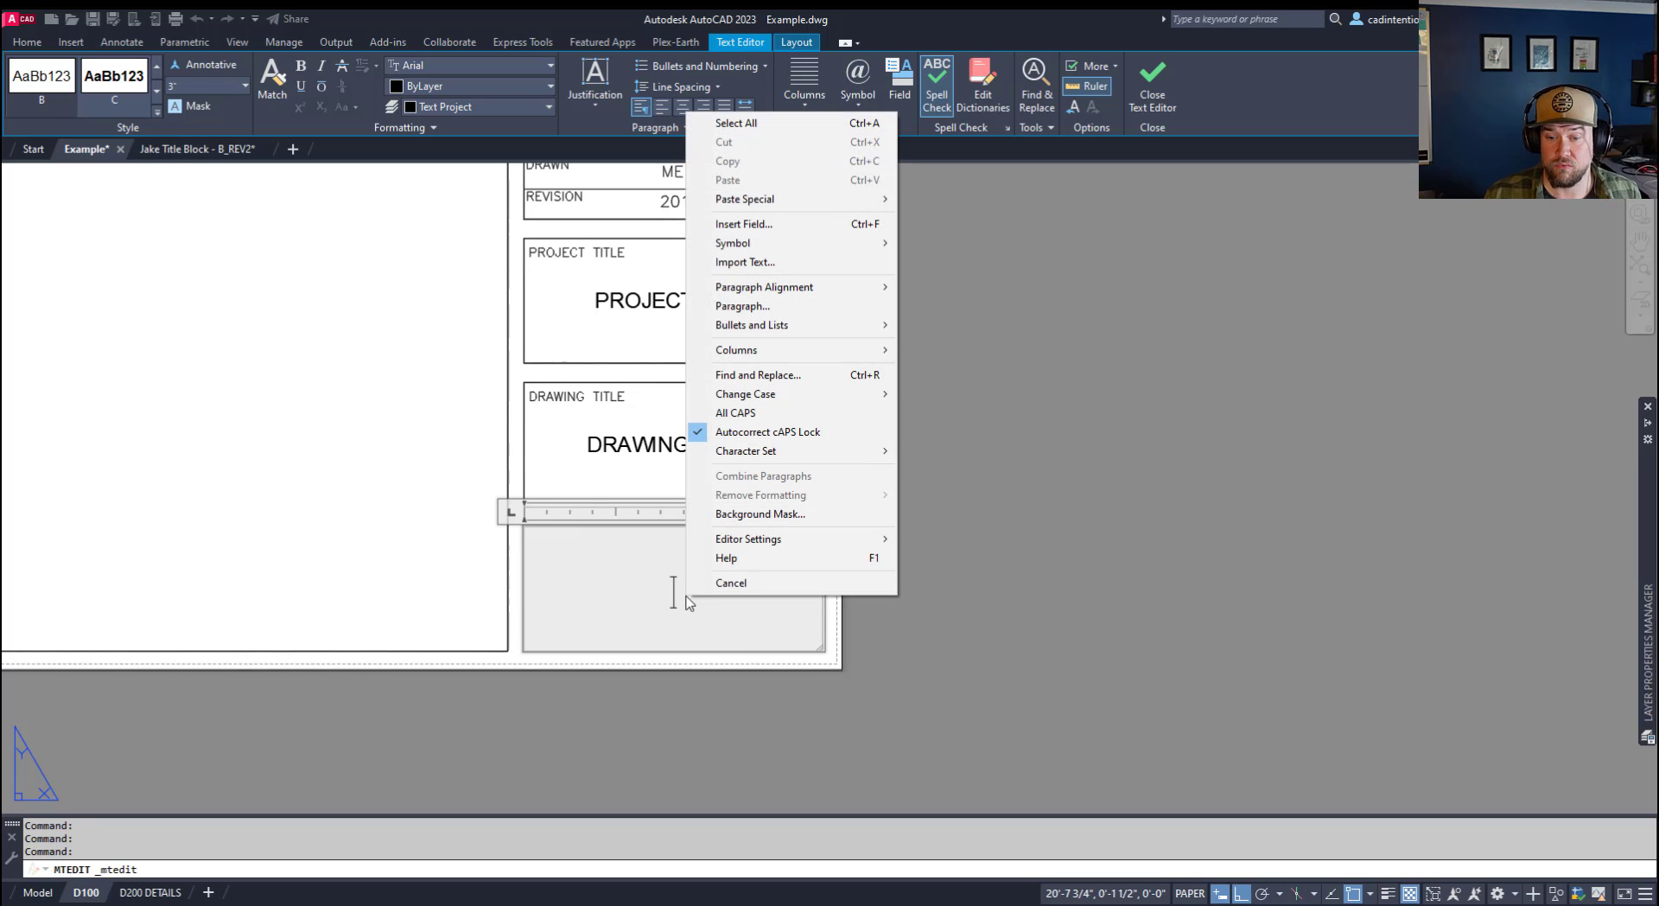
left_click(753, 224)
left_click_drag(731, 241, 611, 227)
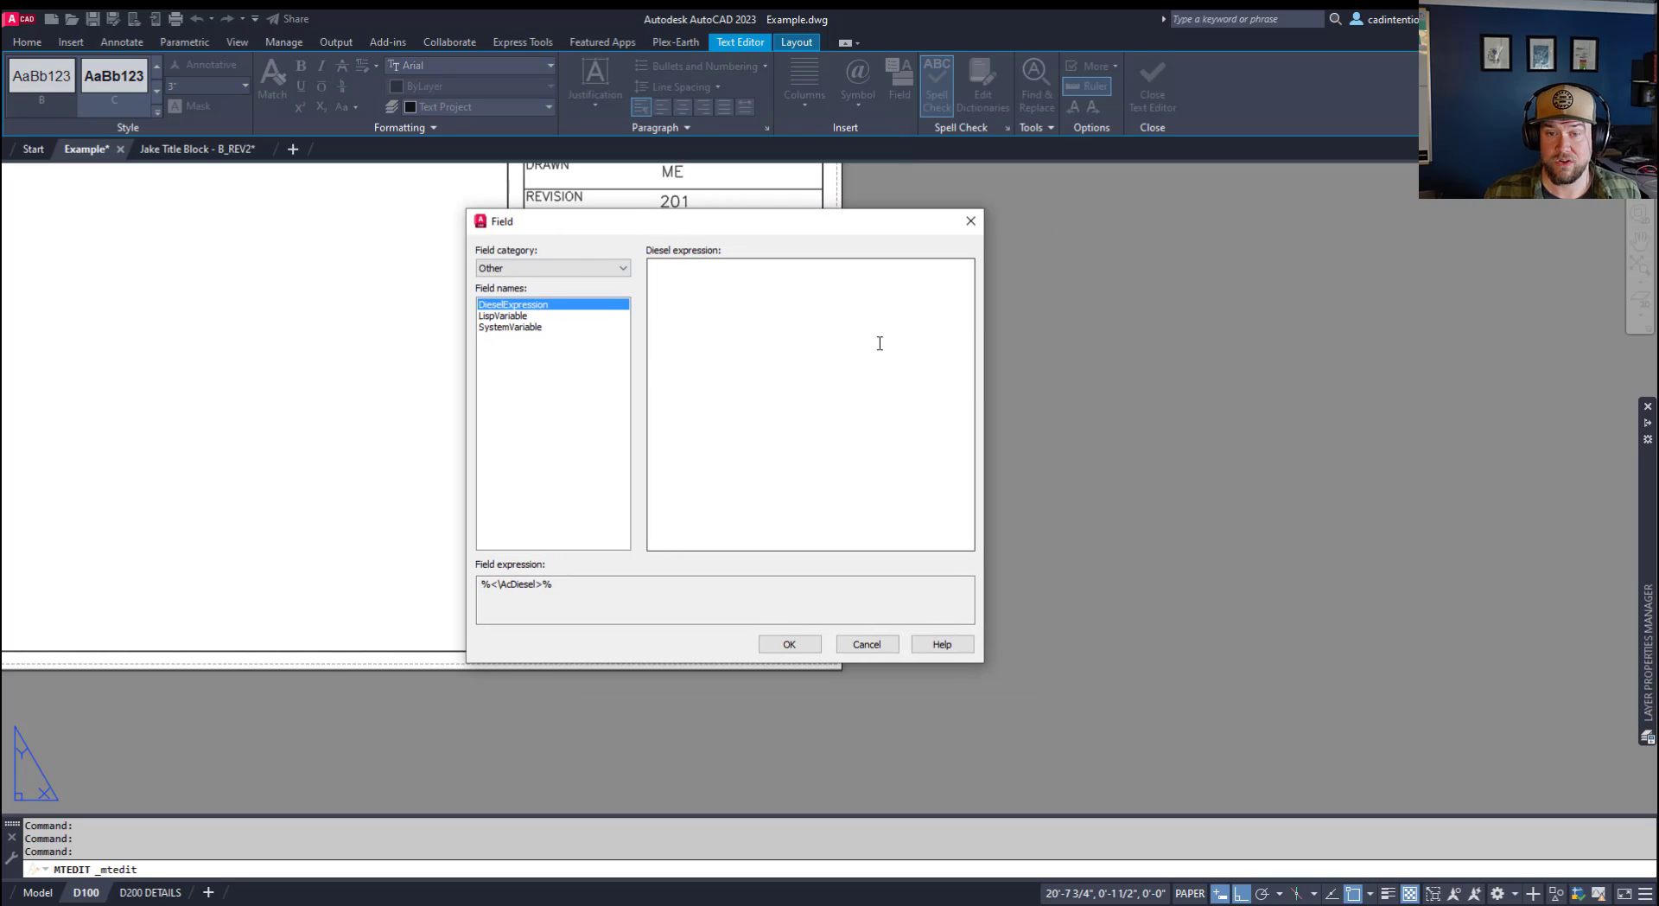
left_click(616, 274)
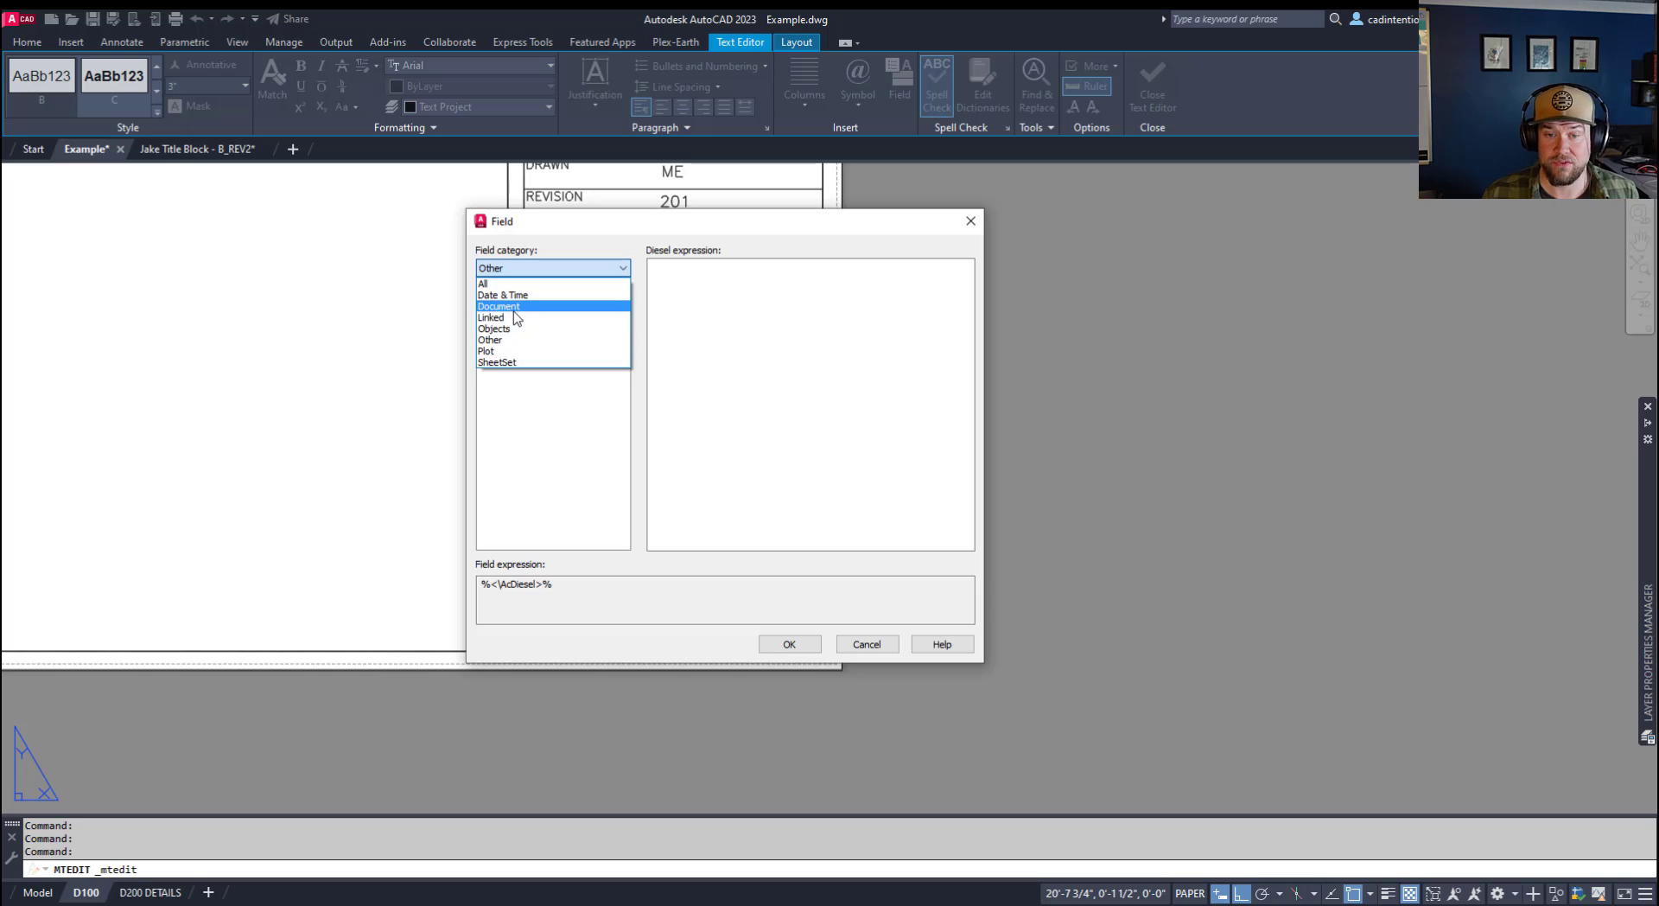
left_click(511, 307)
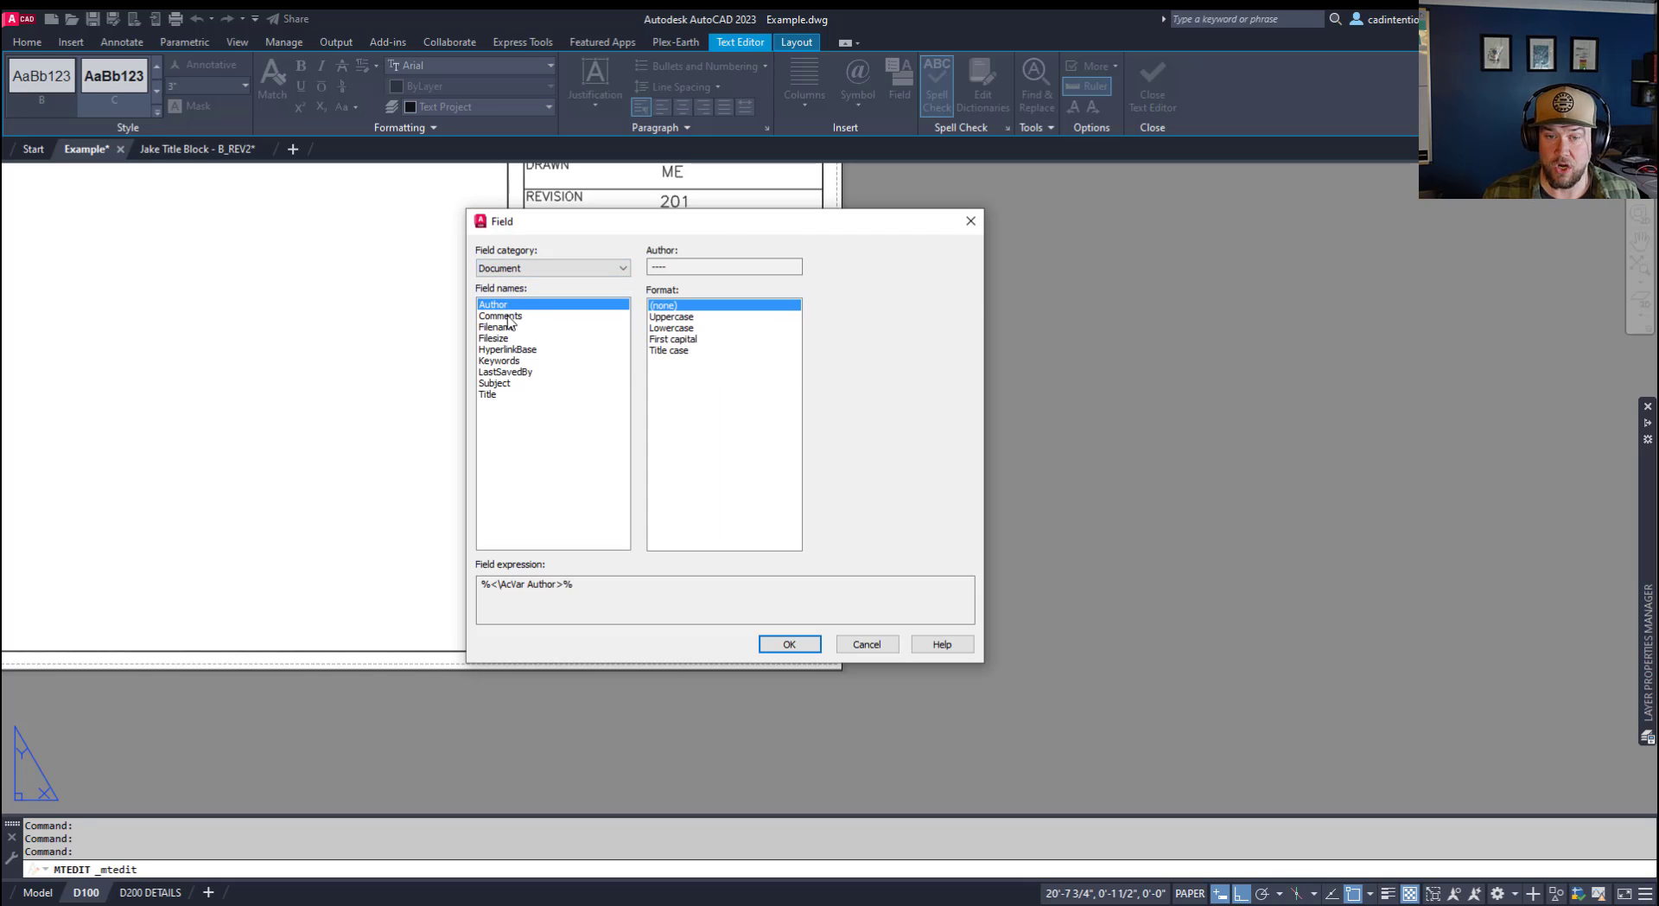
left_click(512, 326)
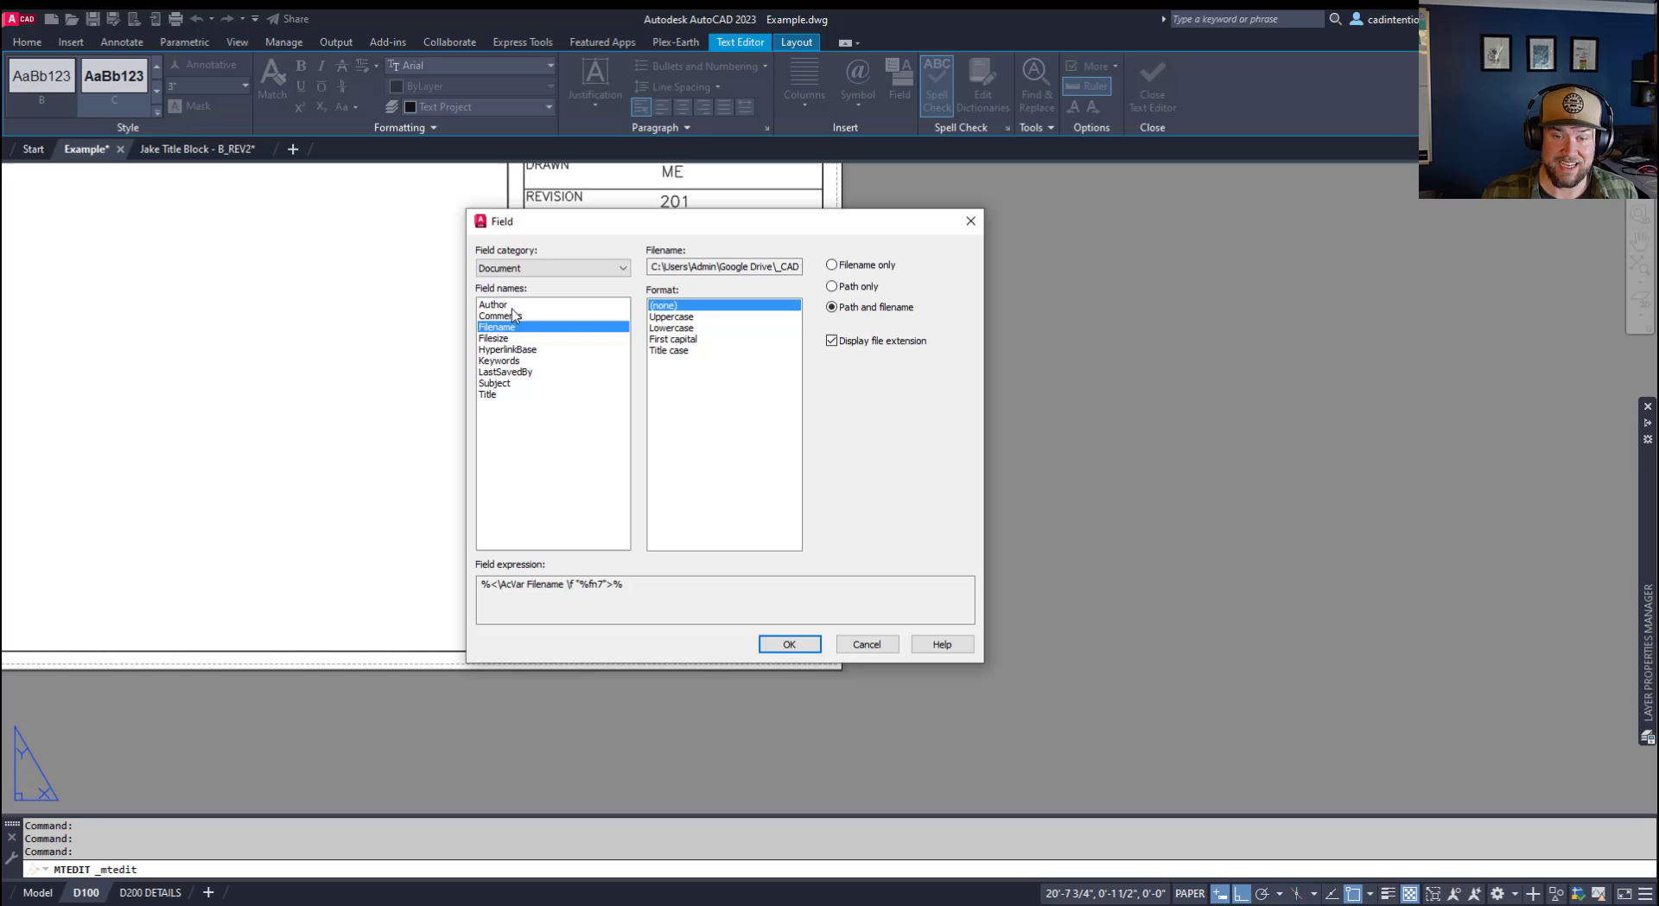
left_click(523, 268)
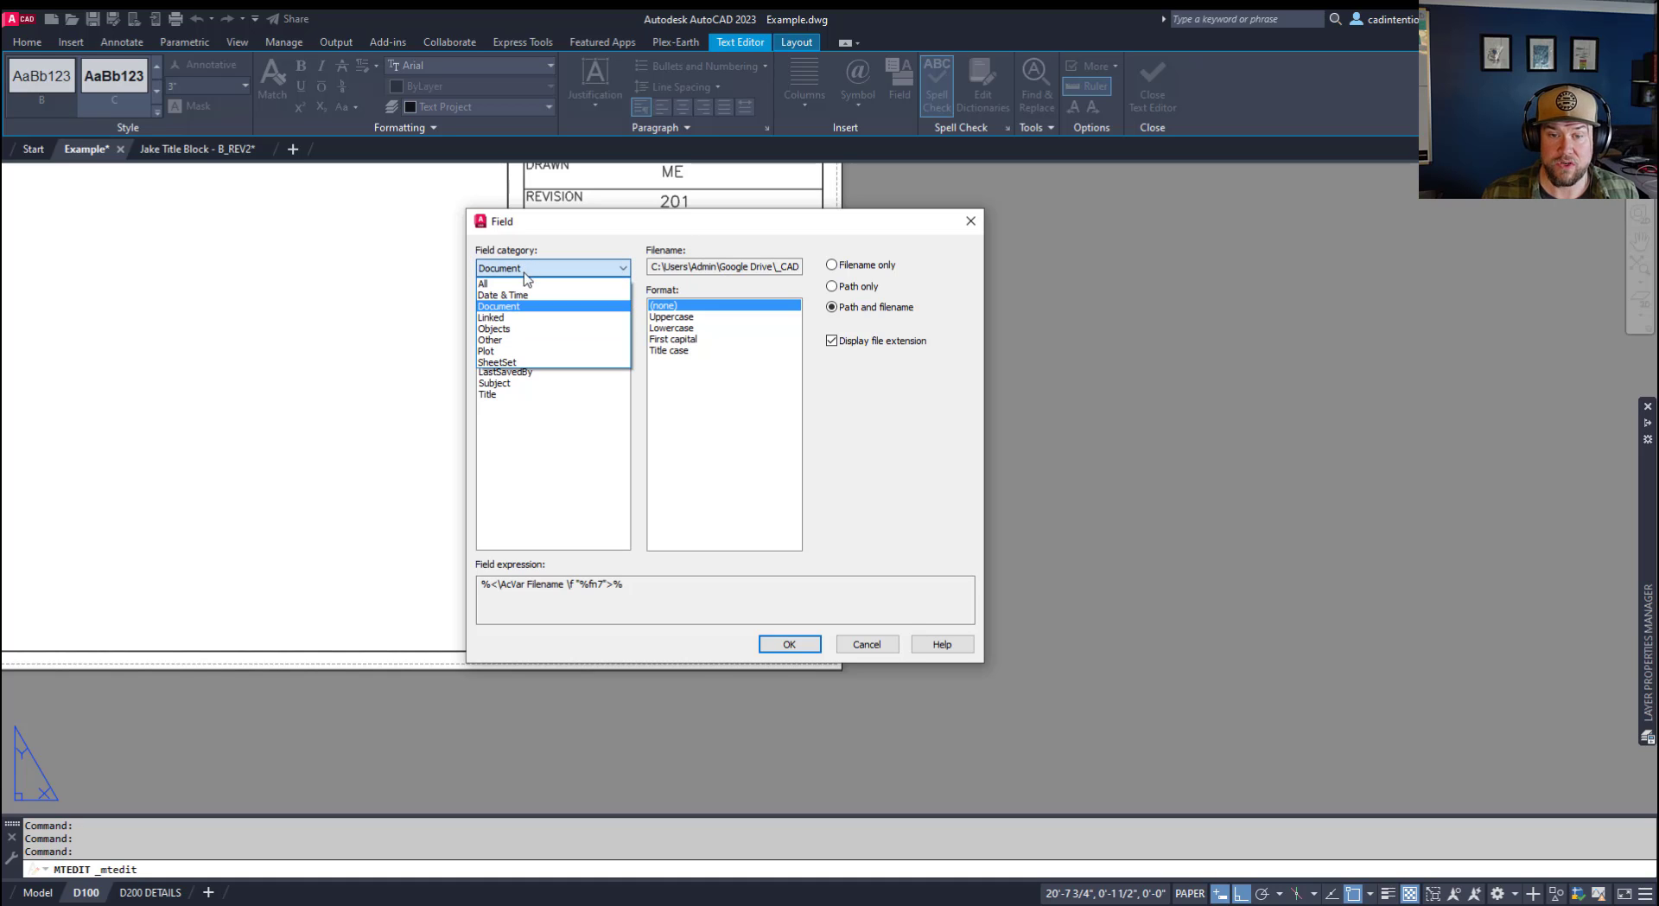
left_click(519, 330)
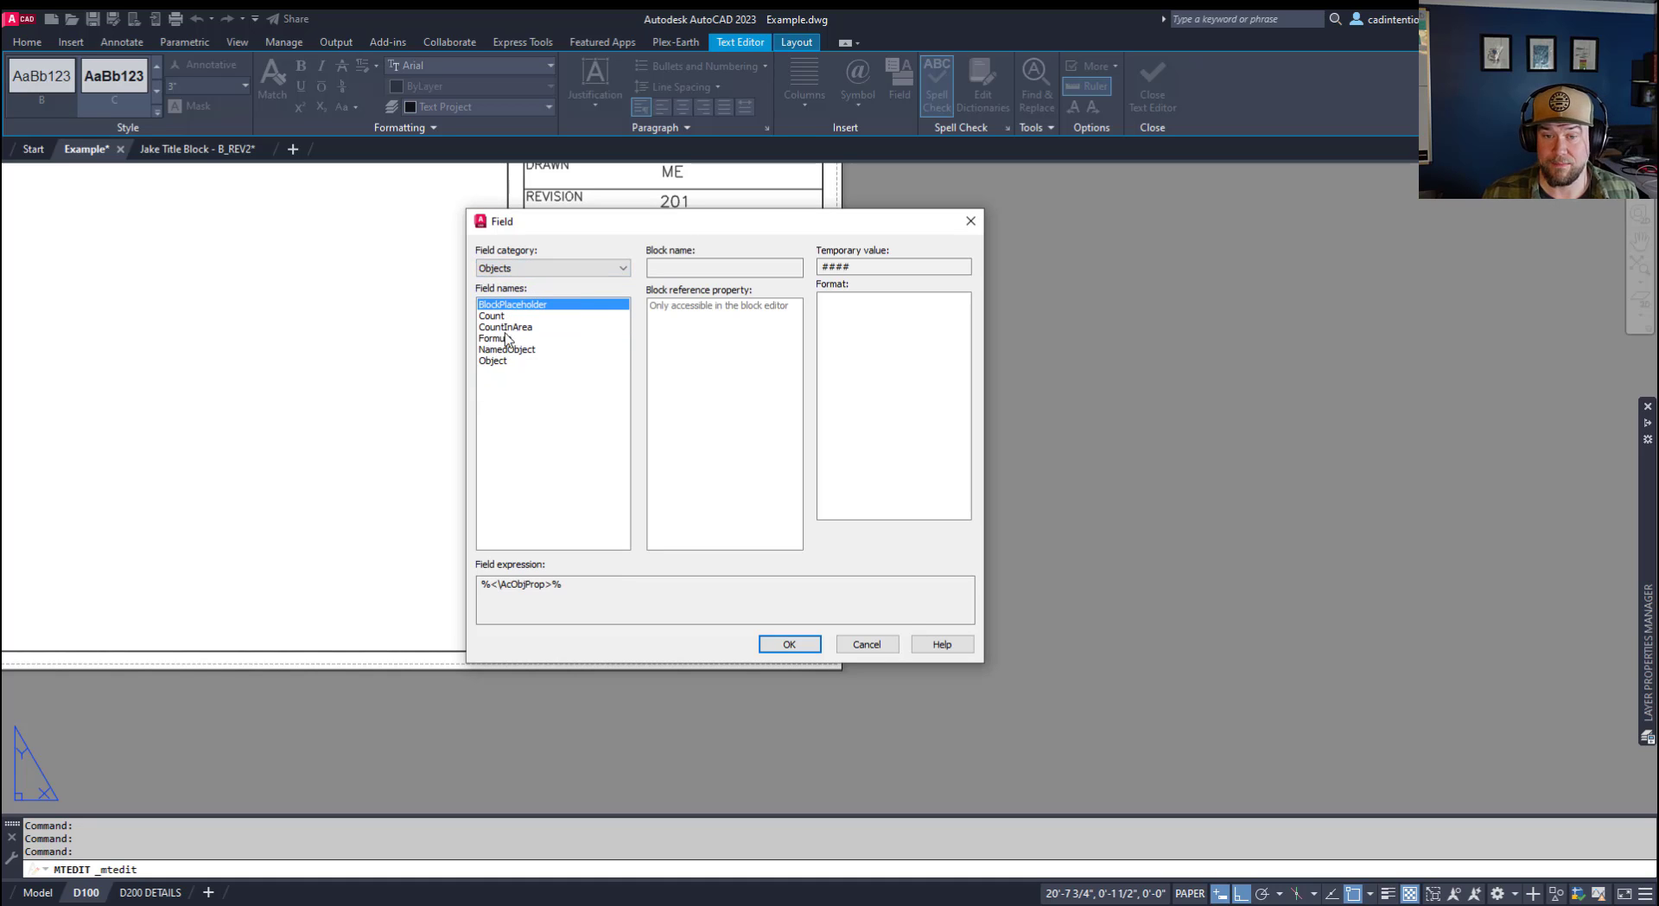
left_click(490, 316)
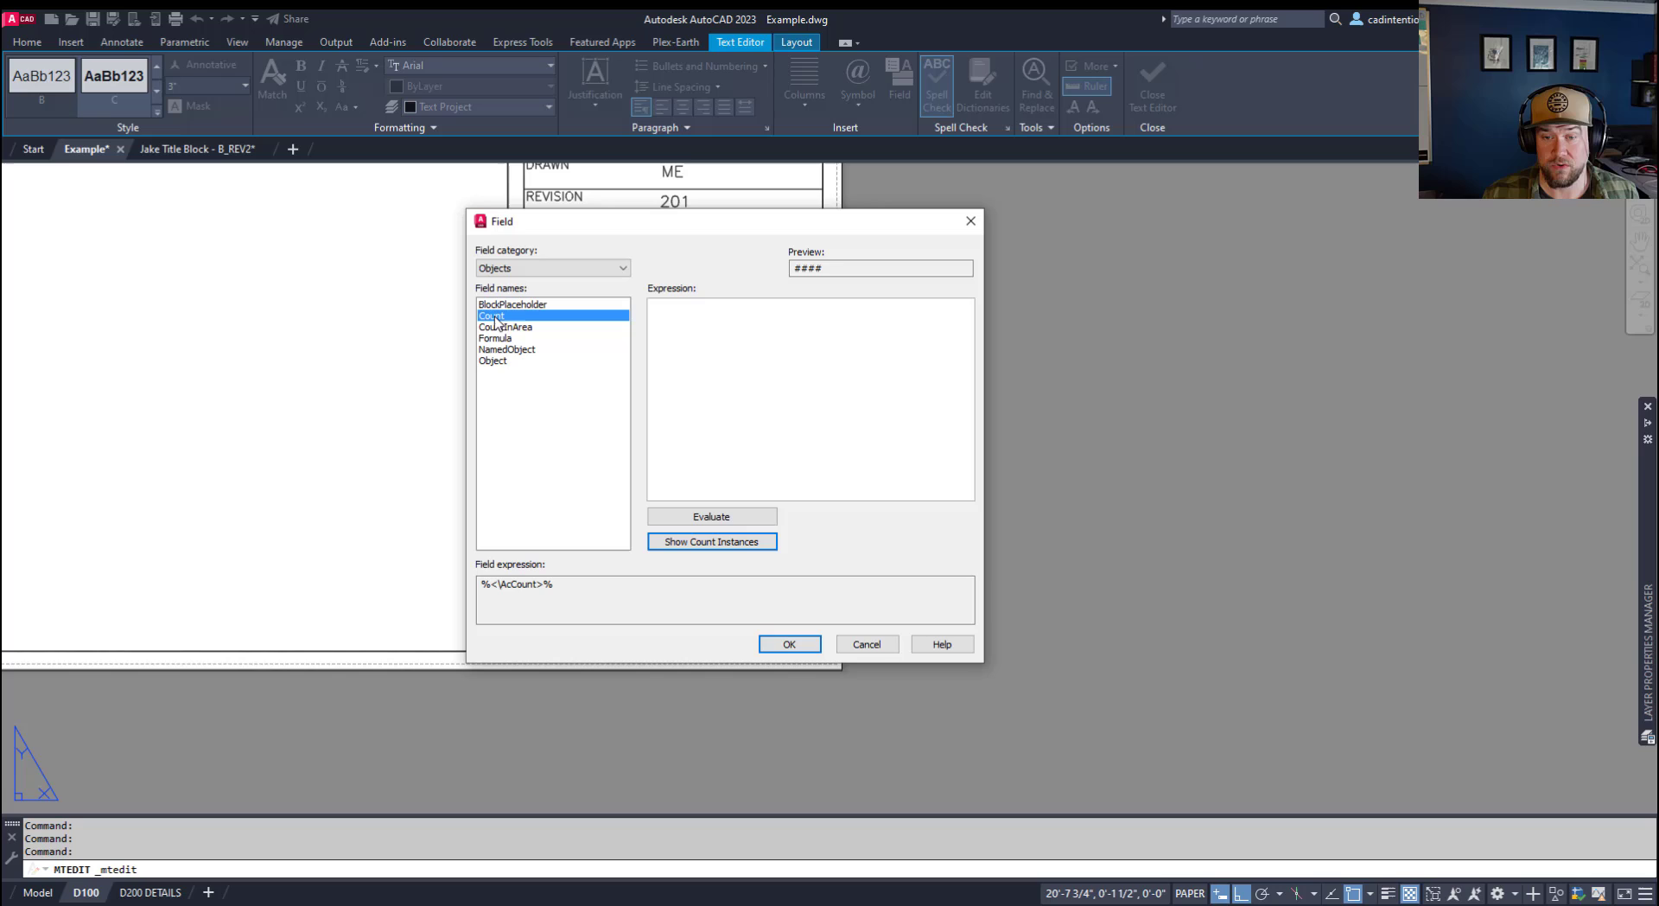
left_click(537, 268)
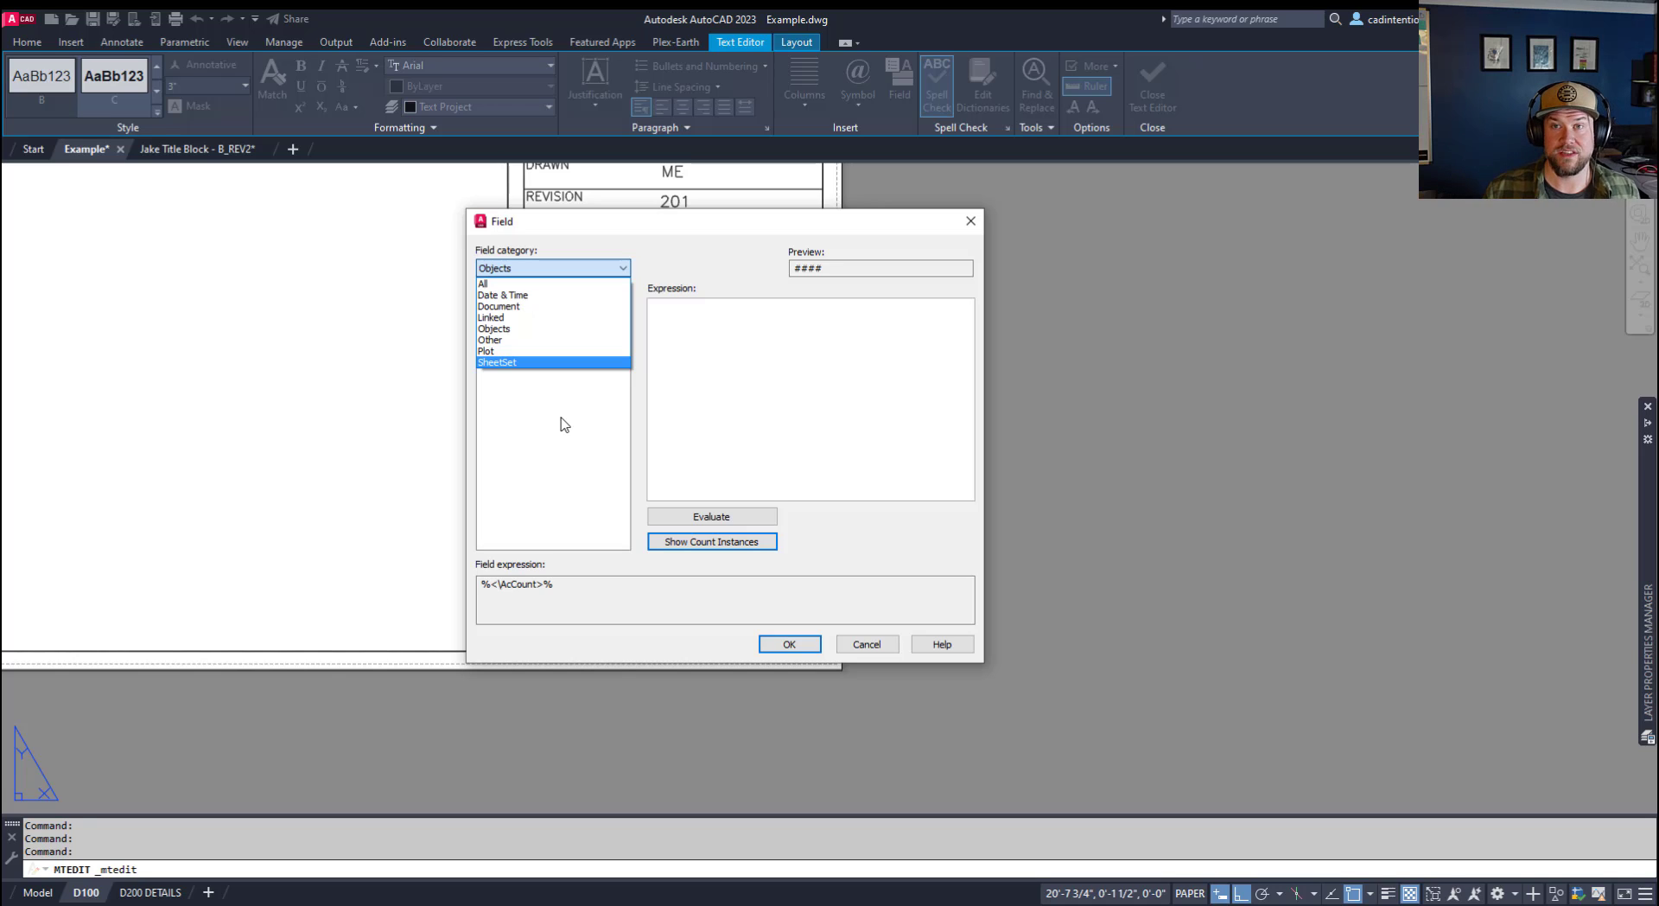
Choose the Other category's SystemVariable field and select ctab, showing the value D100.
left_click(563, 423)
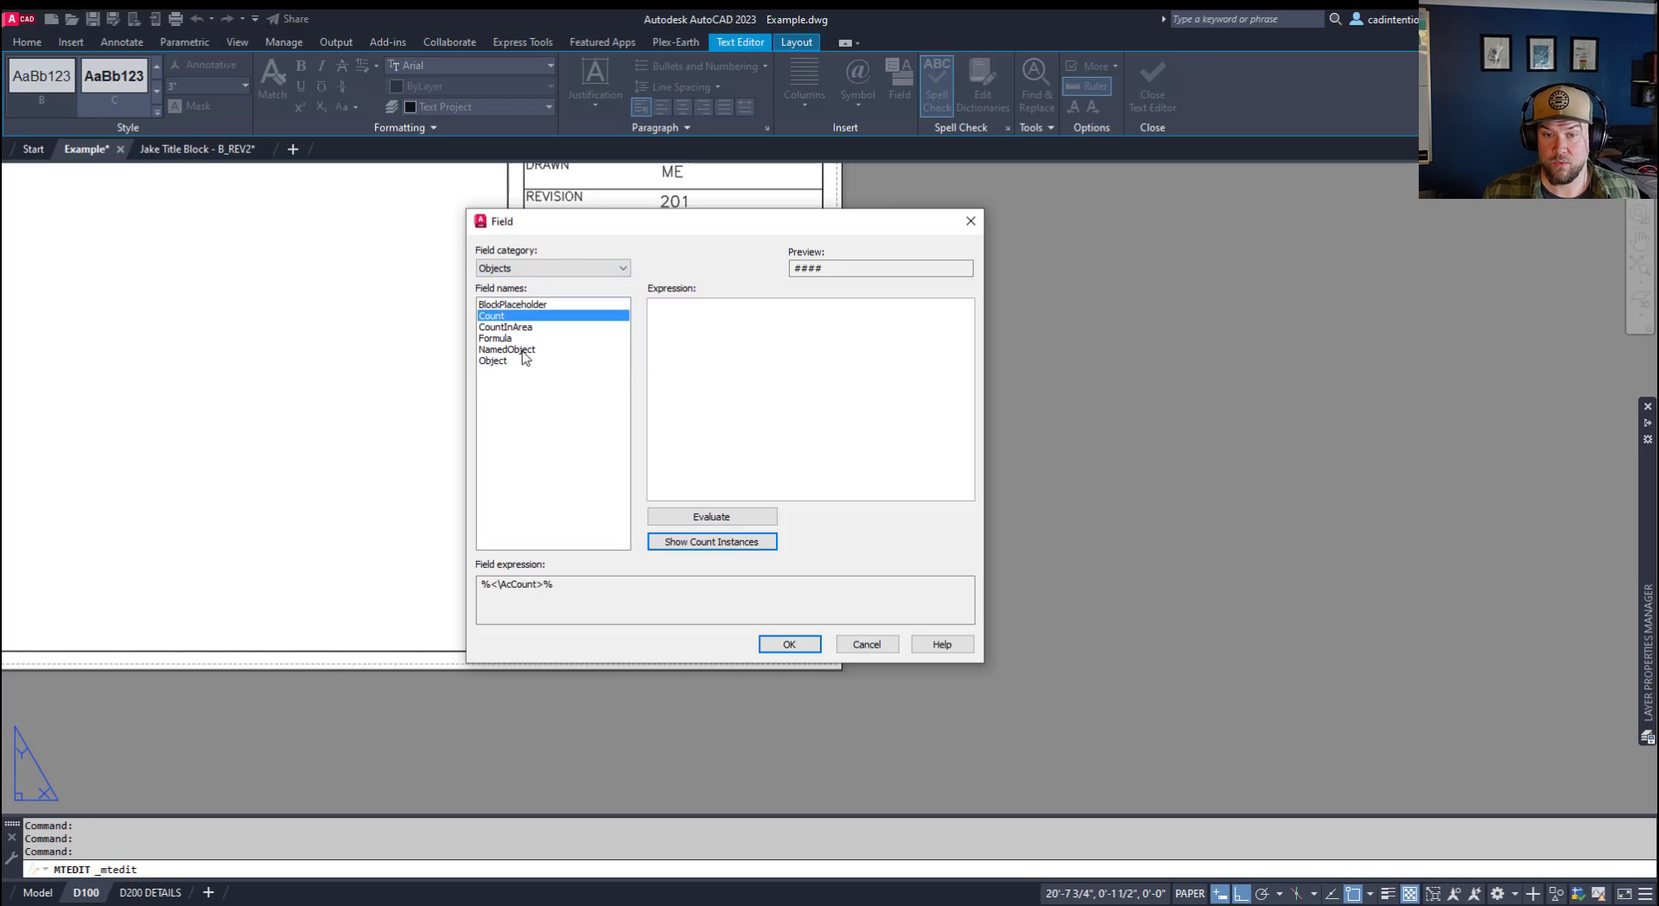
left_click(529, 268)
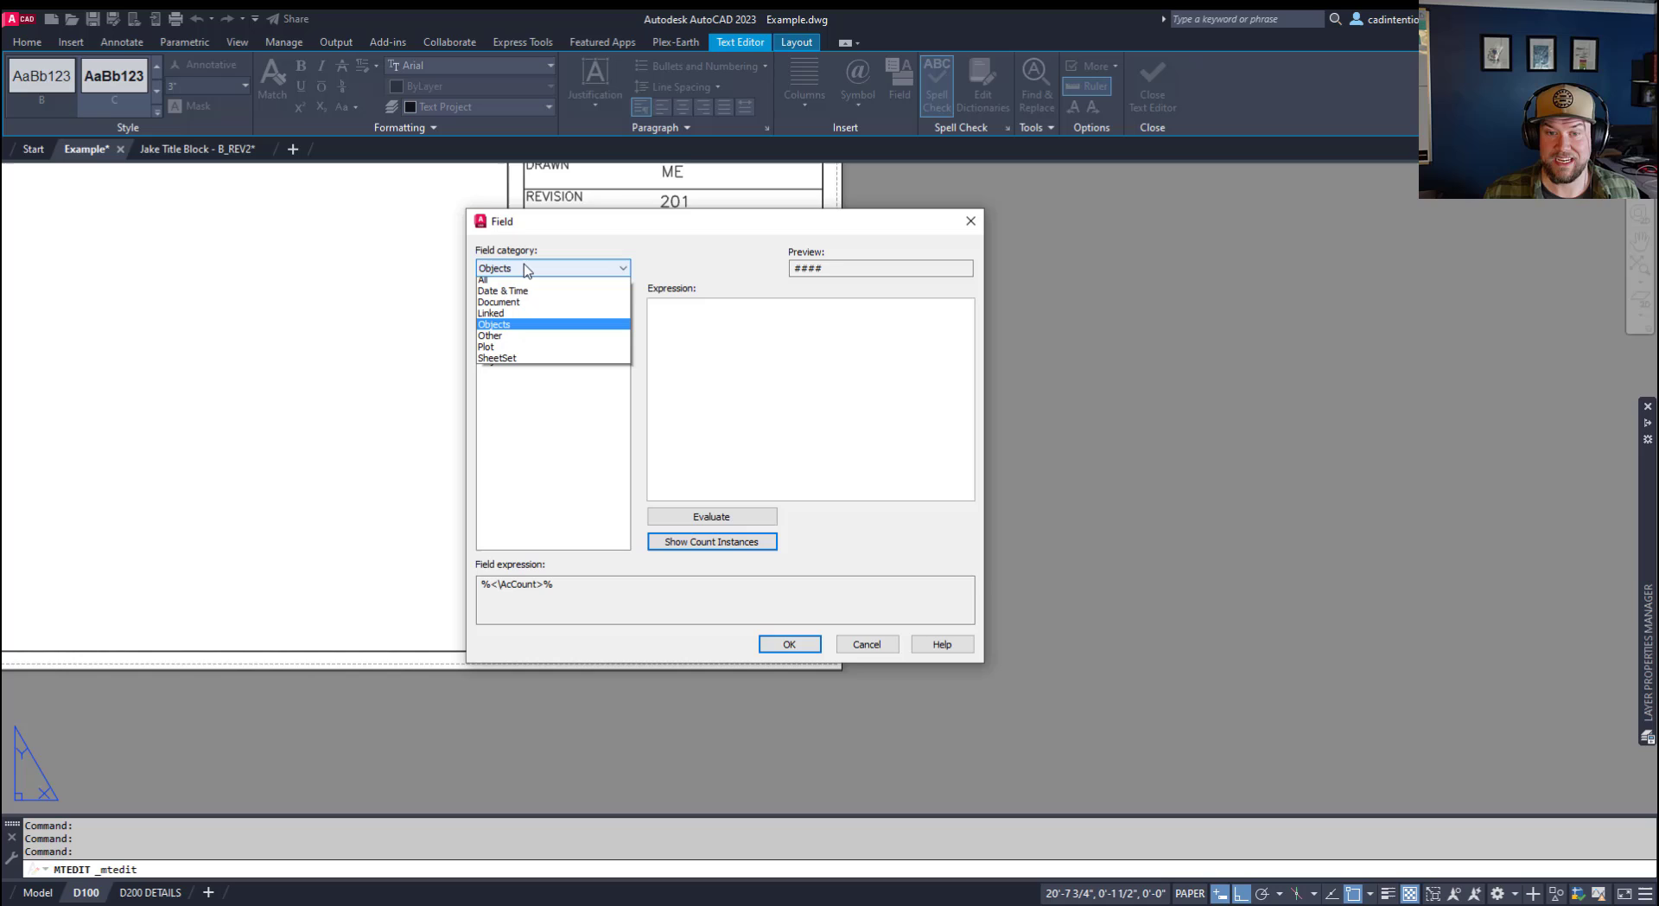
left_click(510, 342)
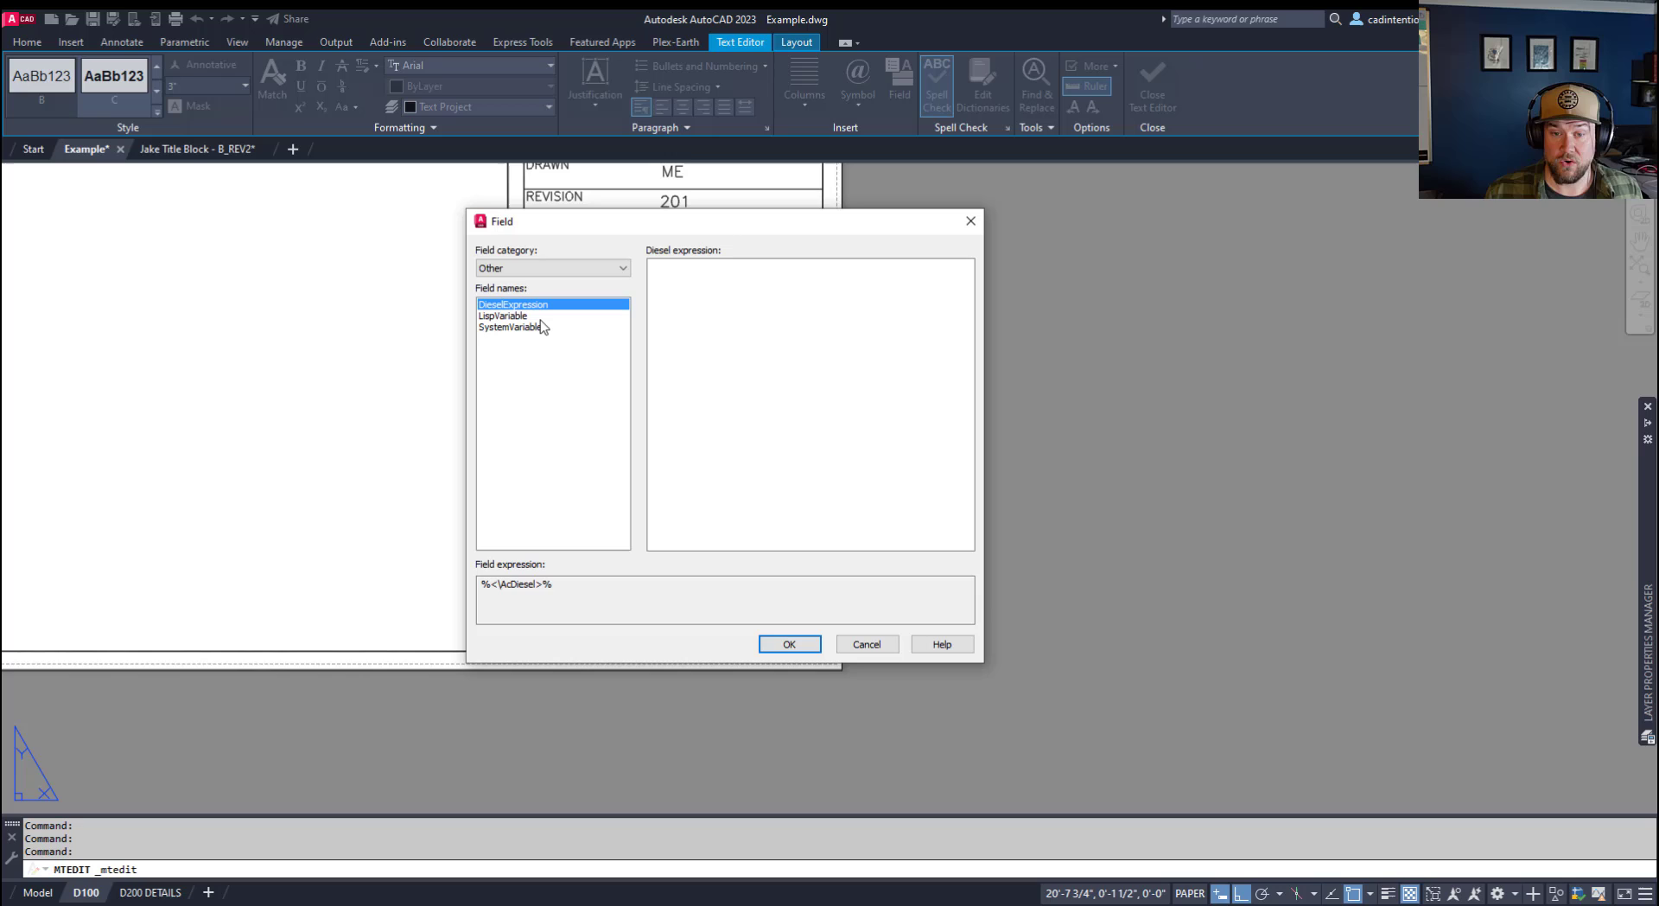
left_click(518, 327)
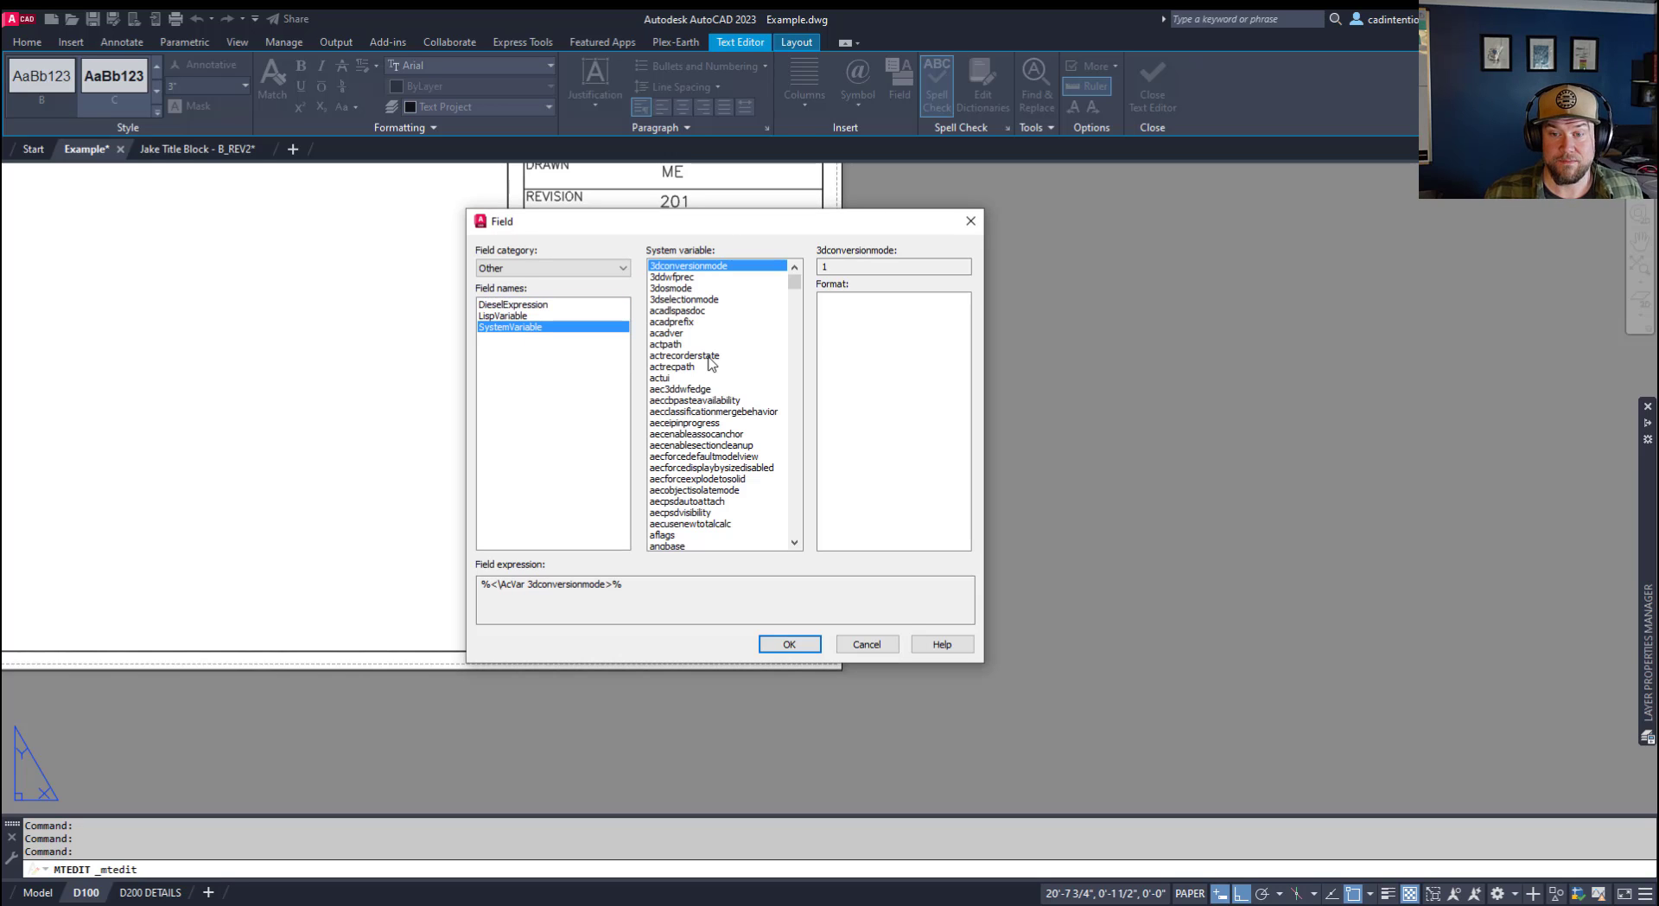
left_click(708, 366)
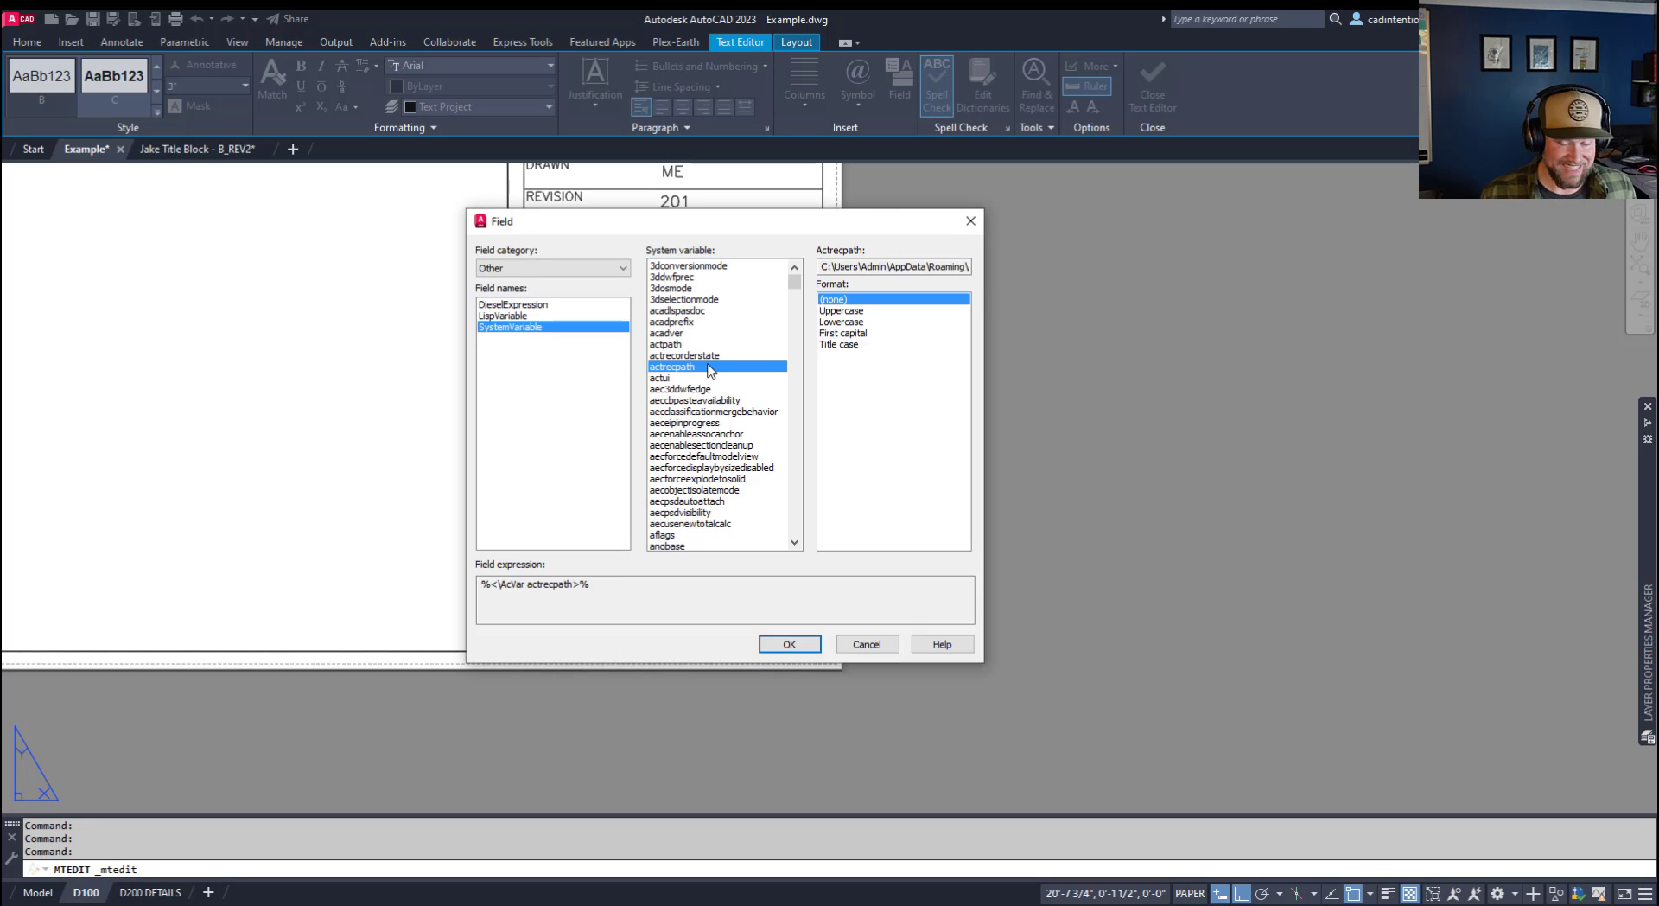
type("ctab")
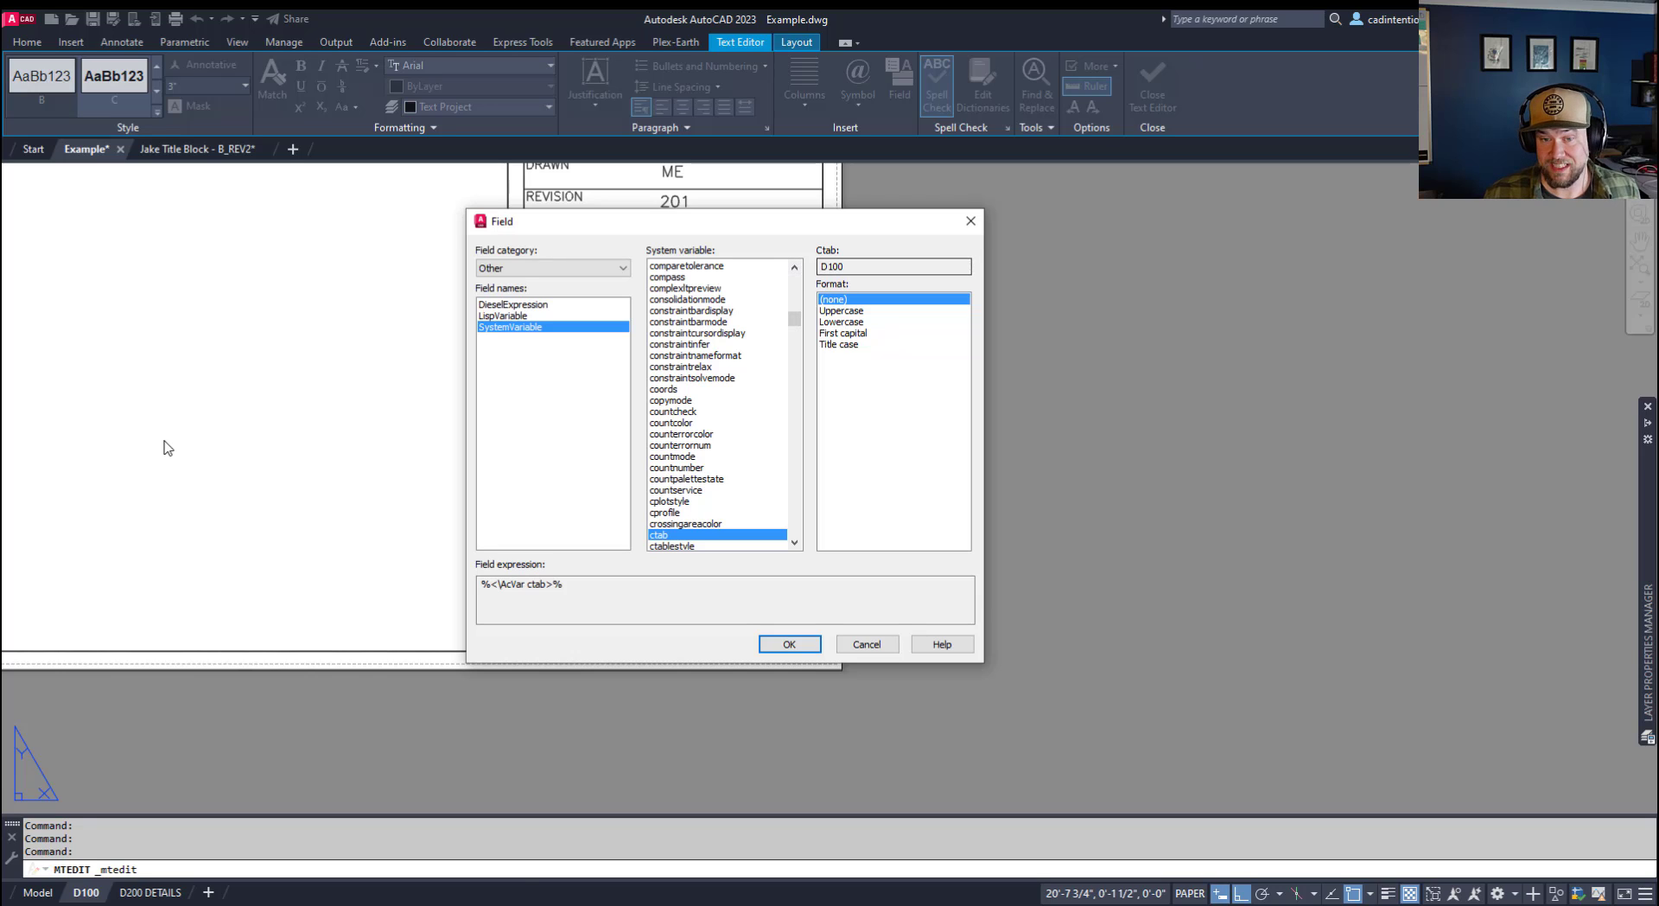
double_click(823, 266)
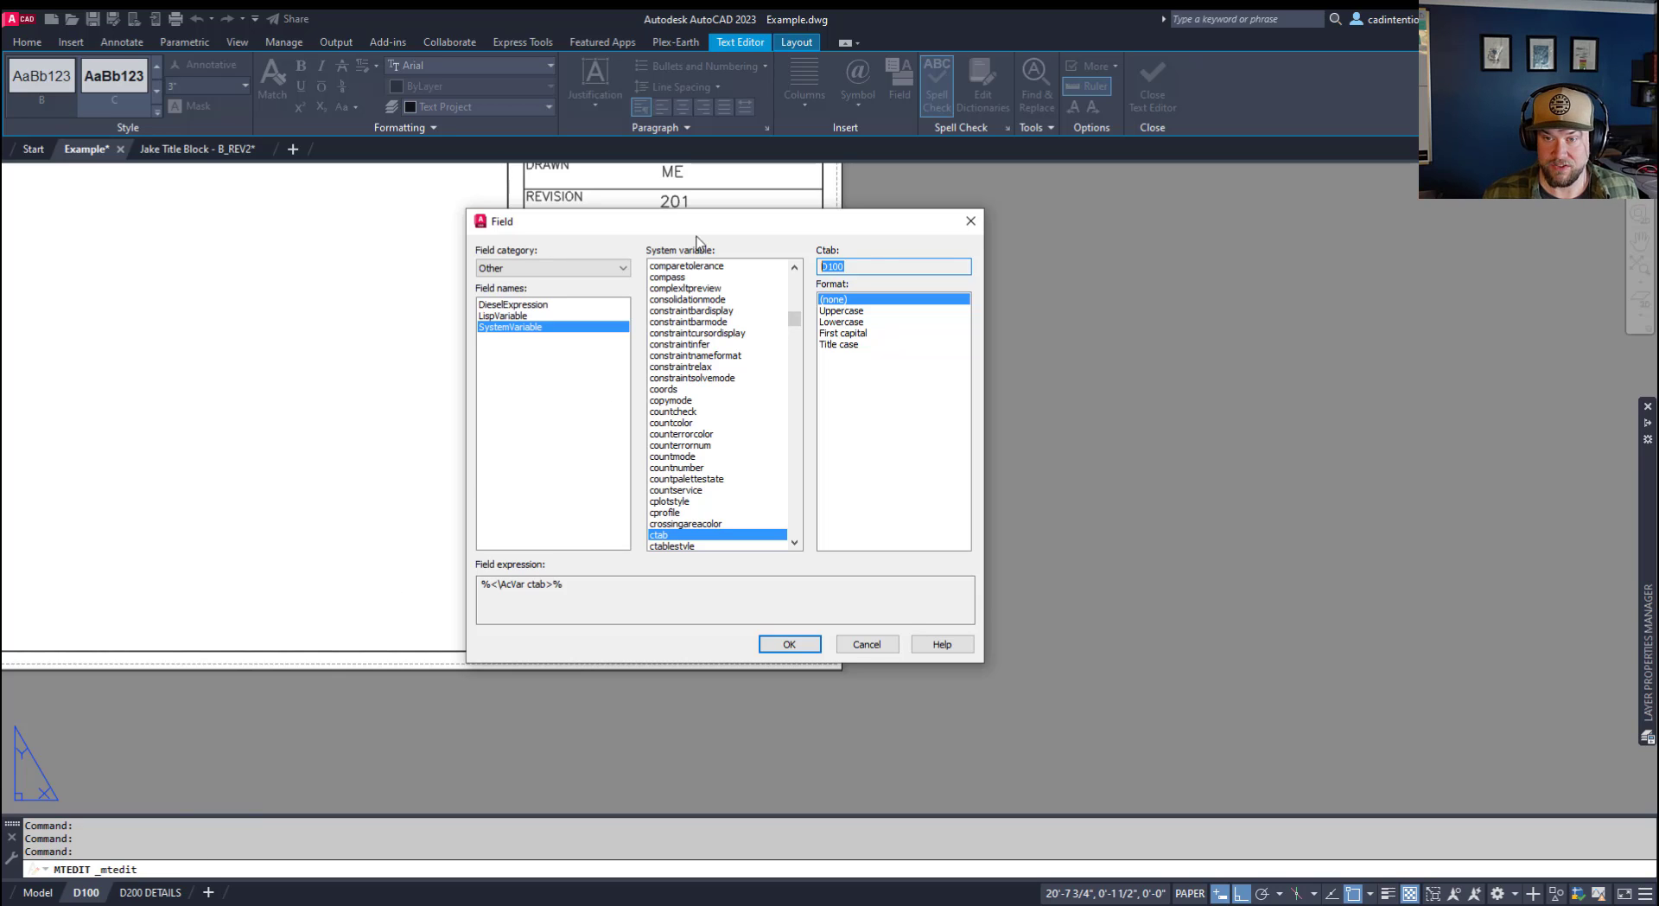
Format the CTAB field as Uppercase and insert it into the sheet number box.
mouse_move(718, 223)
left_mouse_down()
mouse_move(1262, 185)
mouse_move(1231, 181)
left_mouse_up()
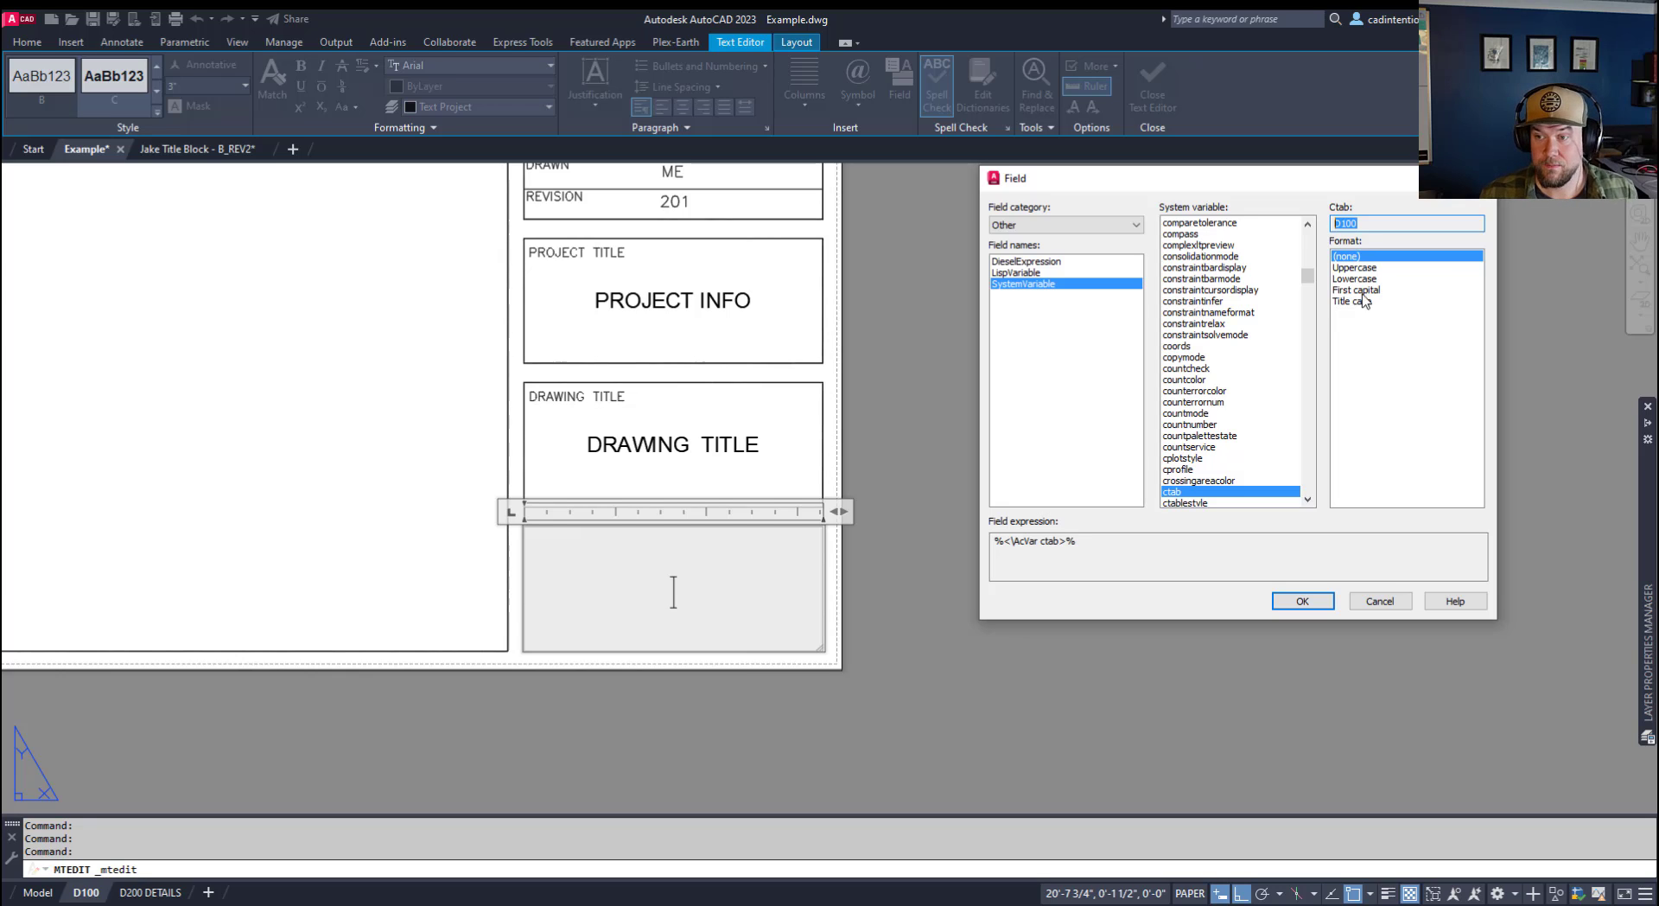
left_click(1371, 267)
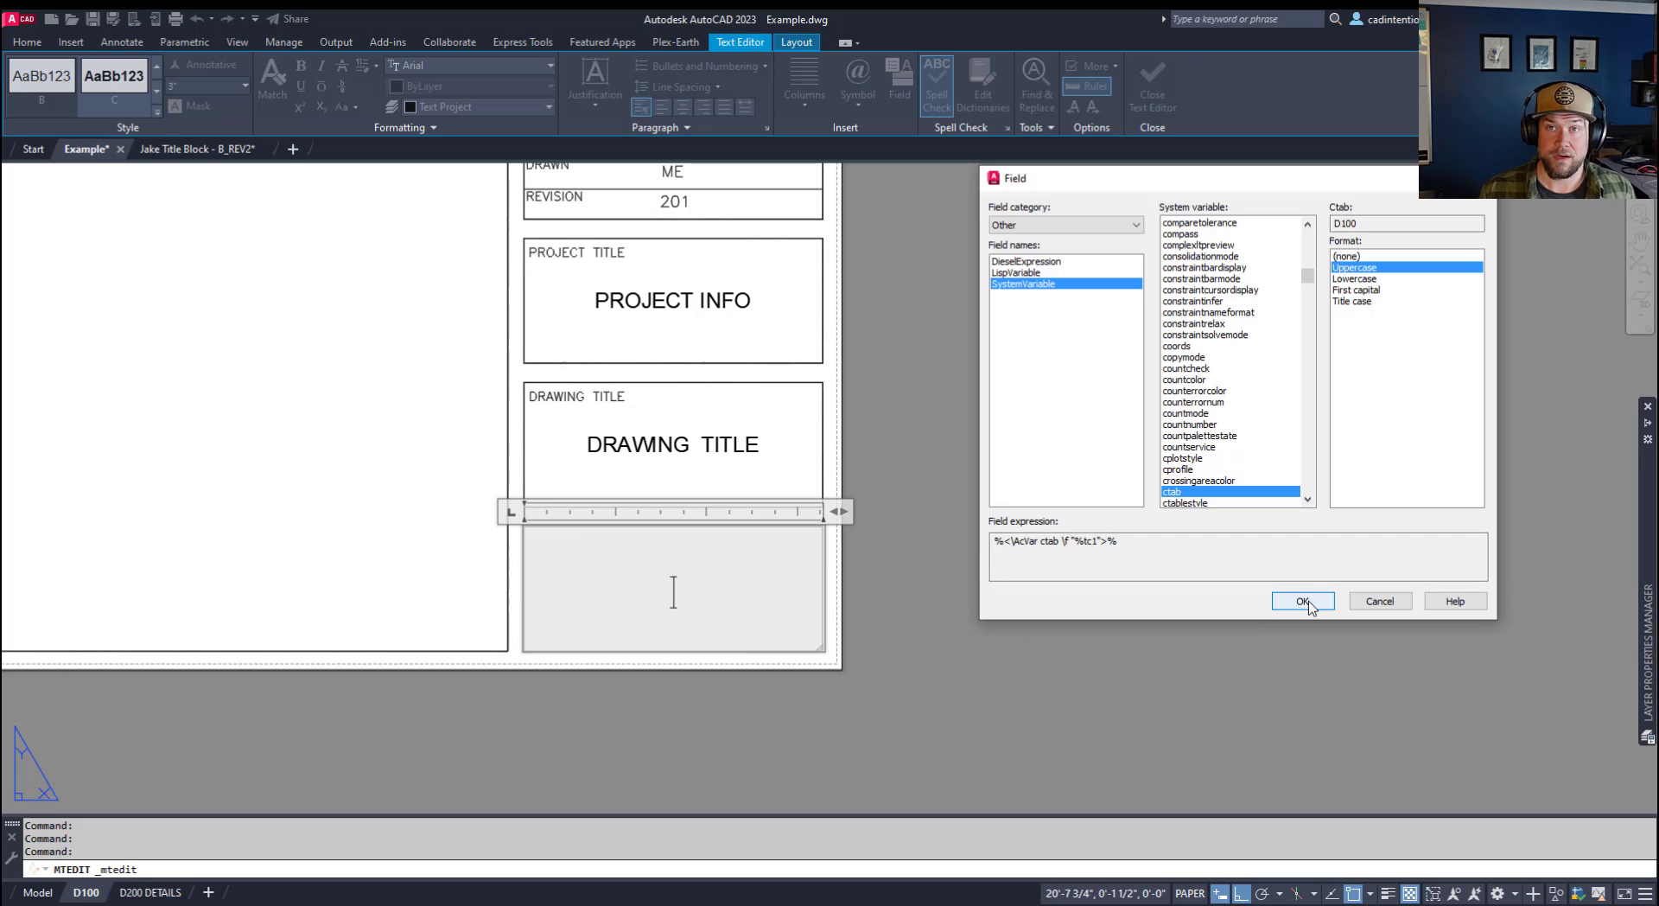
left_click(1305, 602)
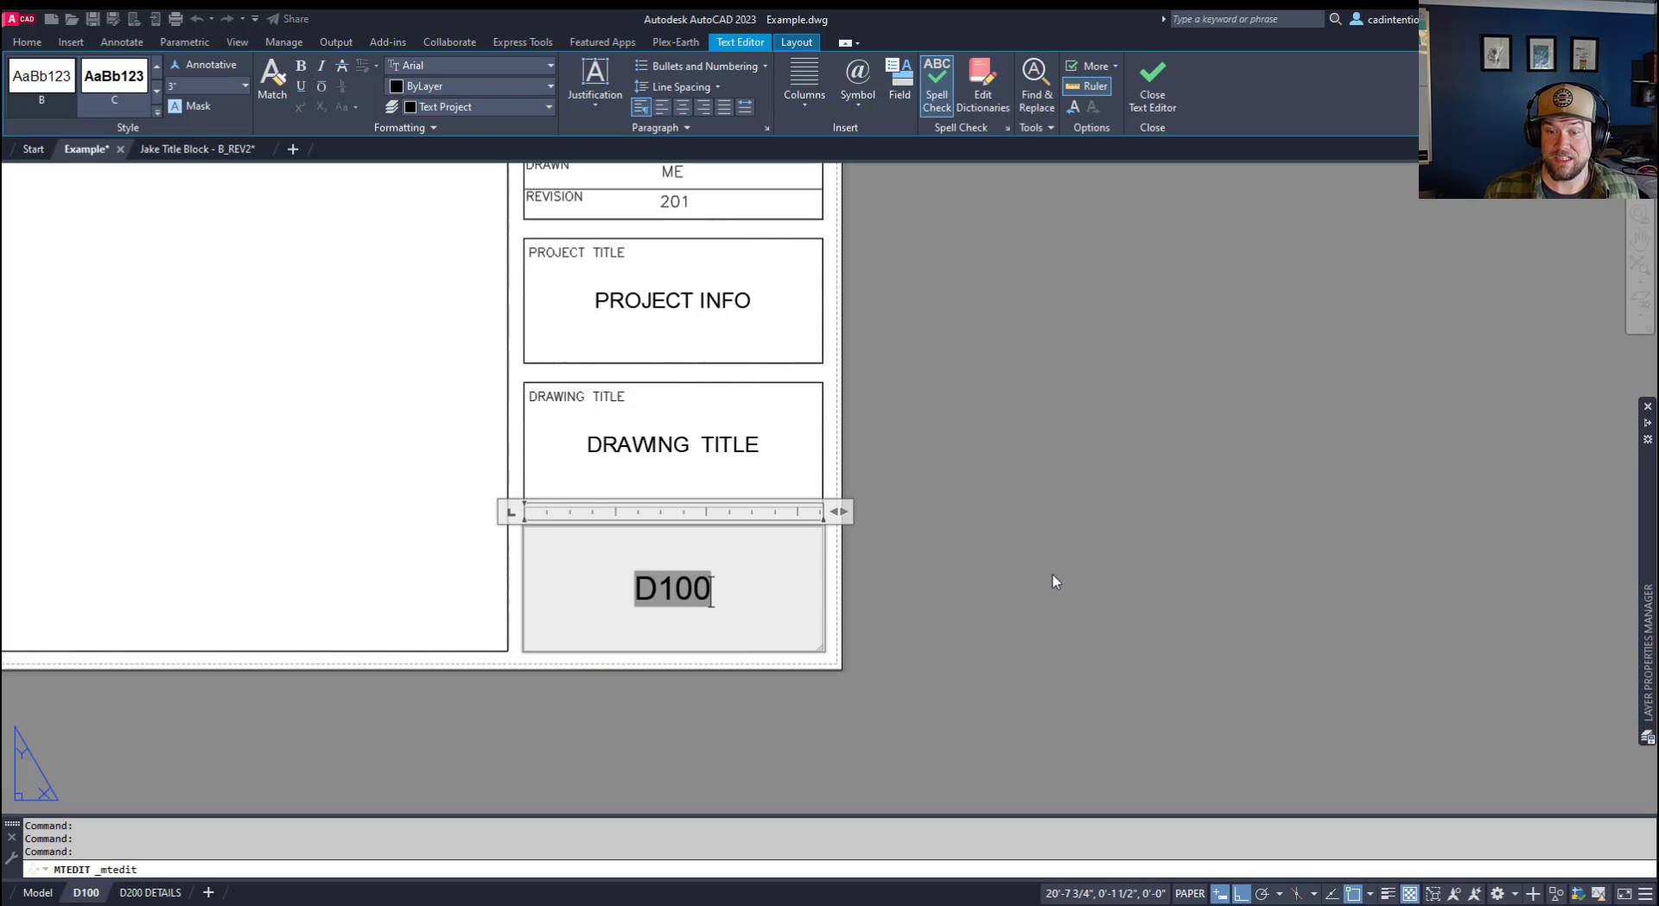
Reopen the D100 sheet number to review its CTAB field, then cancel and exit editing unchanged.
left_click(1036, 596)
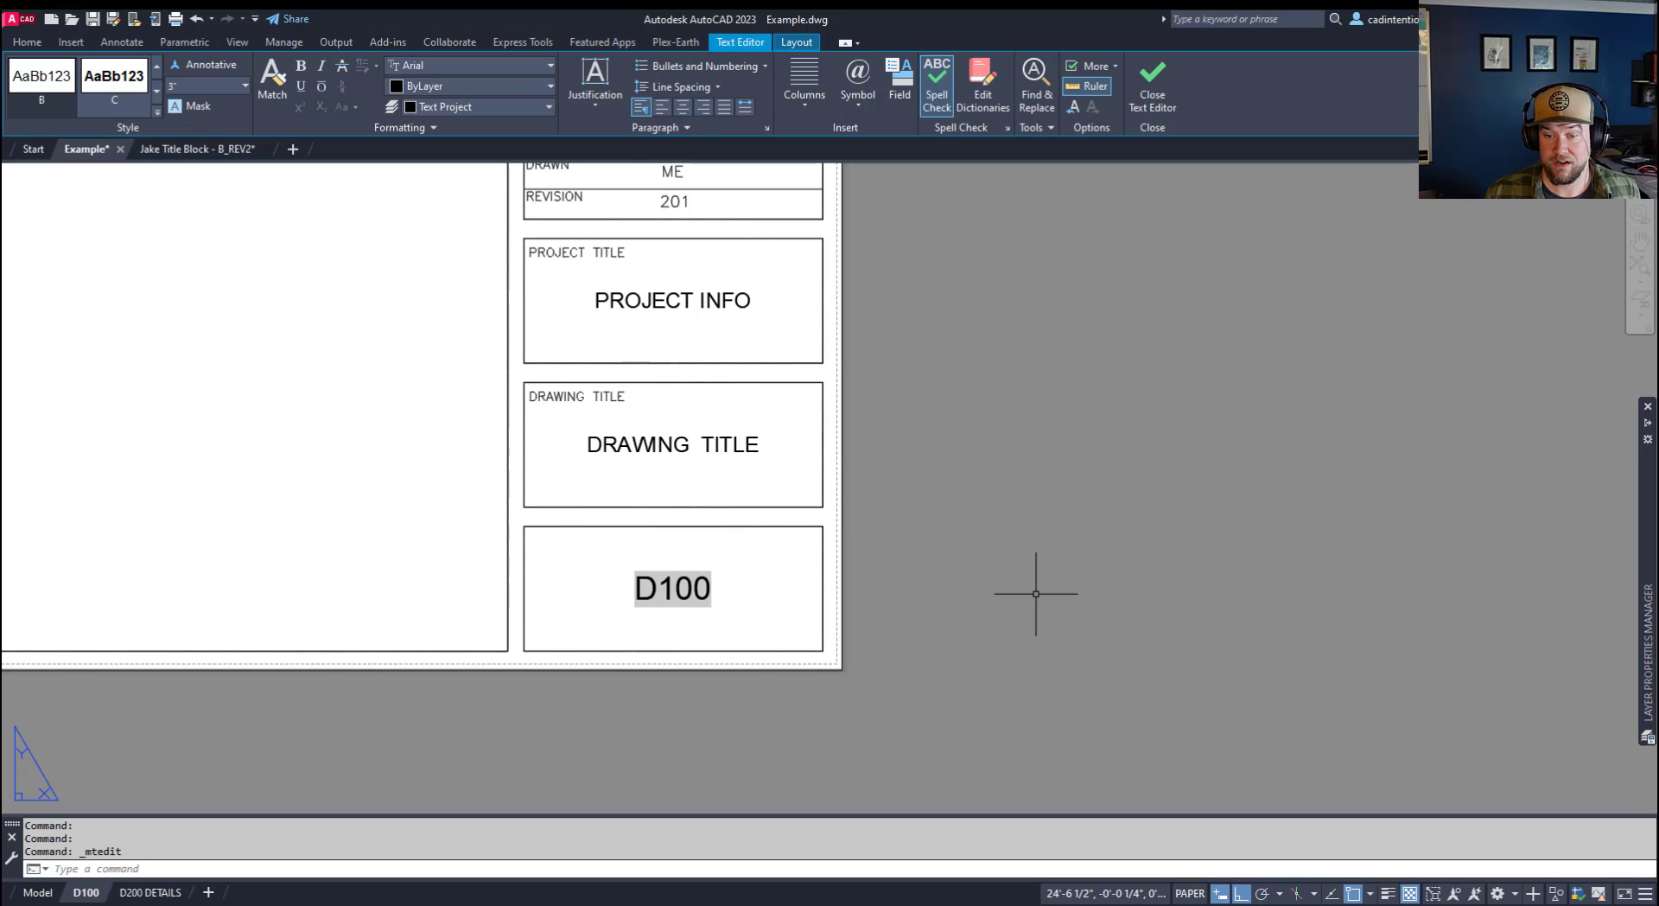
scroll(752, 592, "down", 4)
scroll(744, 511, "up", 2)
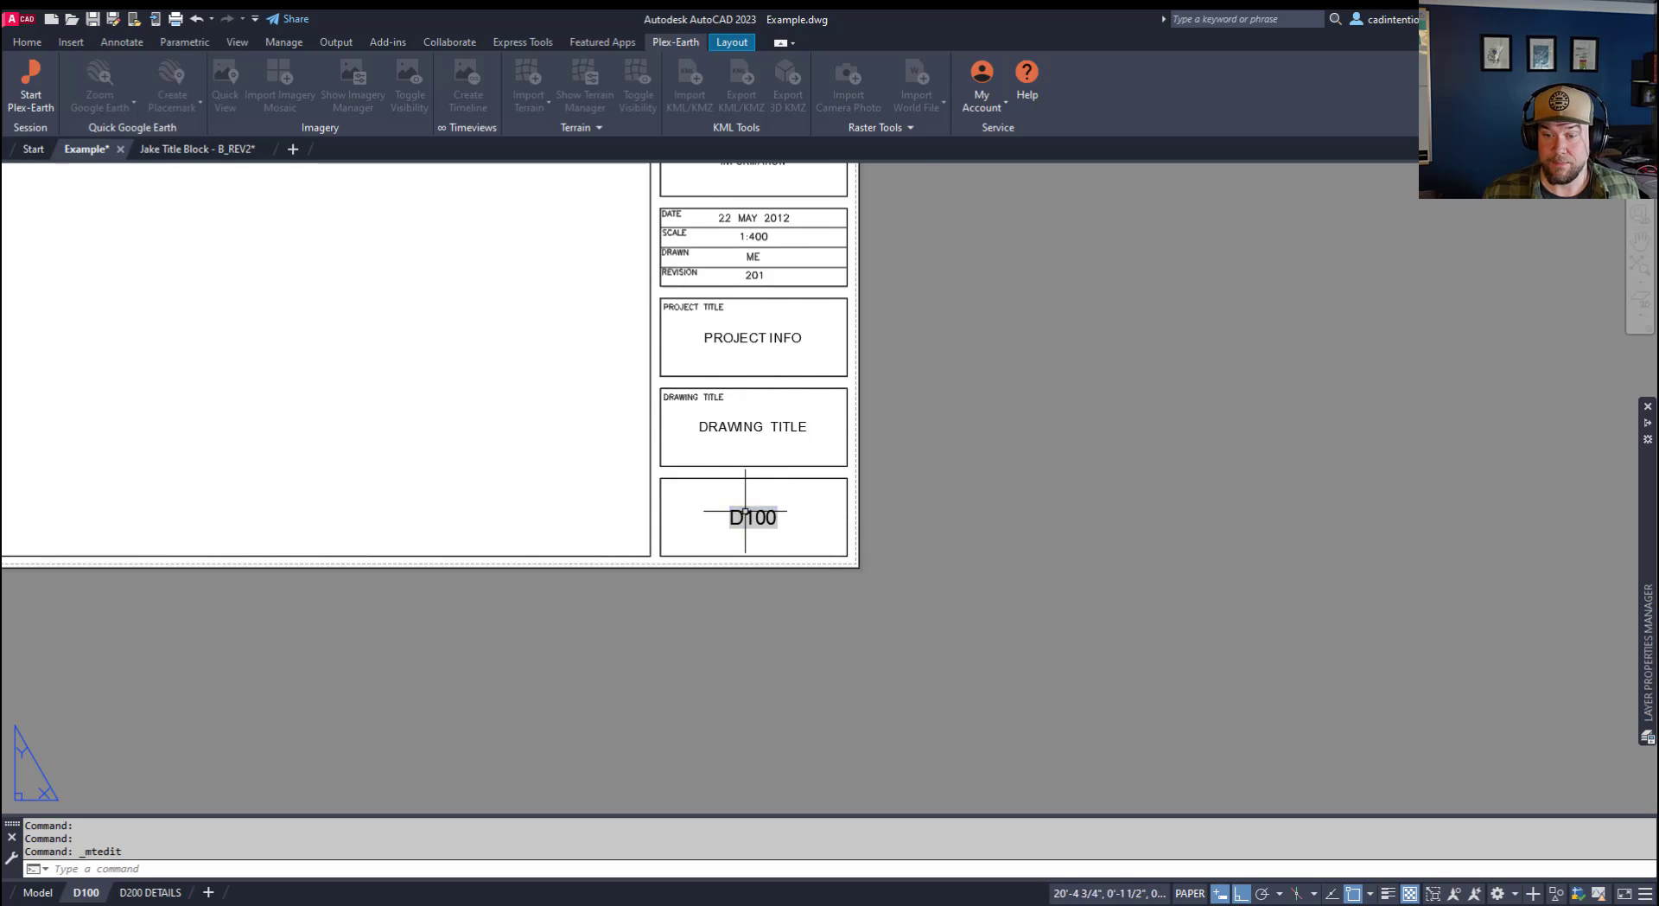
scroll(745, 512, "up", 2)
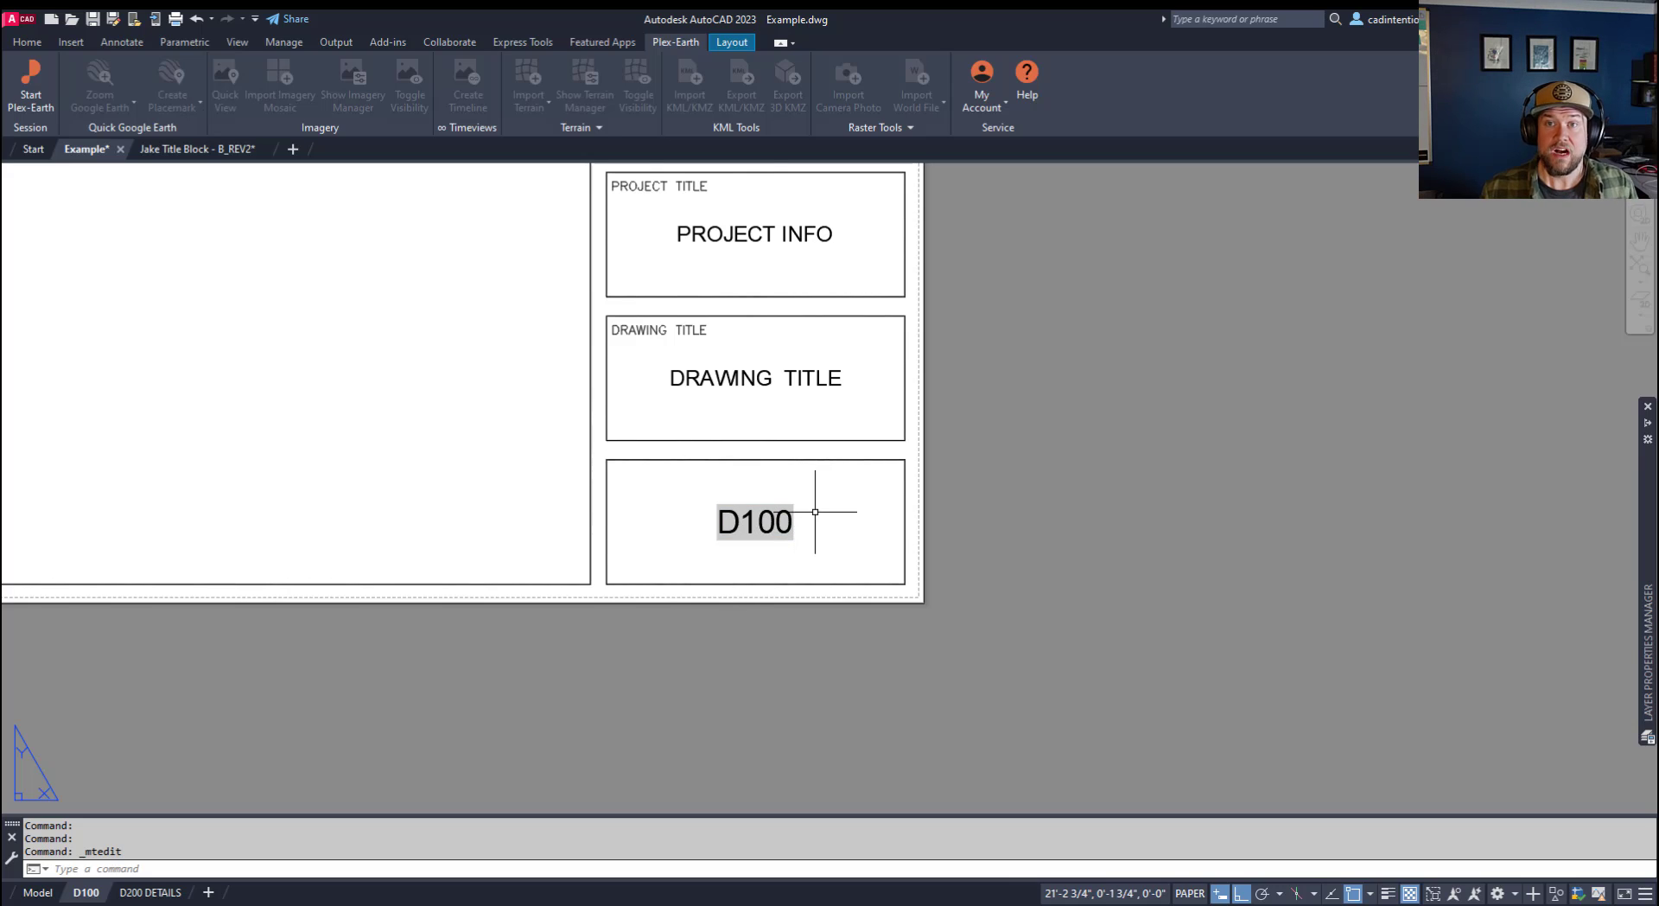
middle_click_drag(759, 533, 770, 541)
double_click(770, 540)
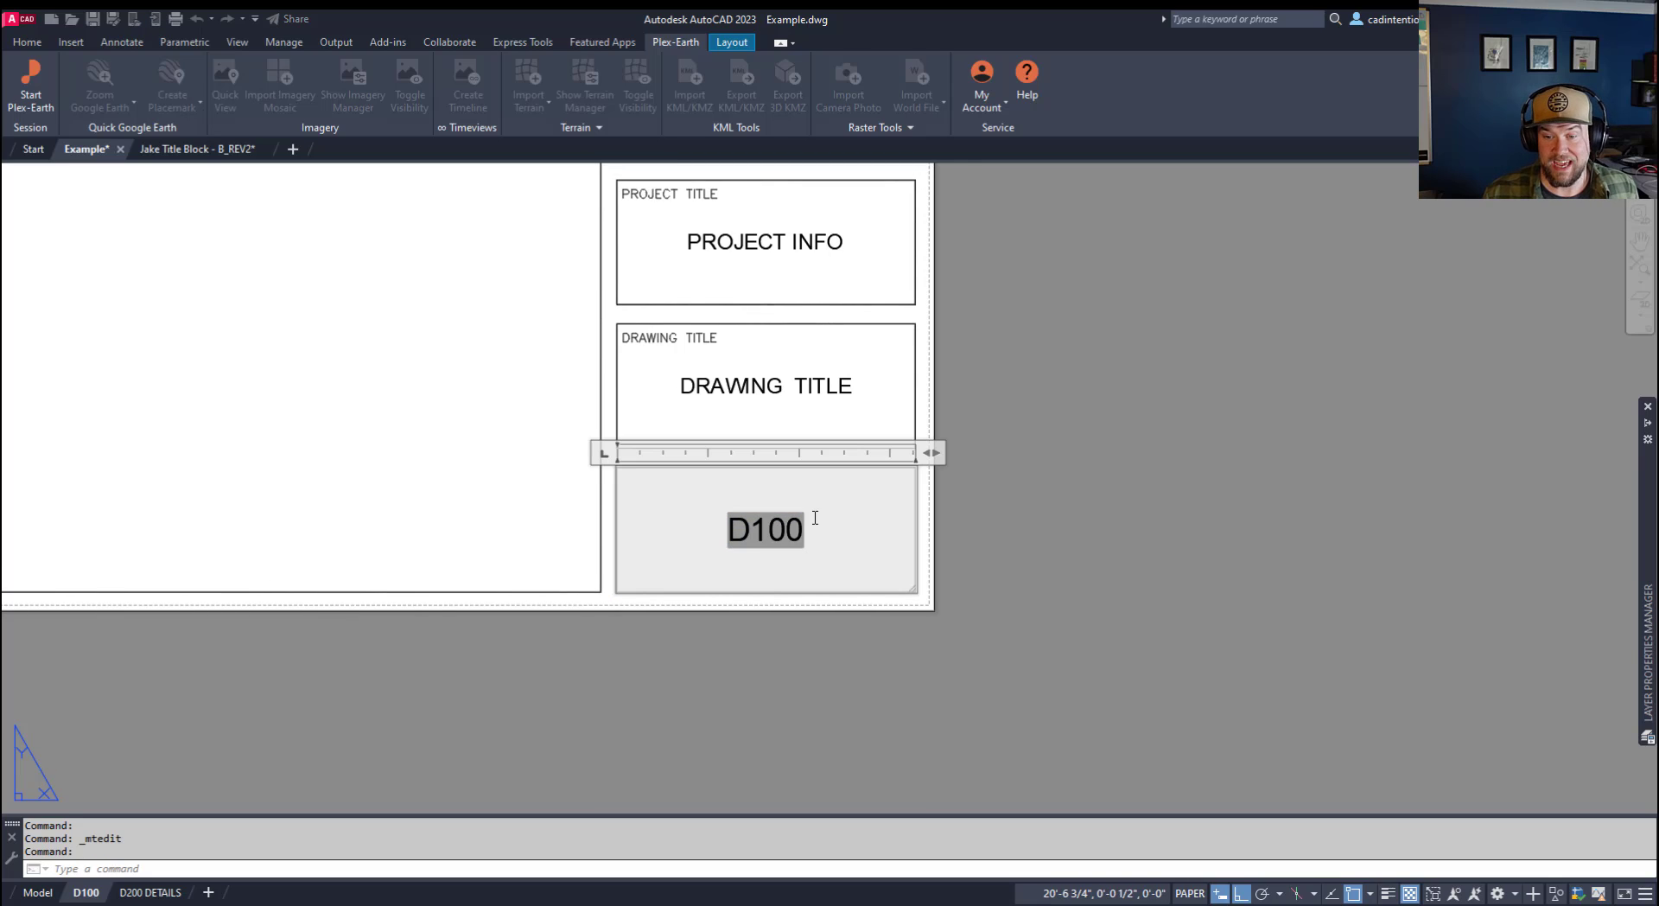
double_click(772, 540)
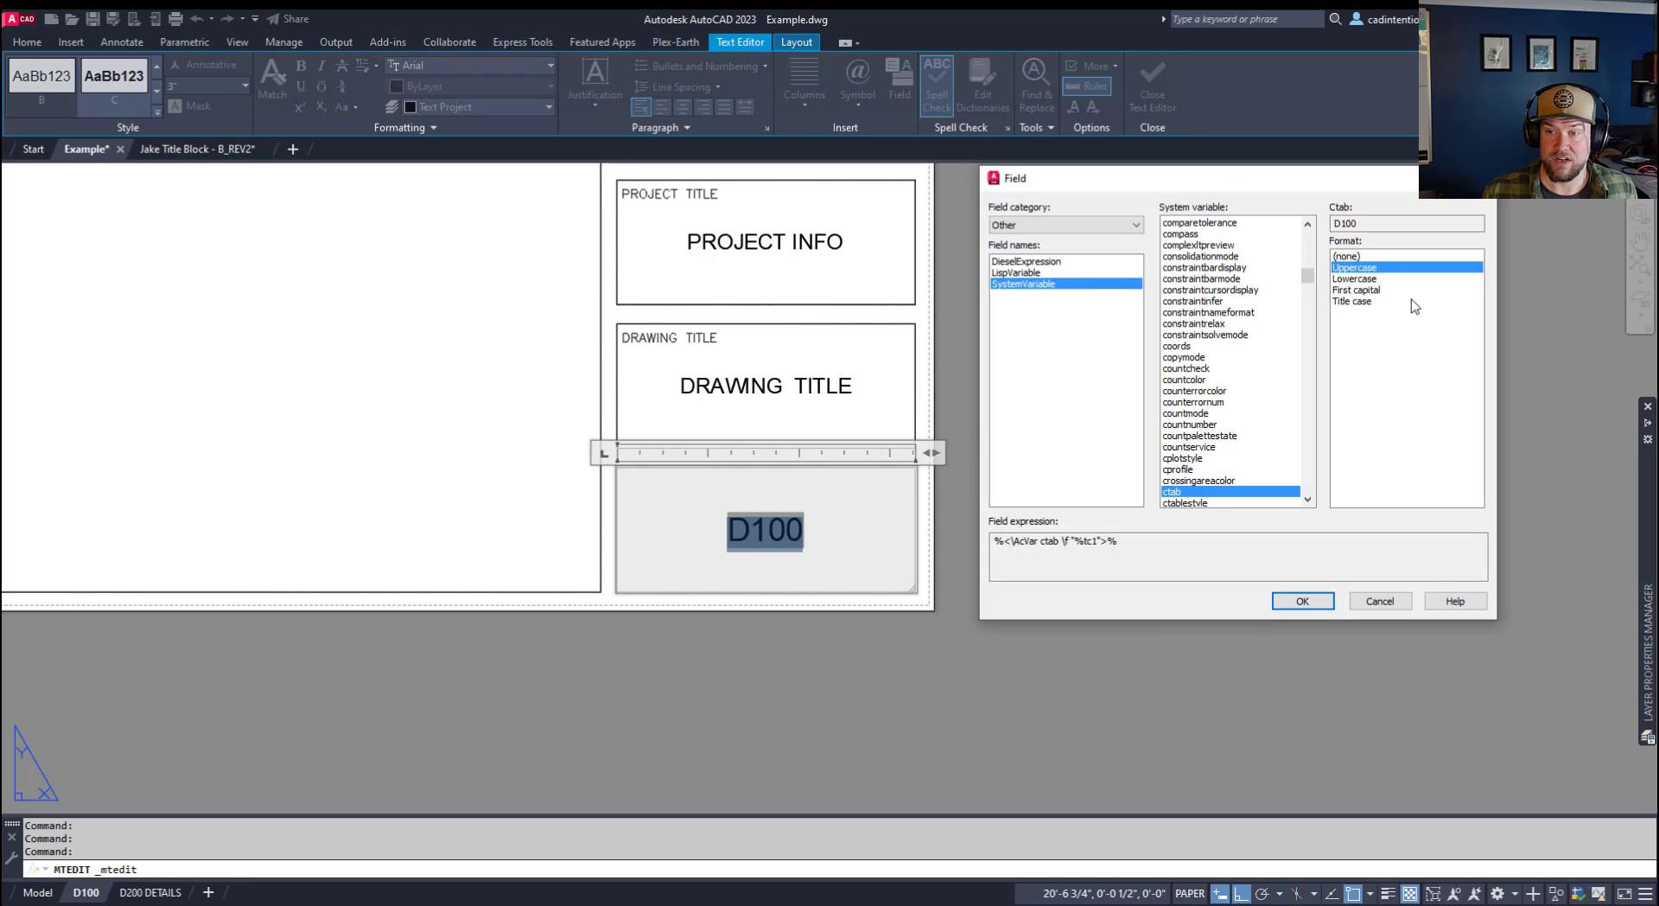
left_click(1379, 602)
left_click(1093, 585)
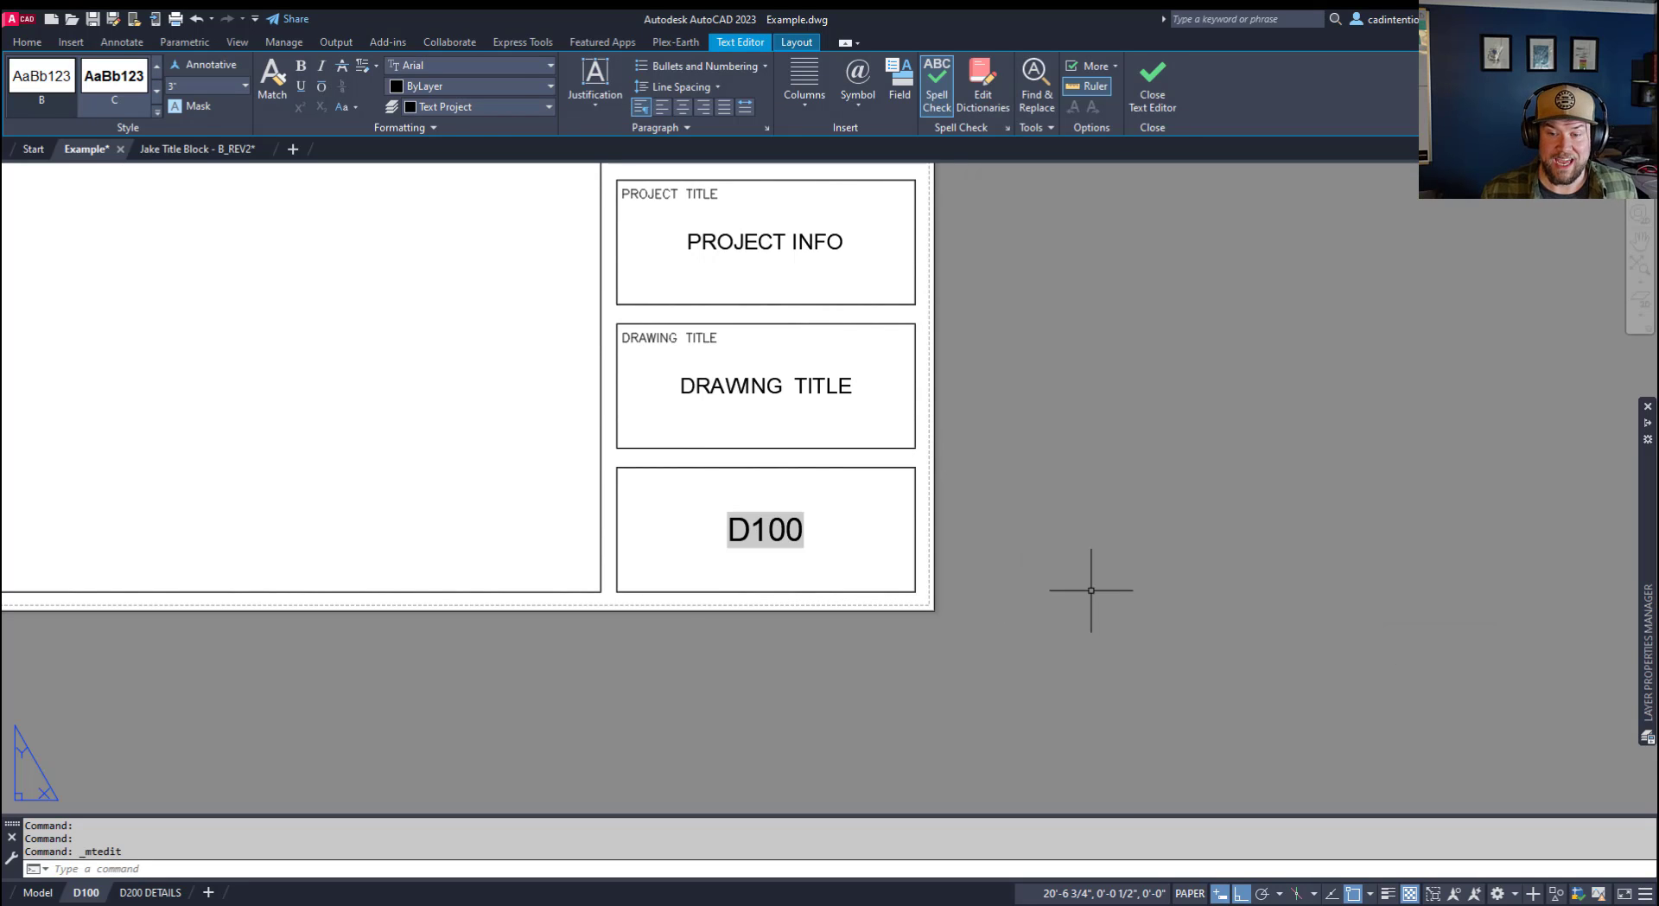
key("Escape")
key("Escape")
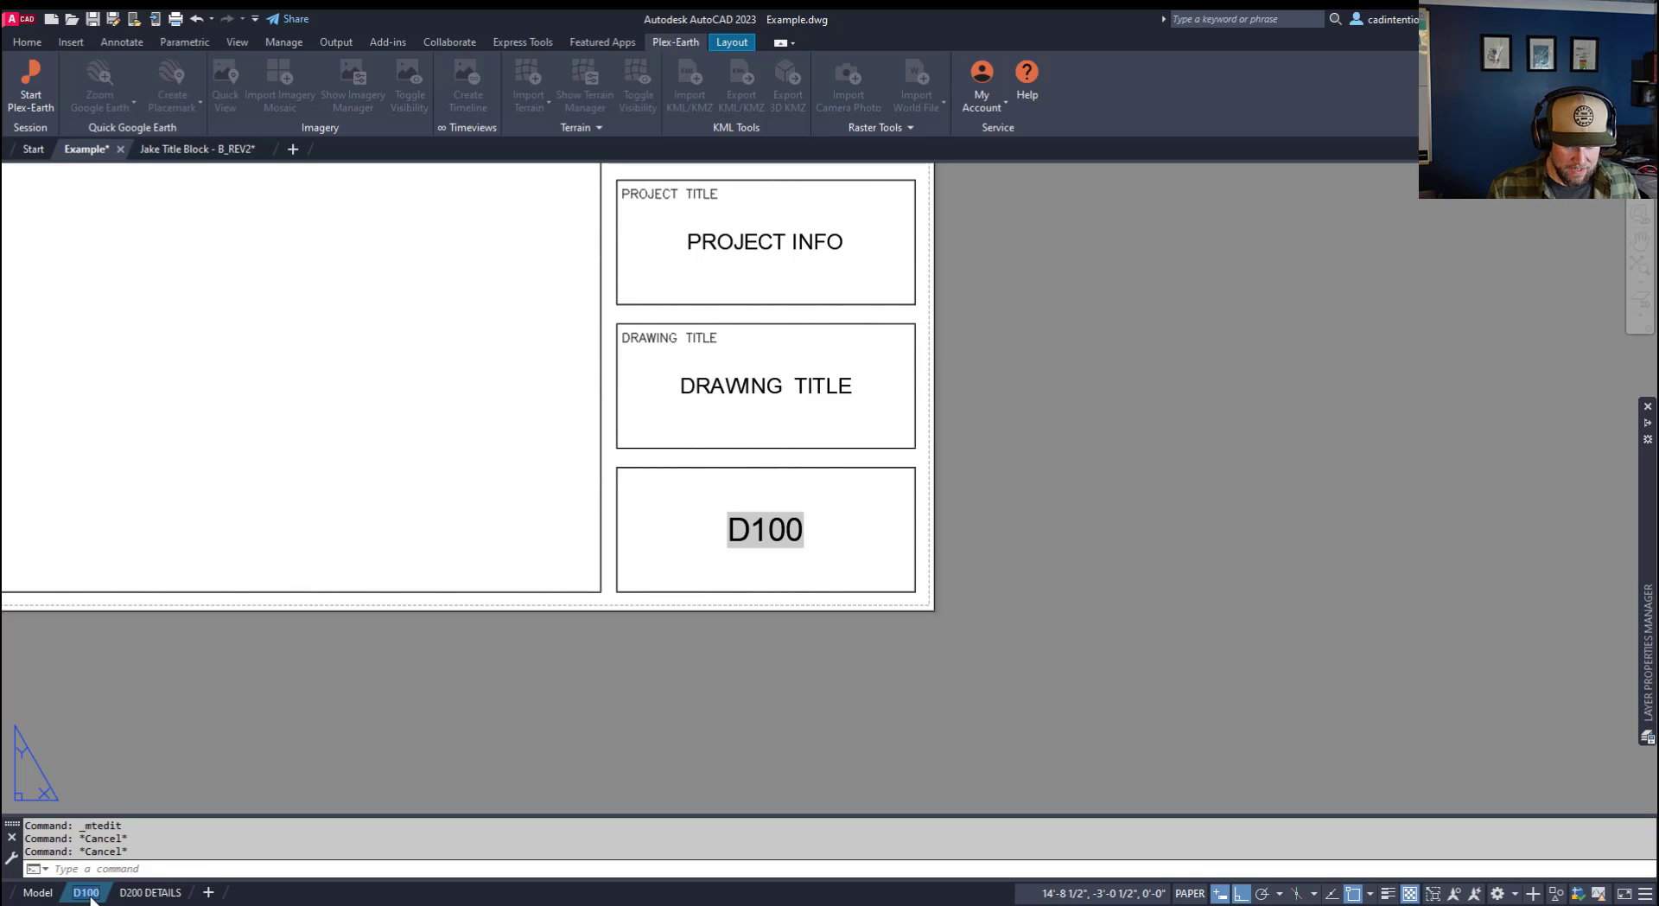
Rename the D100 layout tab to D101.
double_click(85, 892)
key("BackSpace")
type("1")
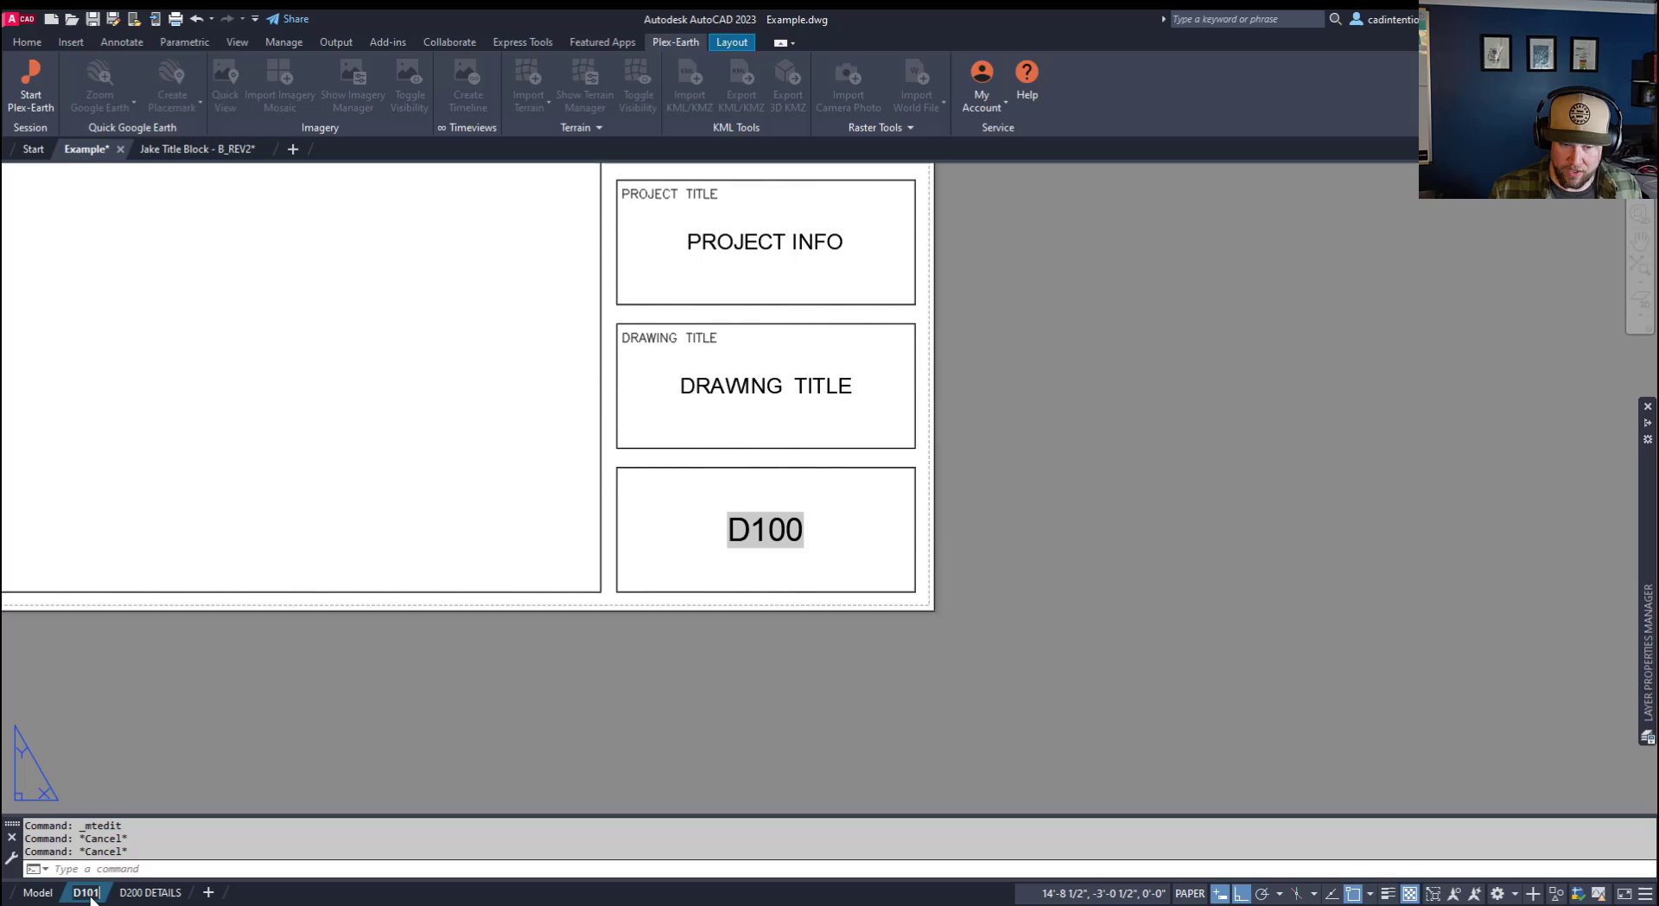
left_click(635, 756)
key("Escape")
key("Escape")
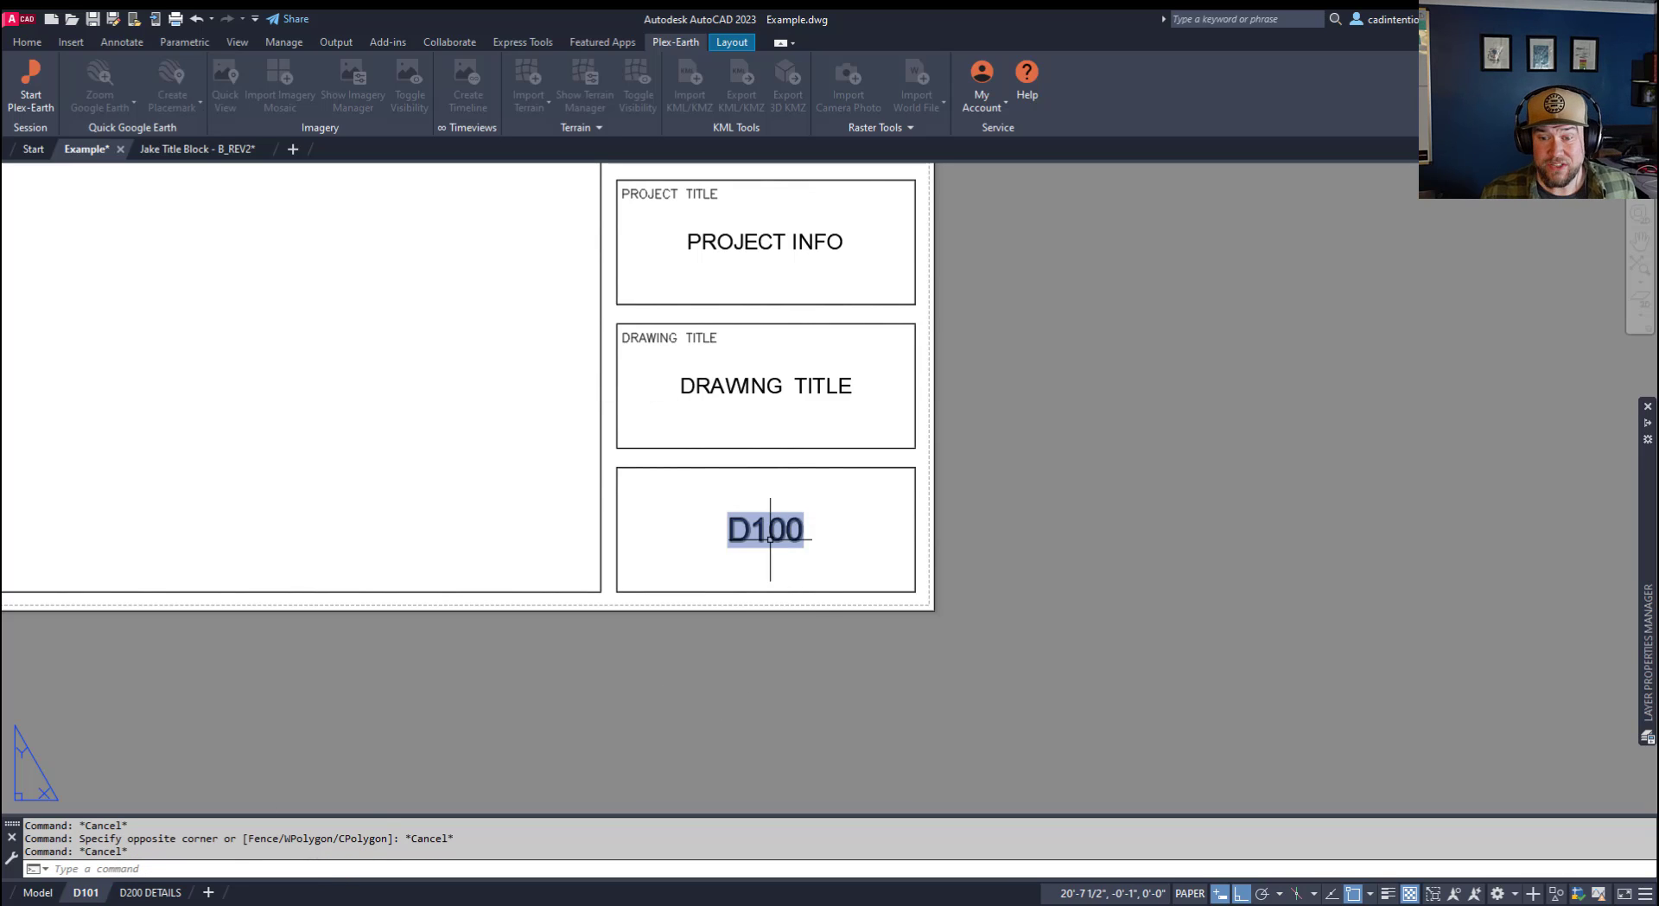
middle_click_drag(839, 573, 860, 583)
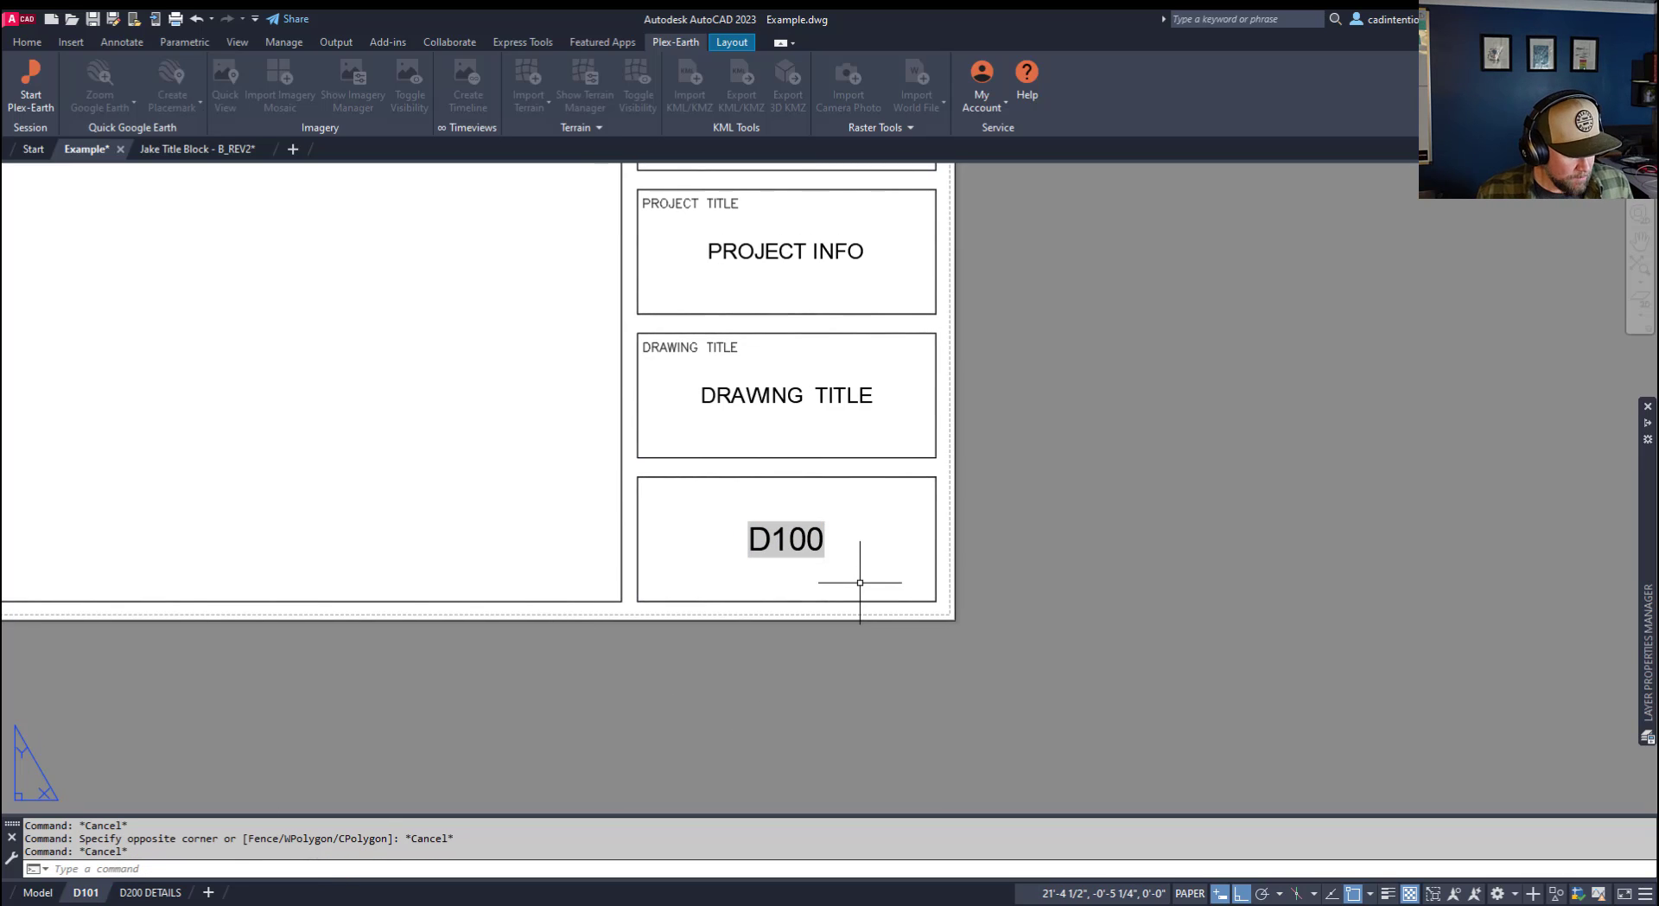
Run REGEN so the sheet number field updates to read D101.
type("REGEN")
key("Return")
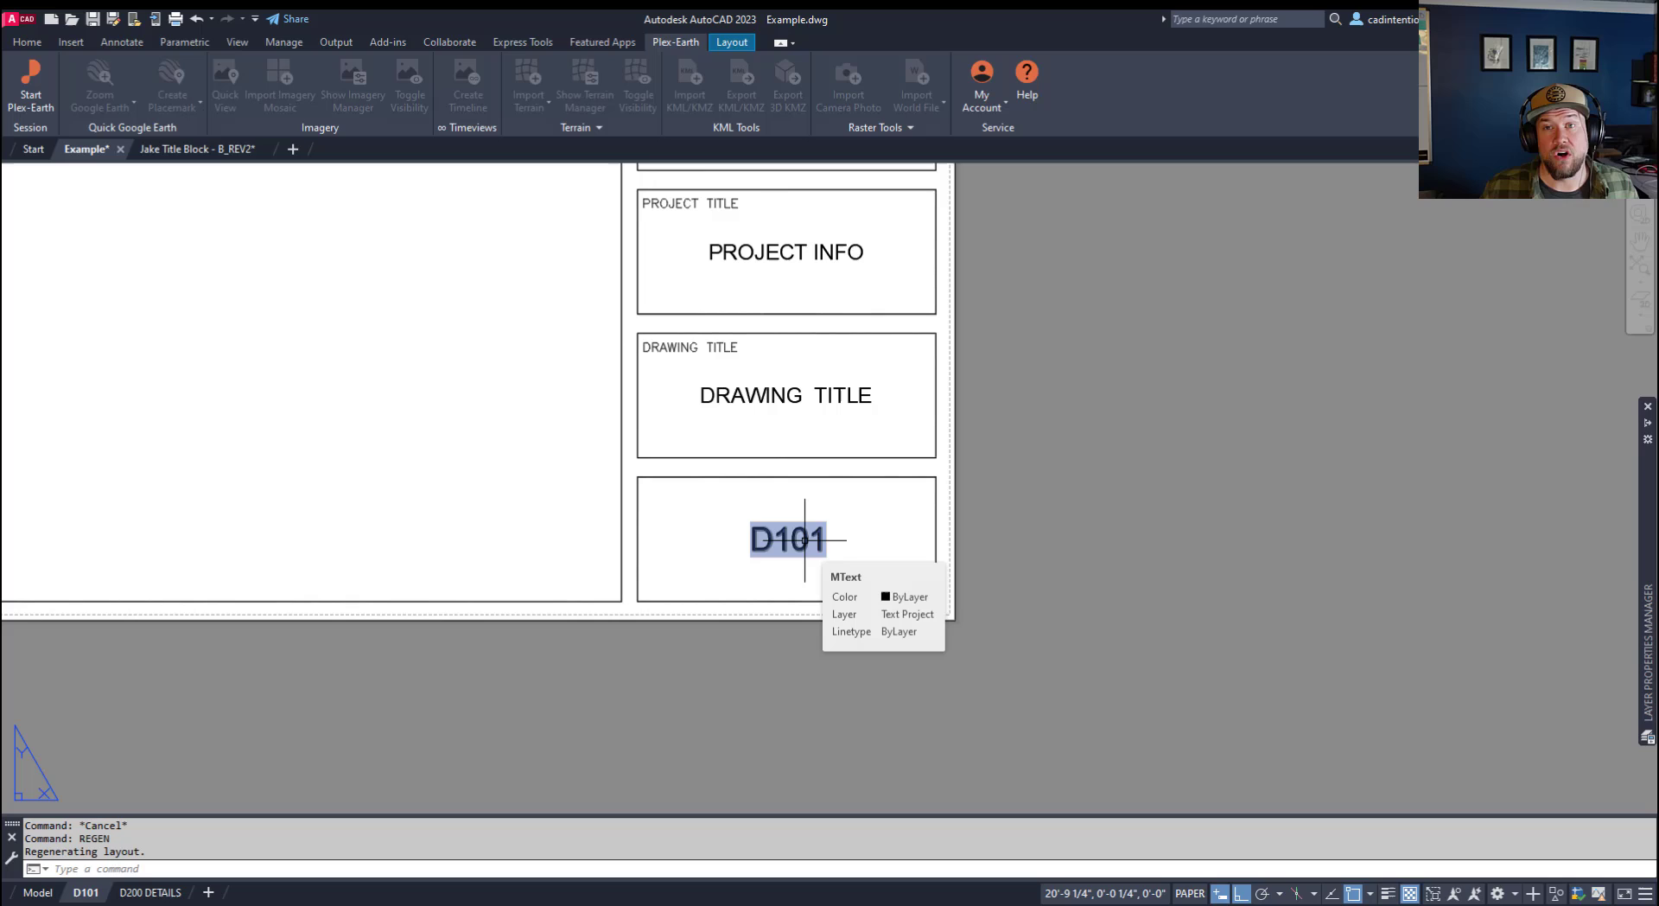
left_click(809, 670)
key("Escape")
key("Escape")
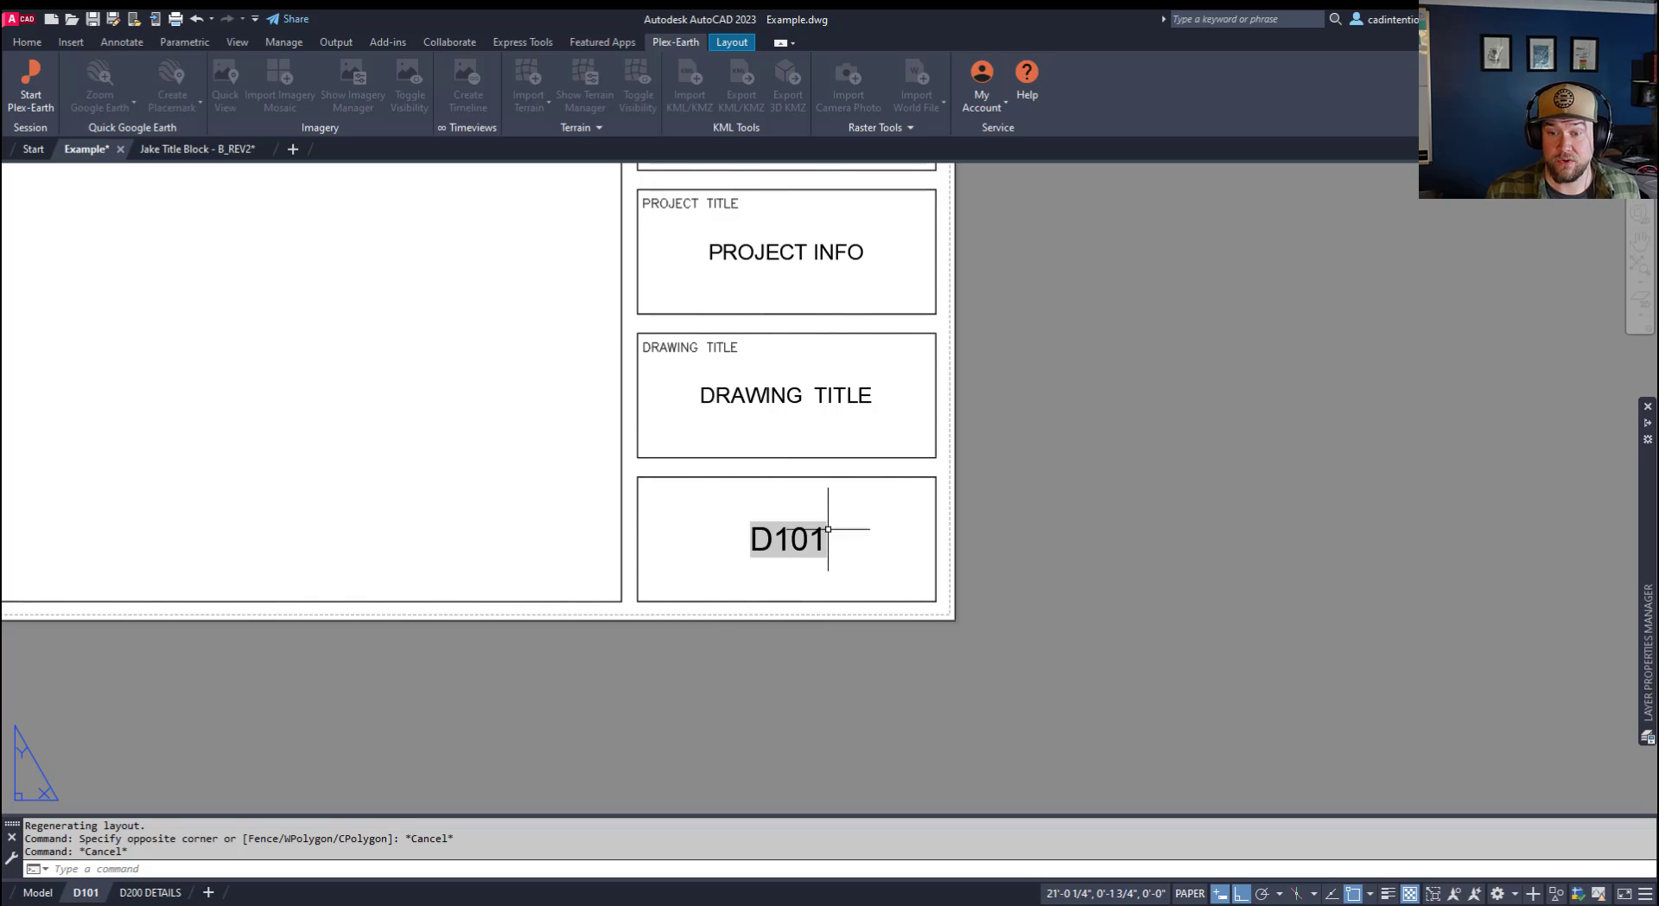
key("Escape")
middle_click_drag(527, 668, 526, 702)
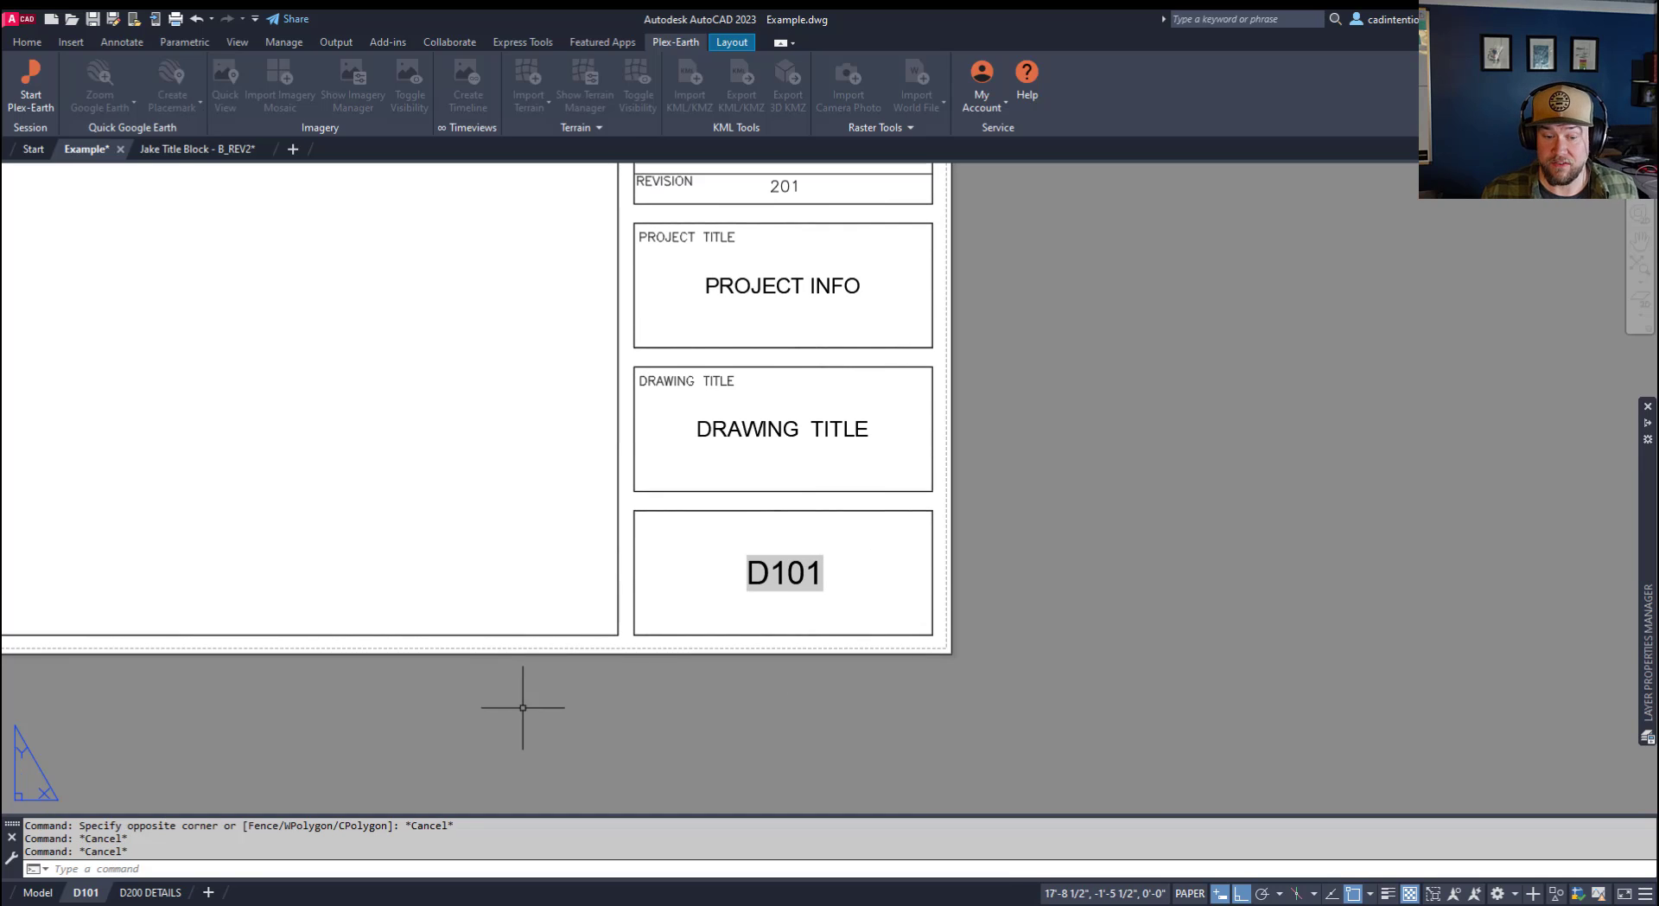
middle_click_drag(233, 774, 194, 704)
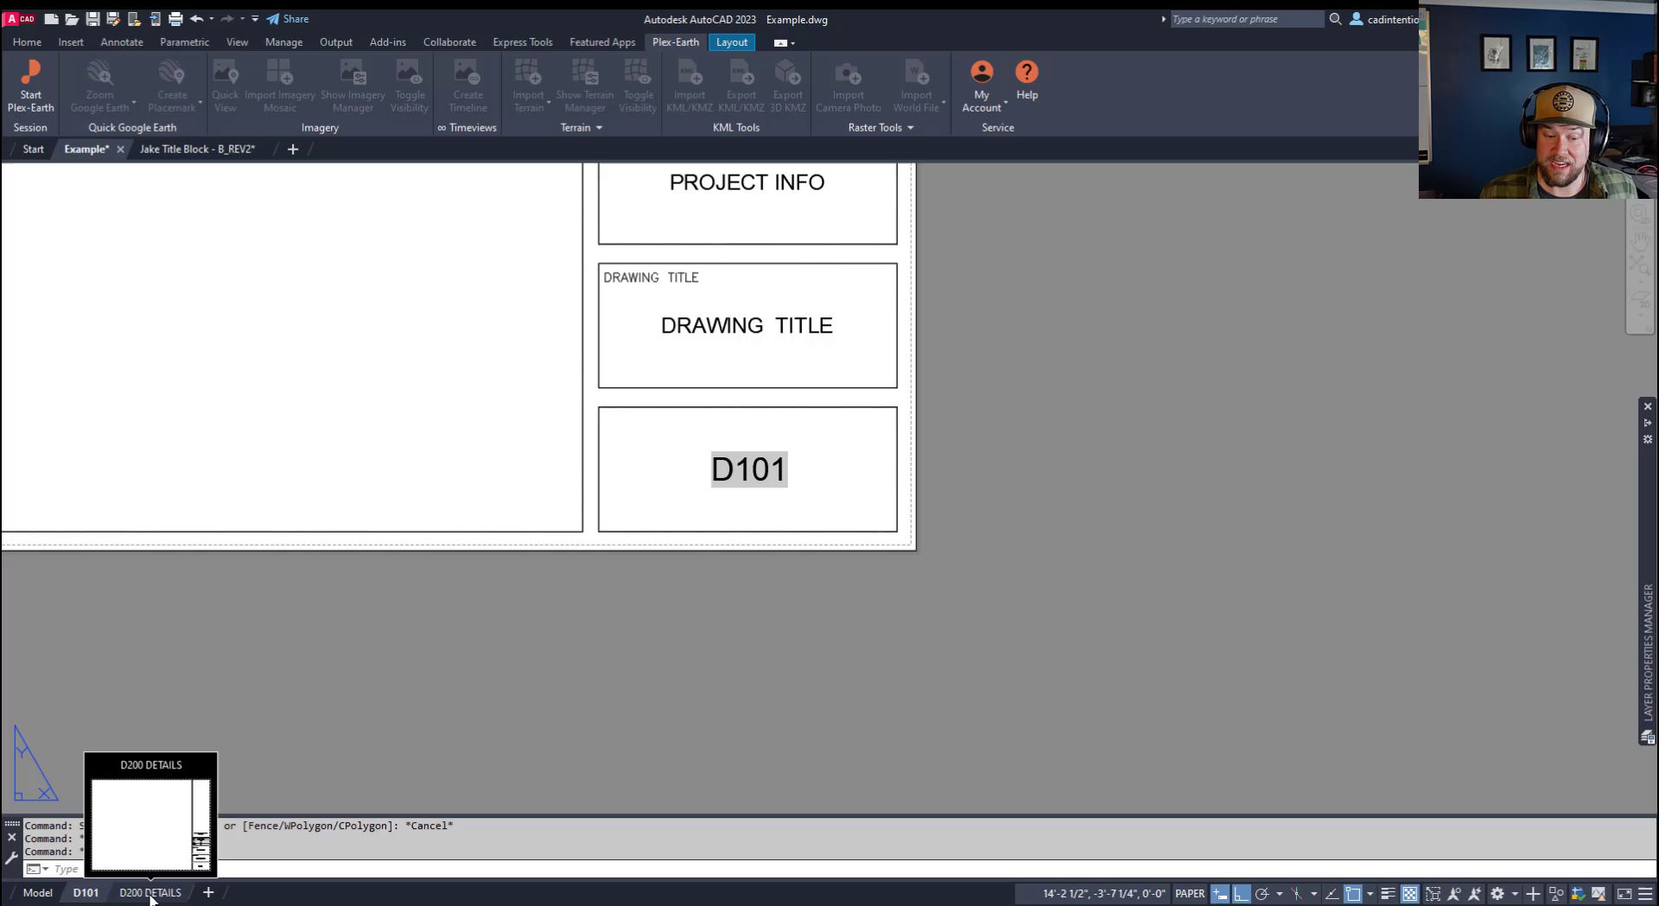
mouse_move(136, 896)
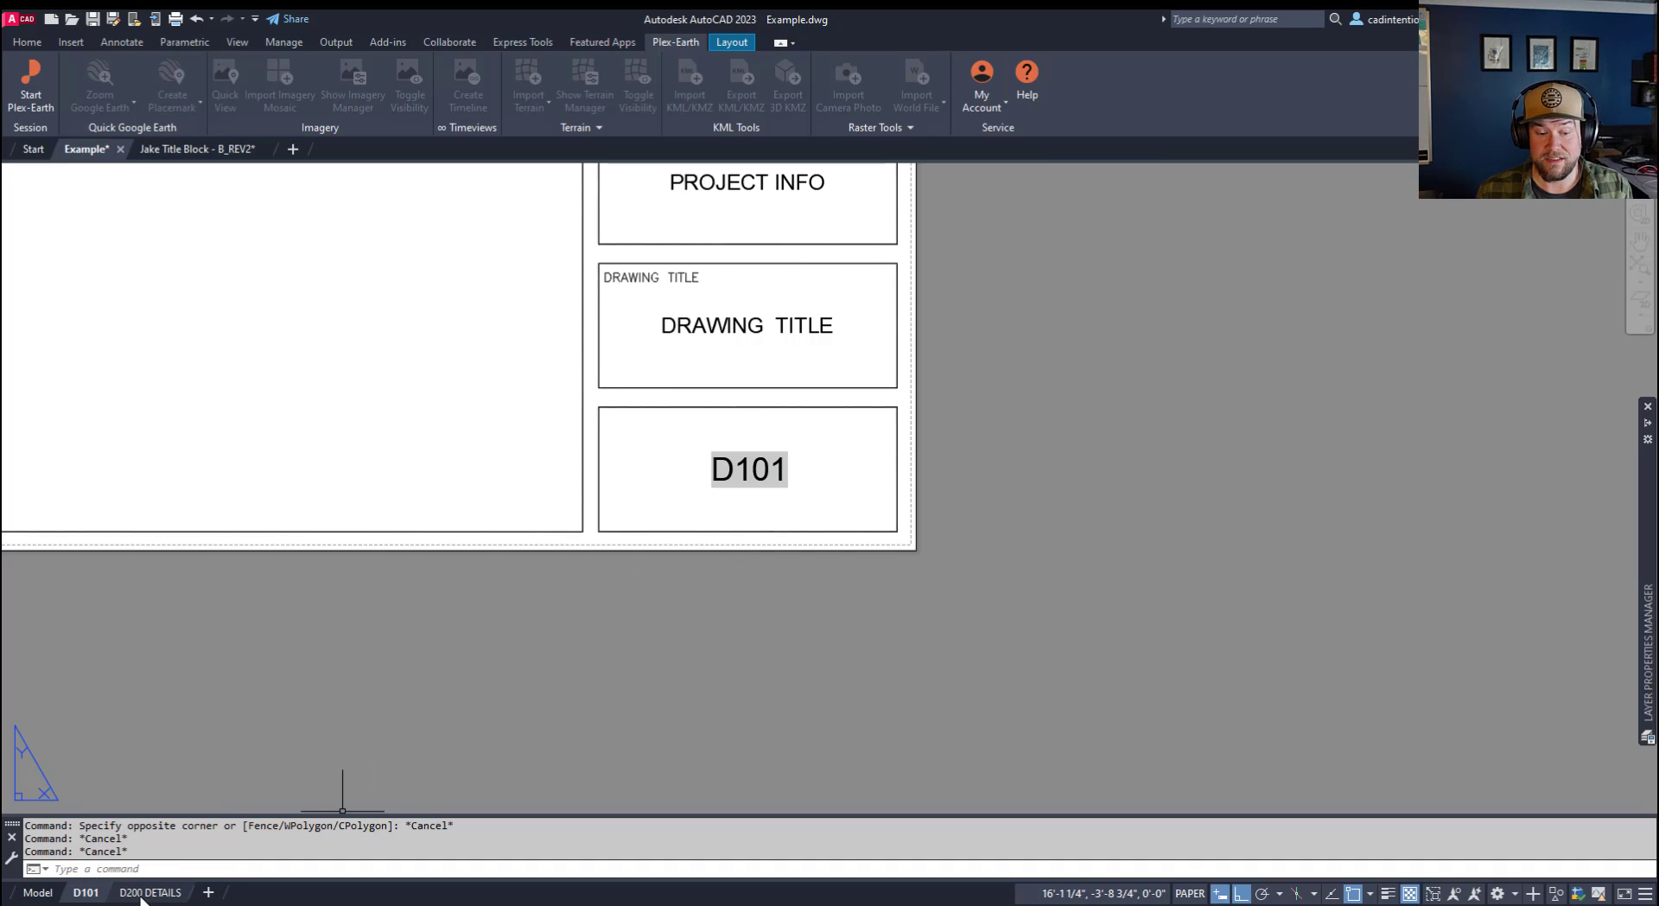
middle_click_drag(770, 341, 772, 457)
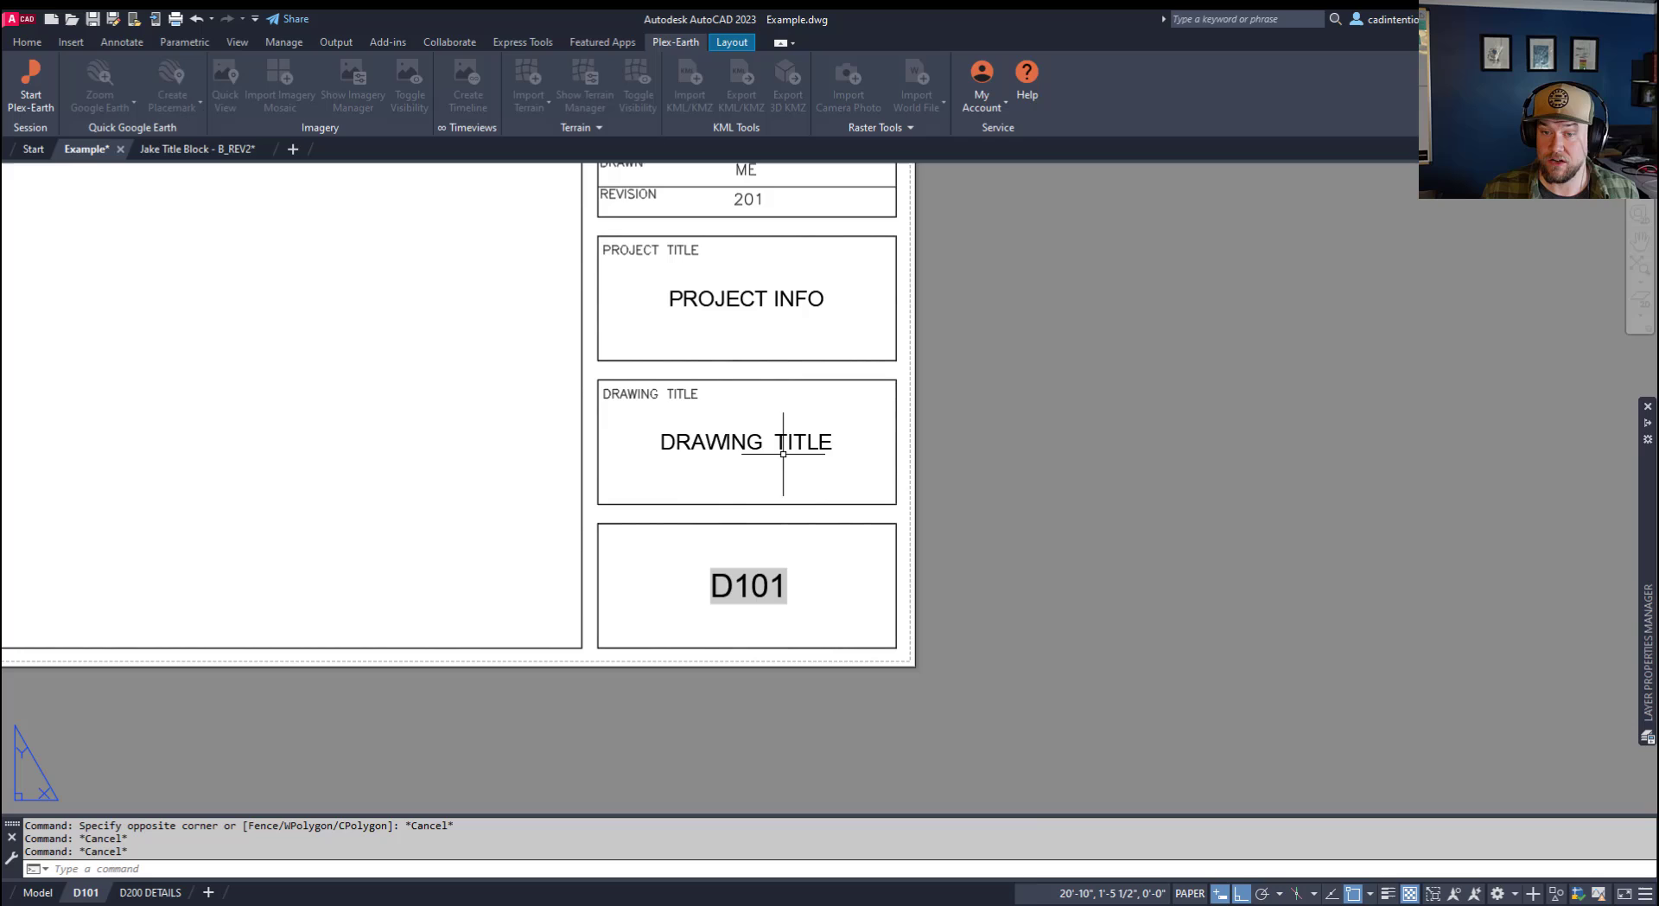
middle_click_drag(637, 679, 650, 636)
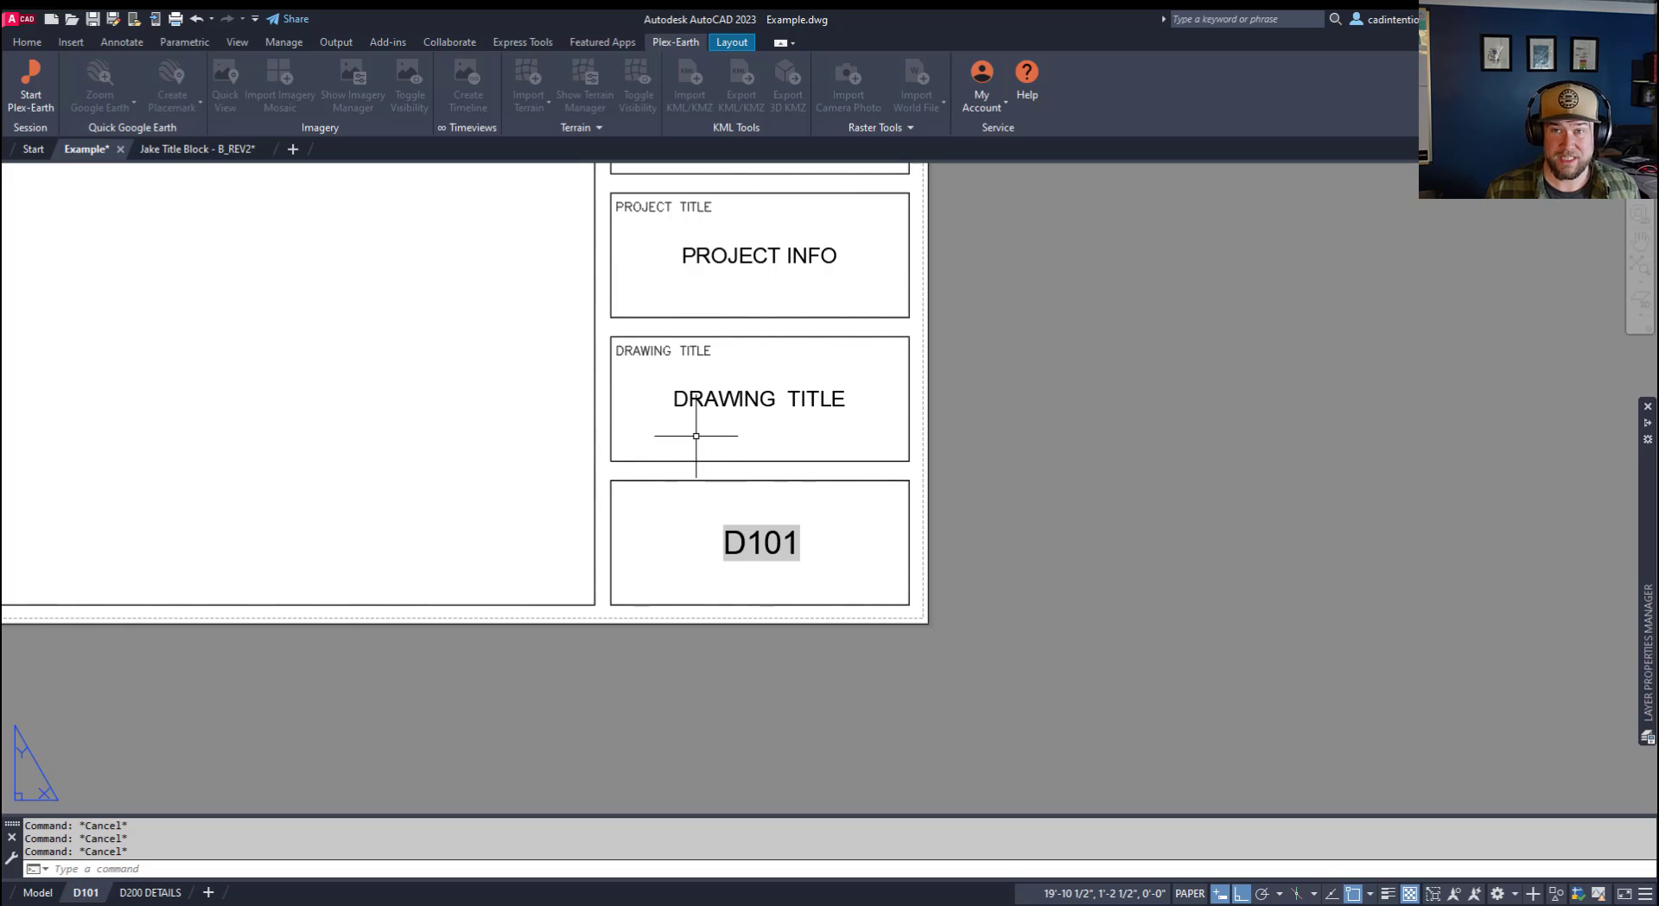
left_click(679, 520)
left_click(679, 535)
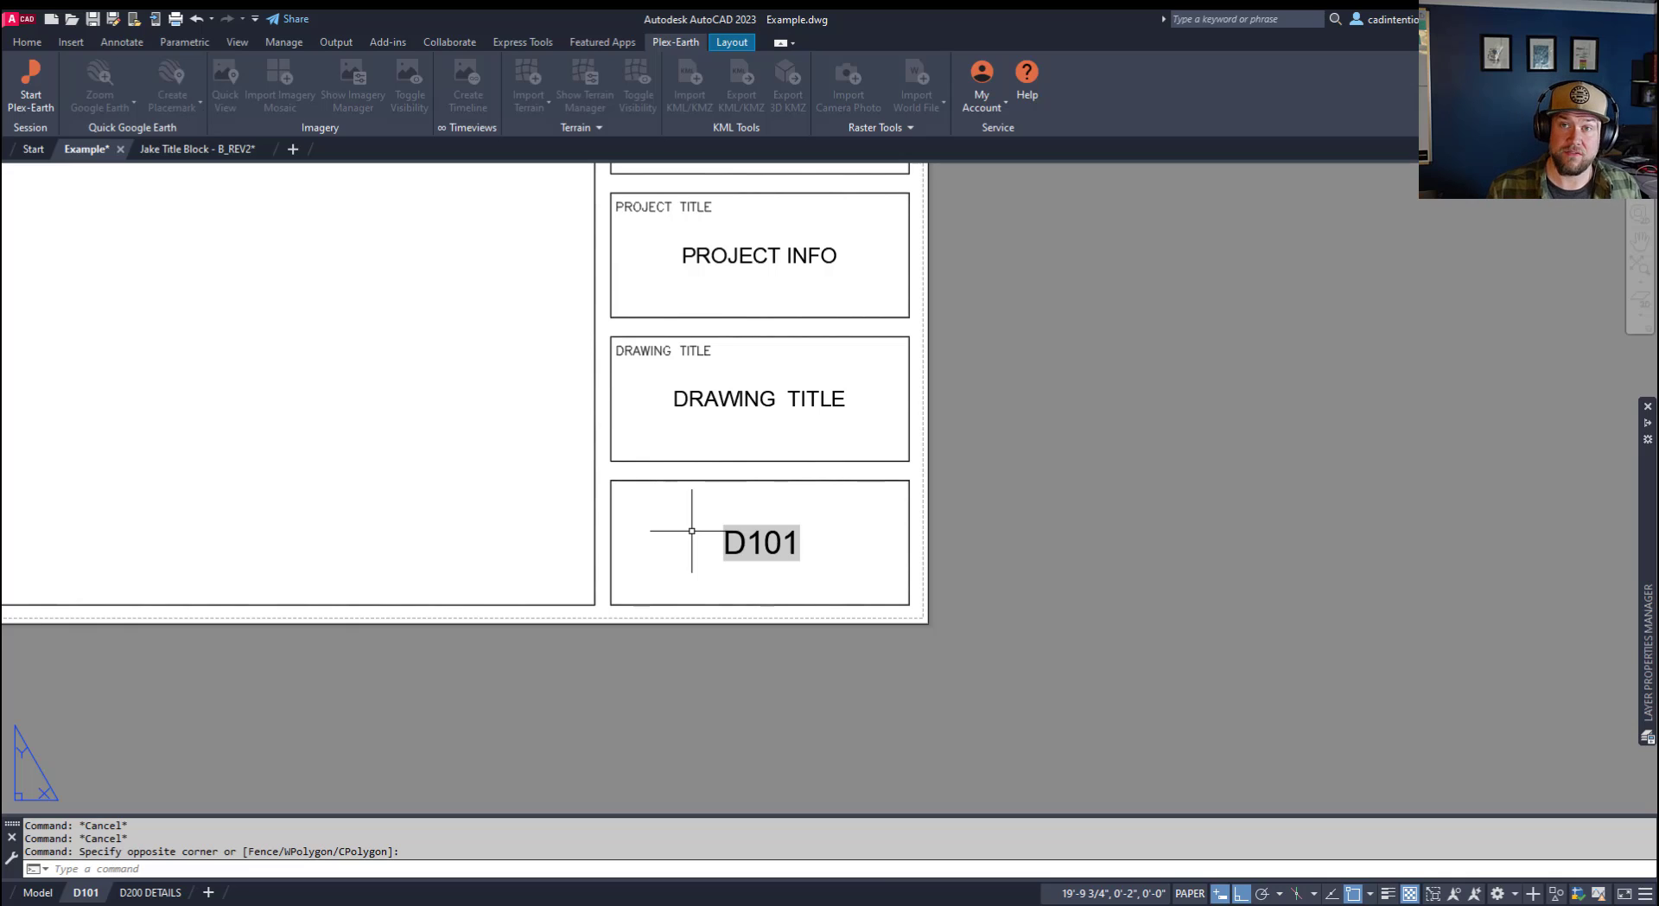
left_click(667, 544)
key("Escape")
key("Escape")
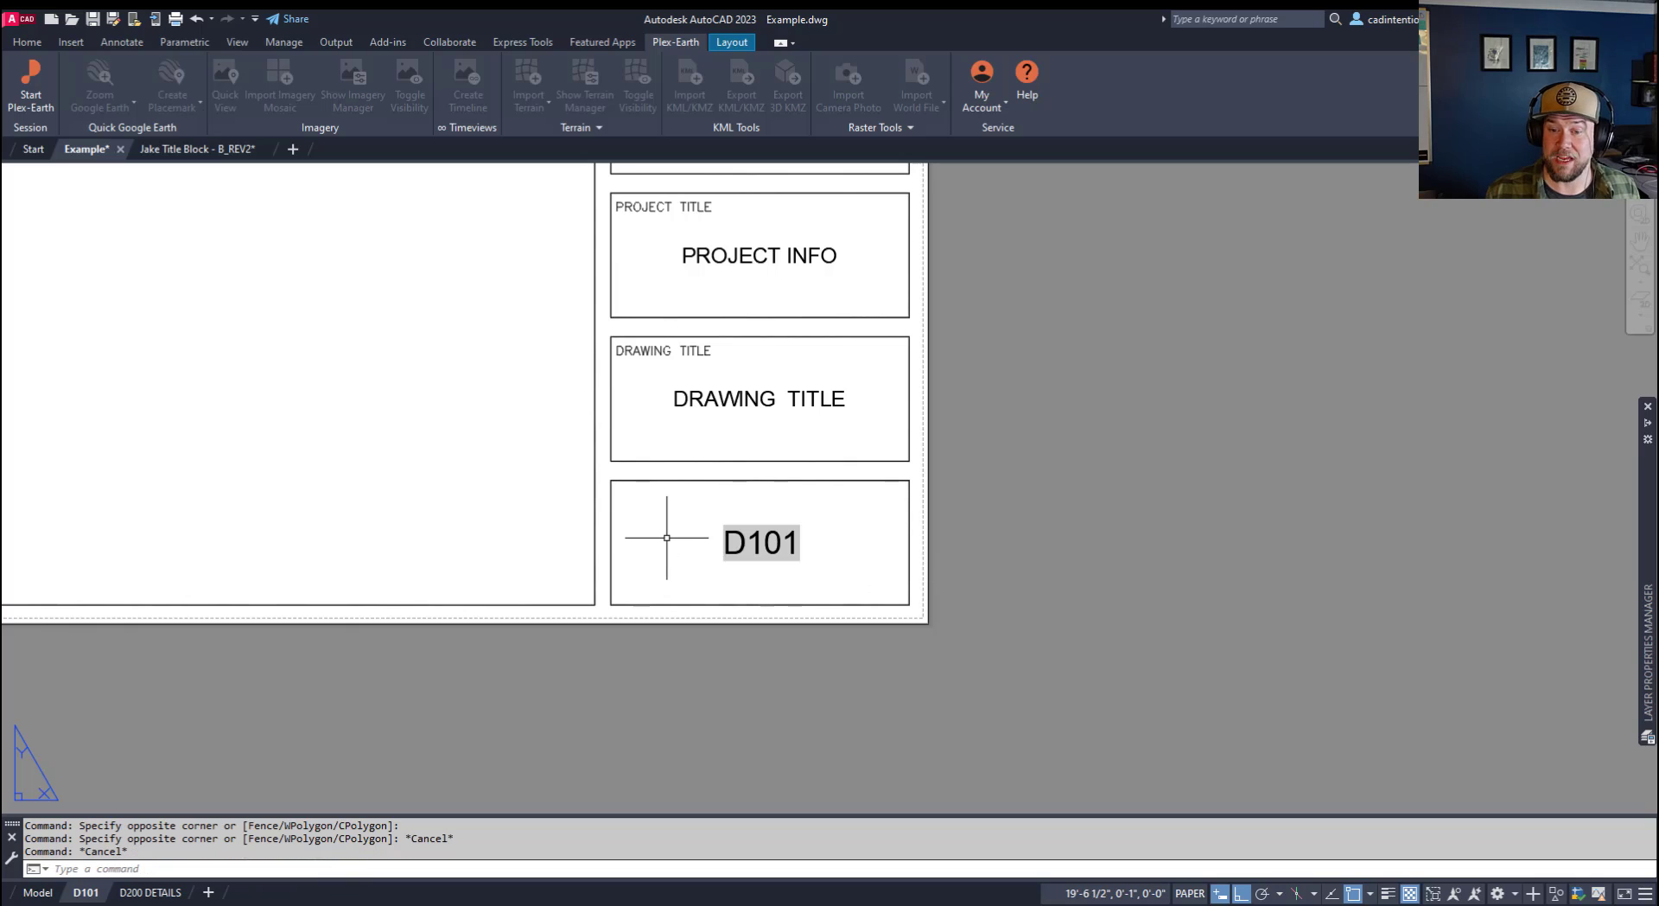
left_click(703, 563)
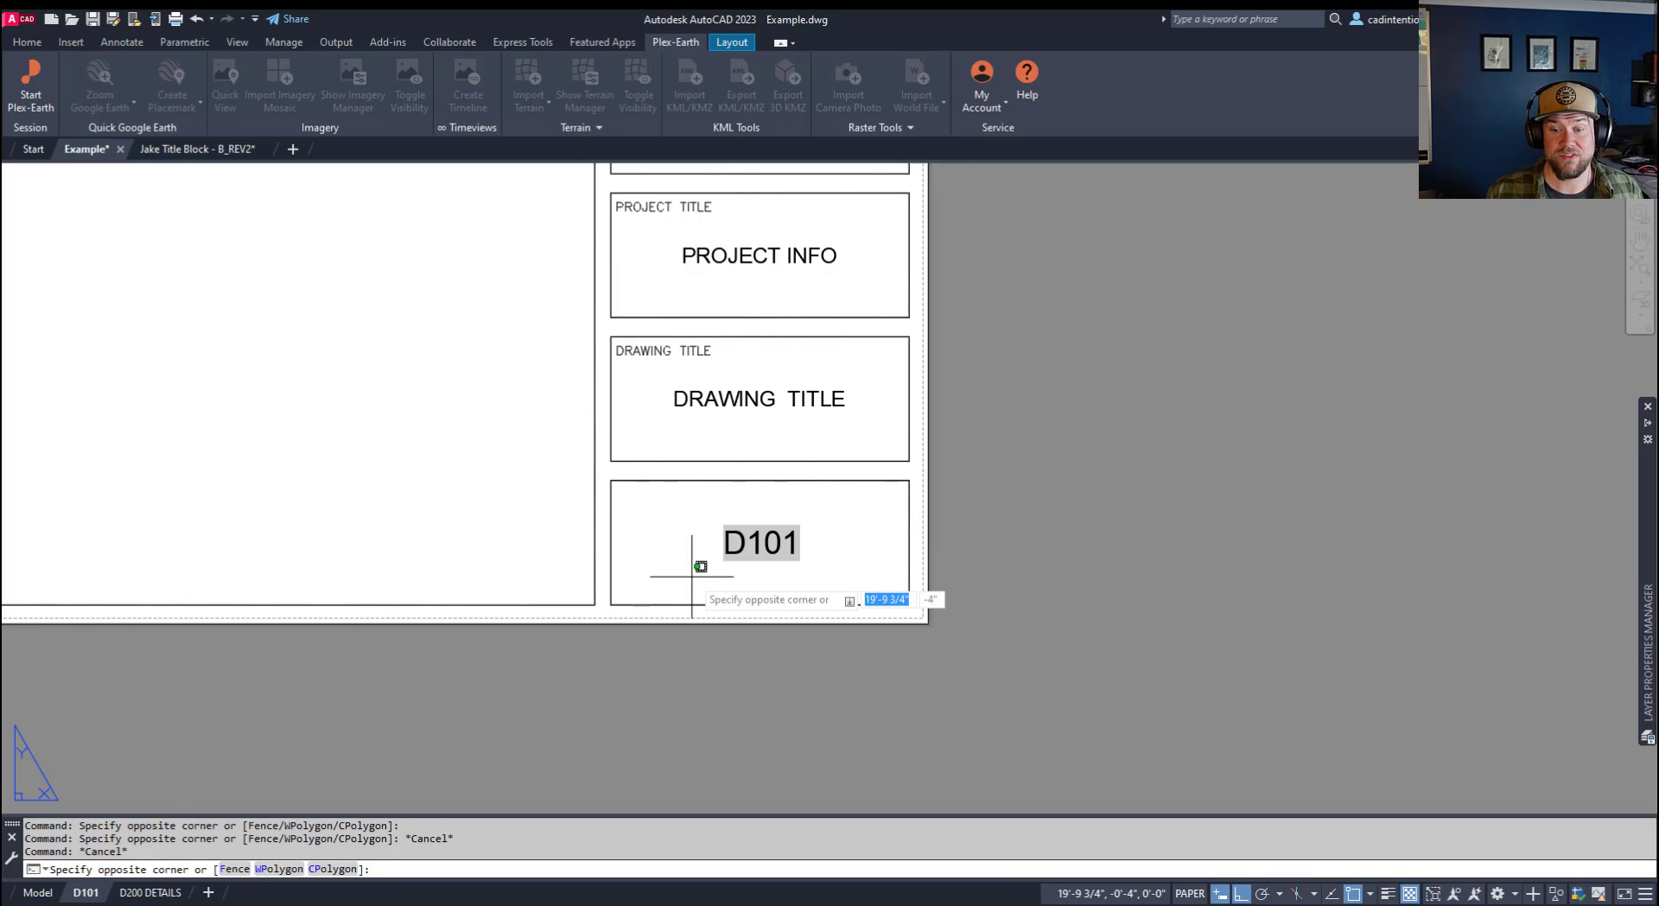
left_click(701, 566)
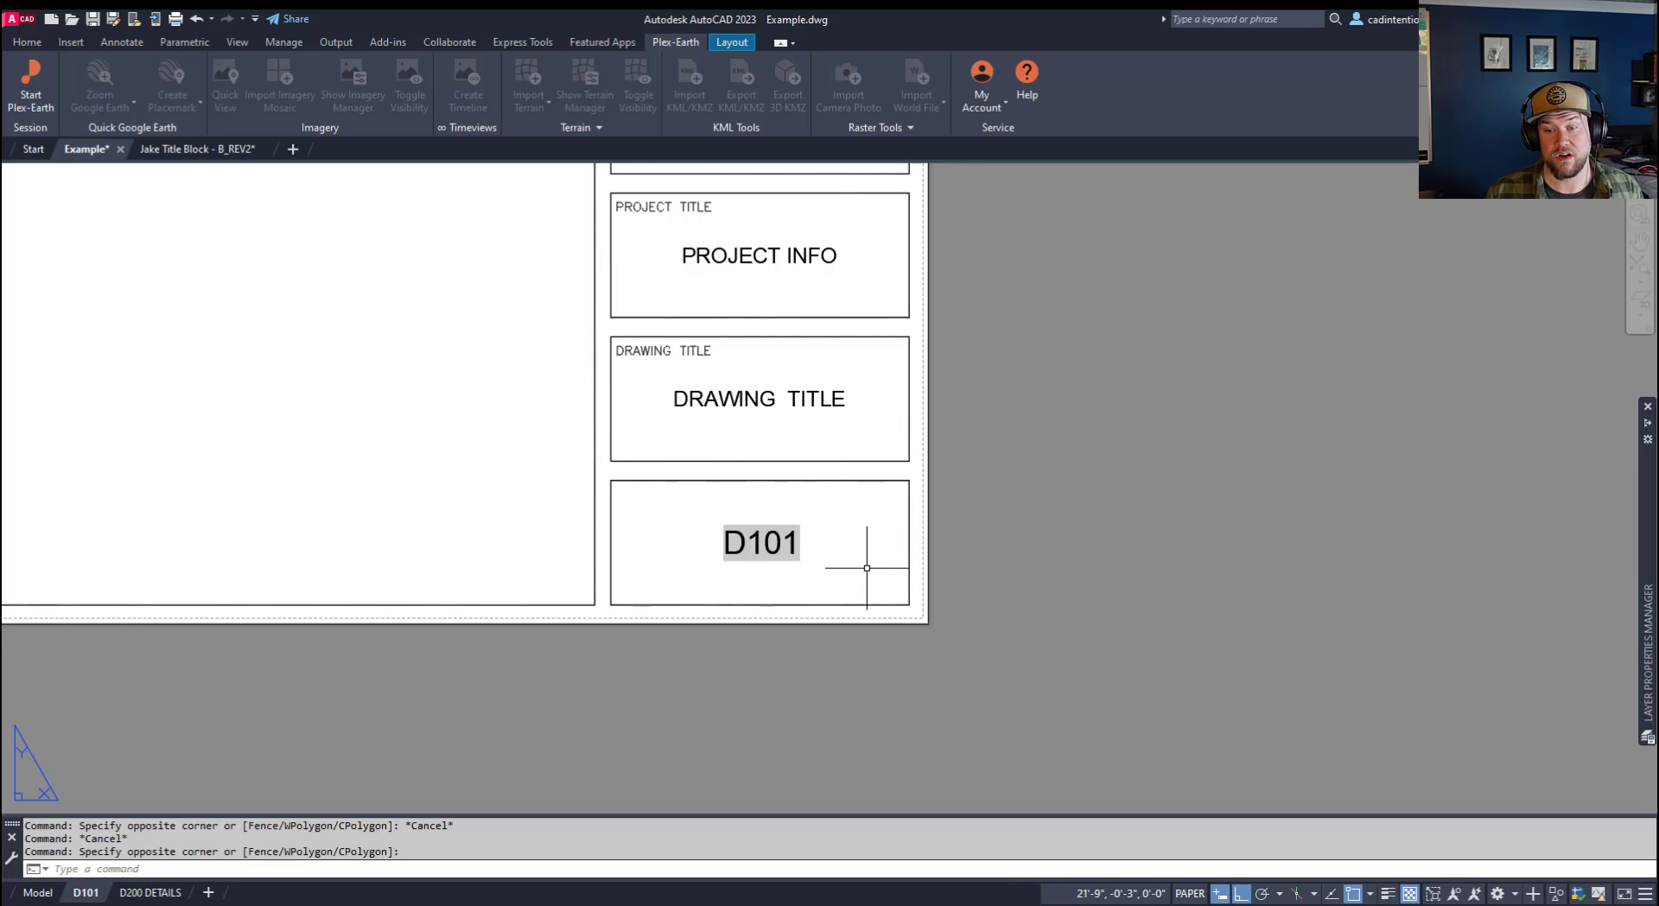
key("Escape")
key("Escape")
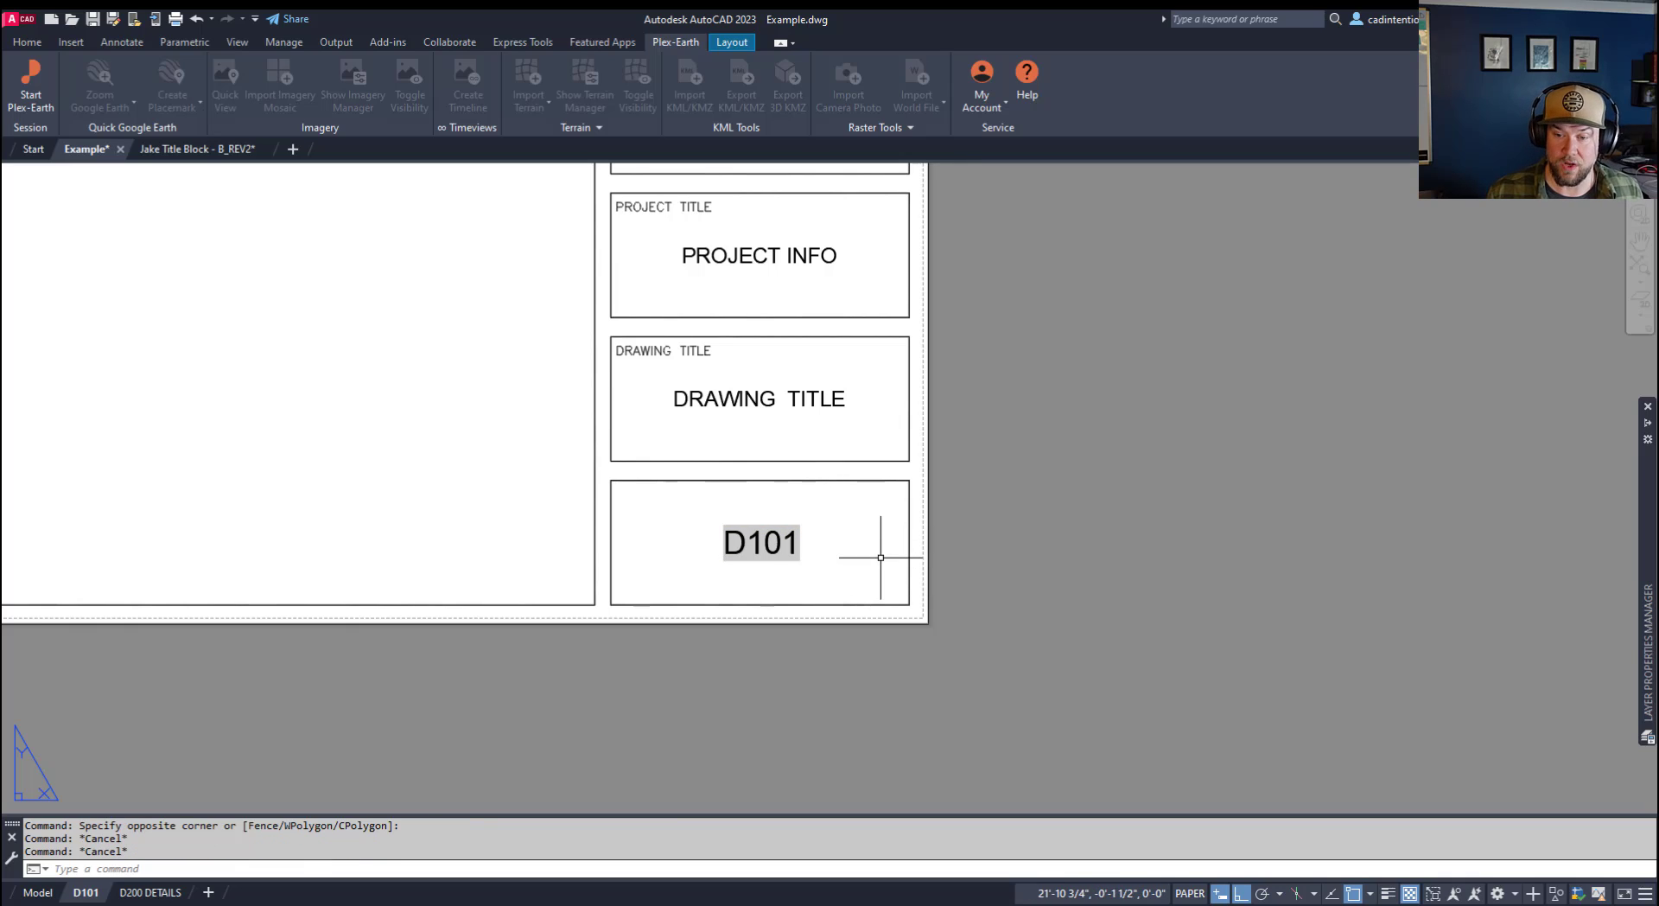
Delete the existing D101 field from the sheet number text and start inserting a new field.
double_click(777, 536)
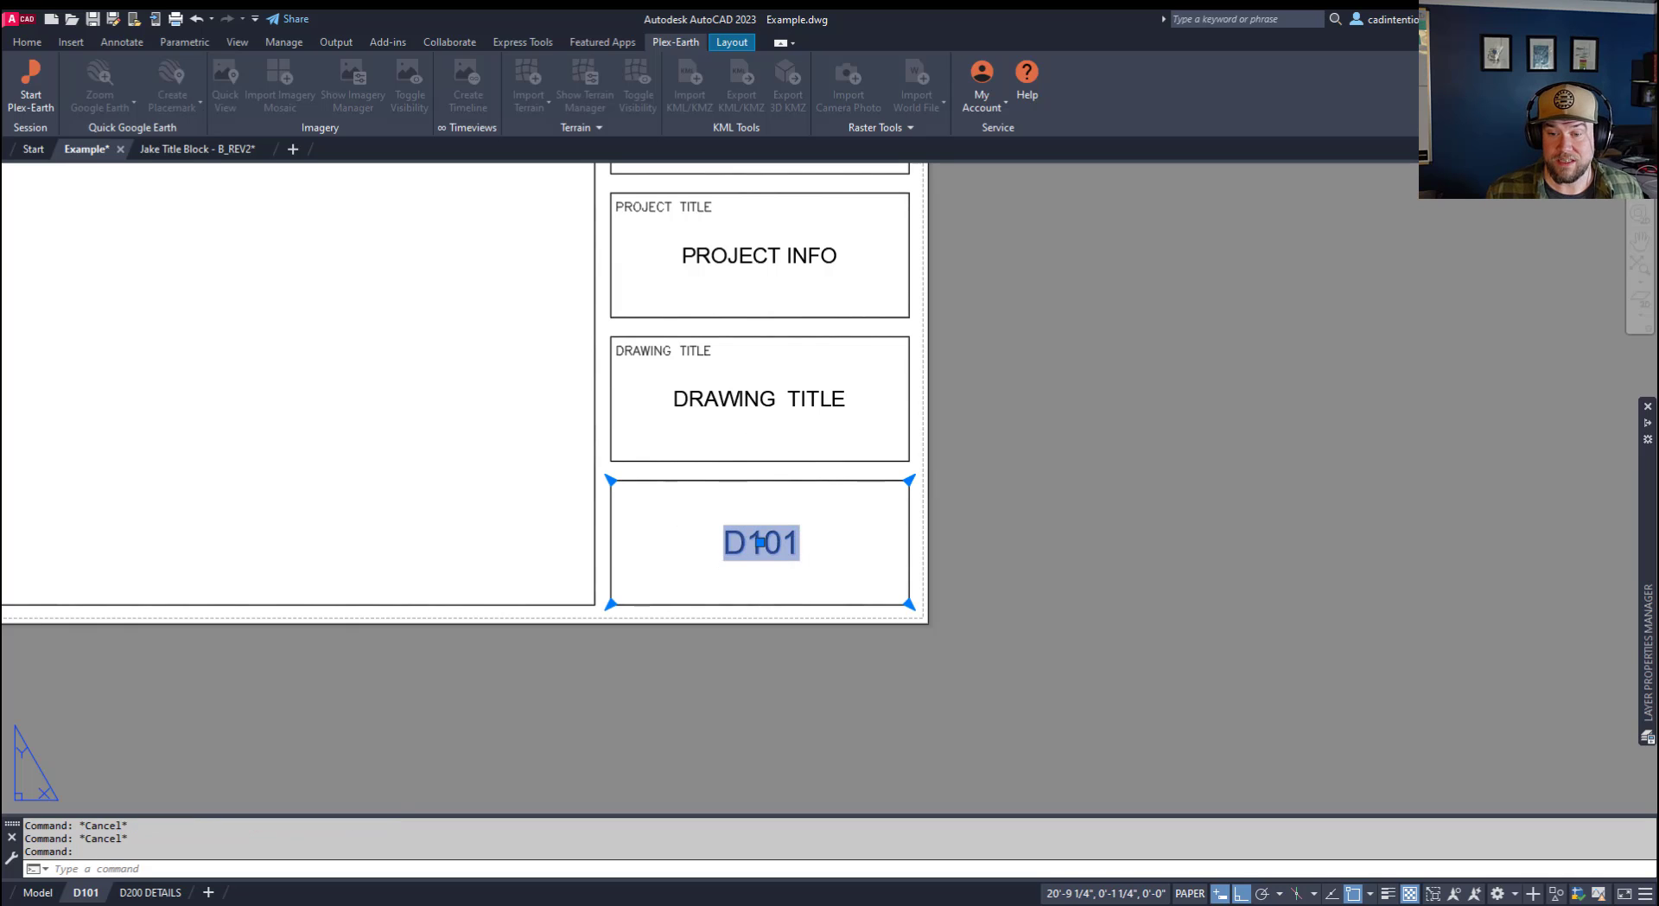
double_click(754, 544)
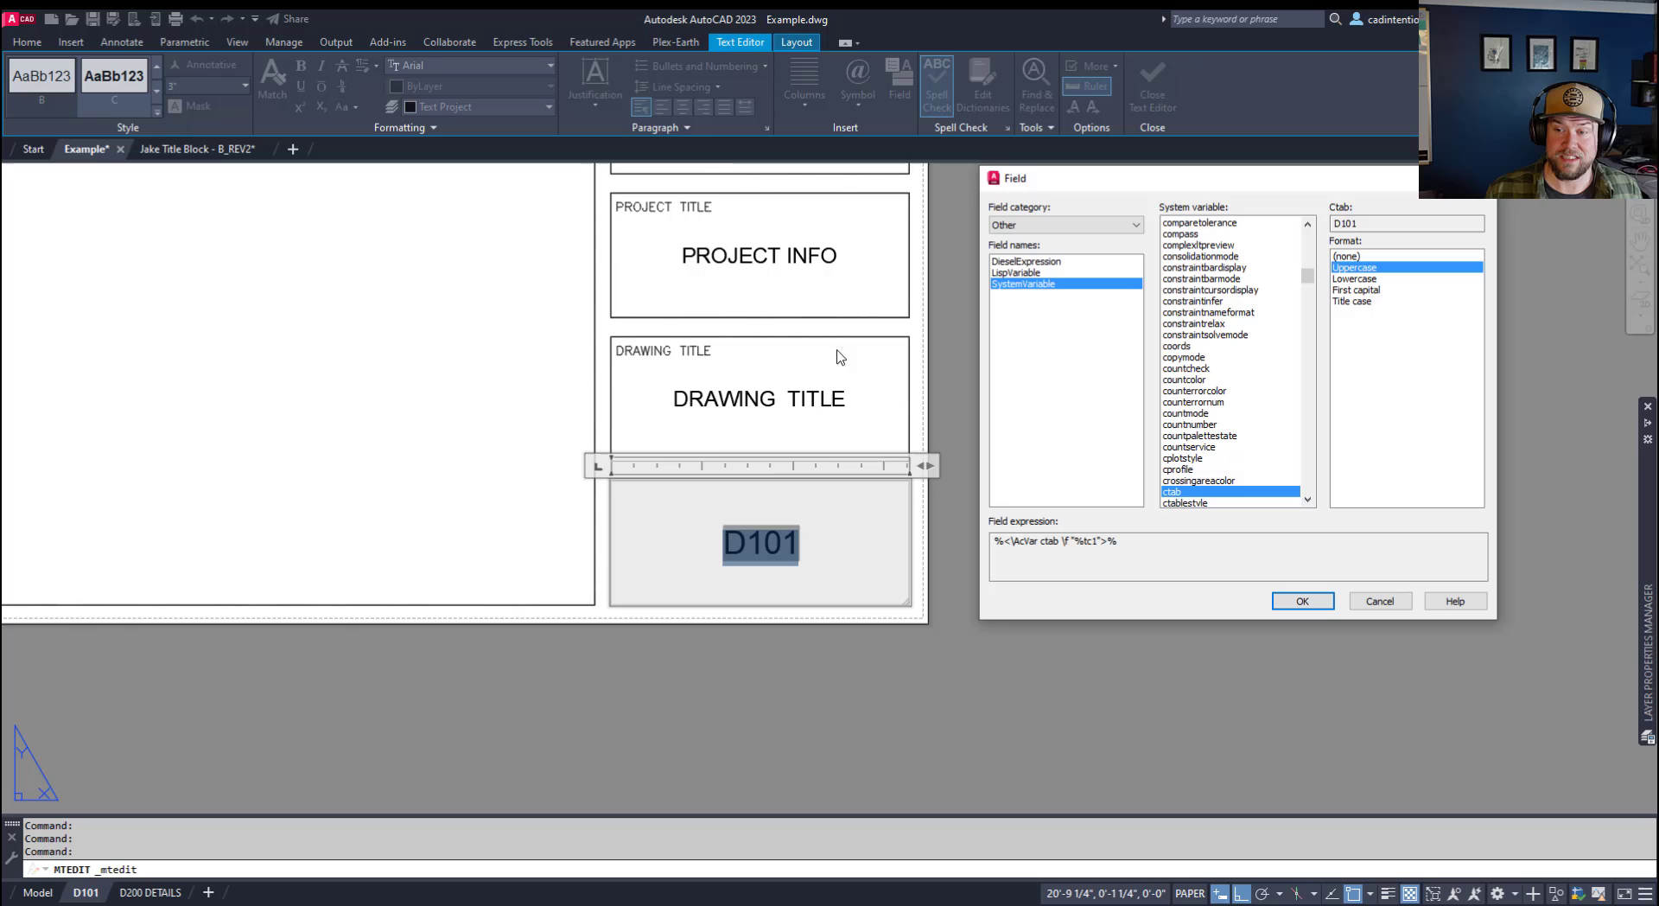
key("Escape")
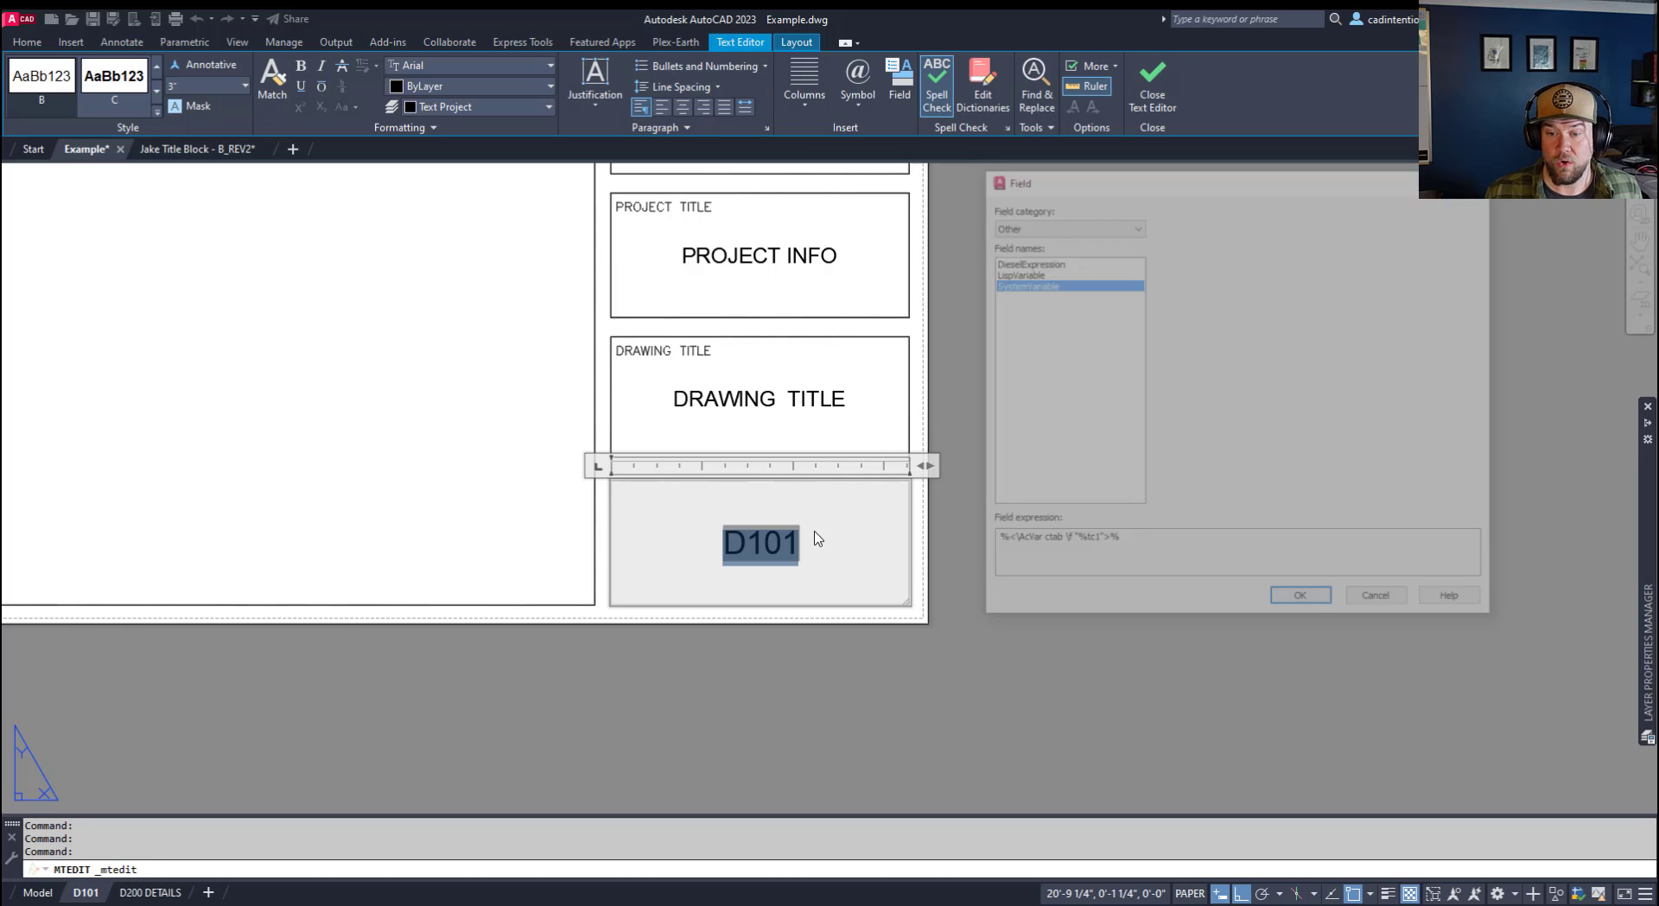
key("Delete")
right_click(761, 543)
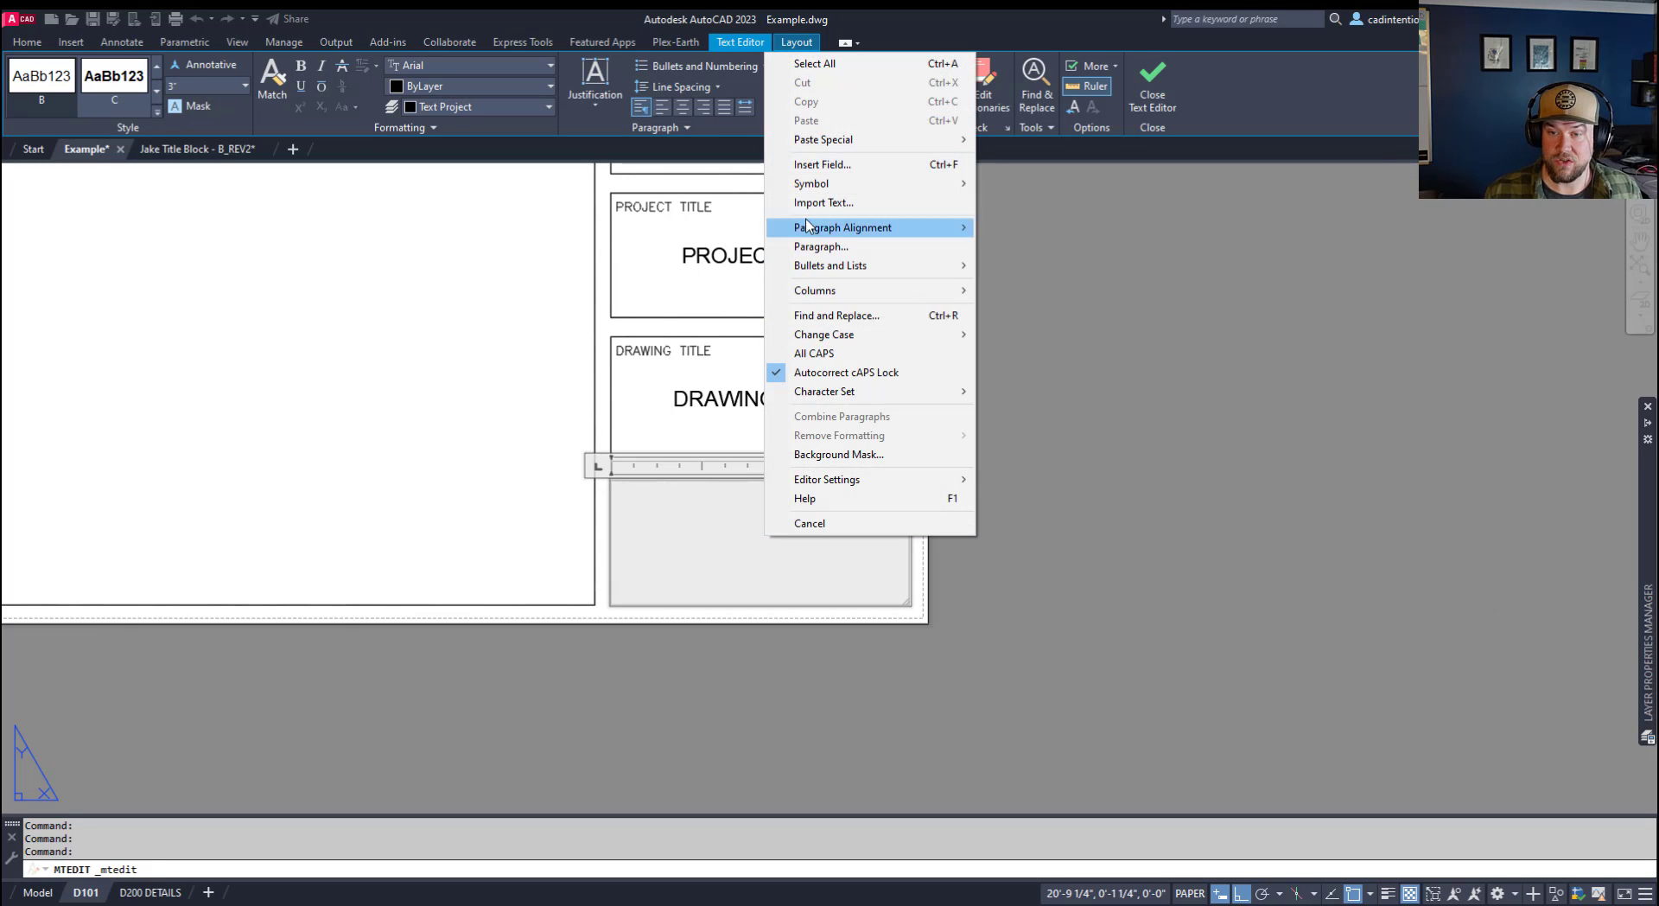
left_click(821, 165)
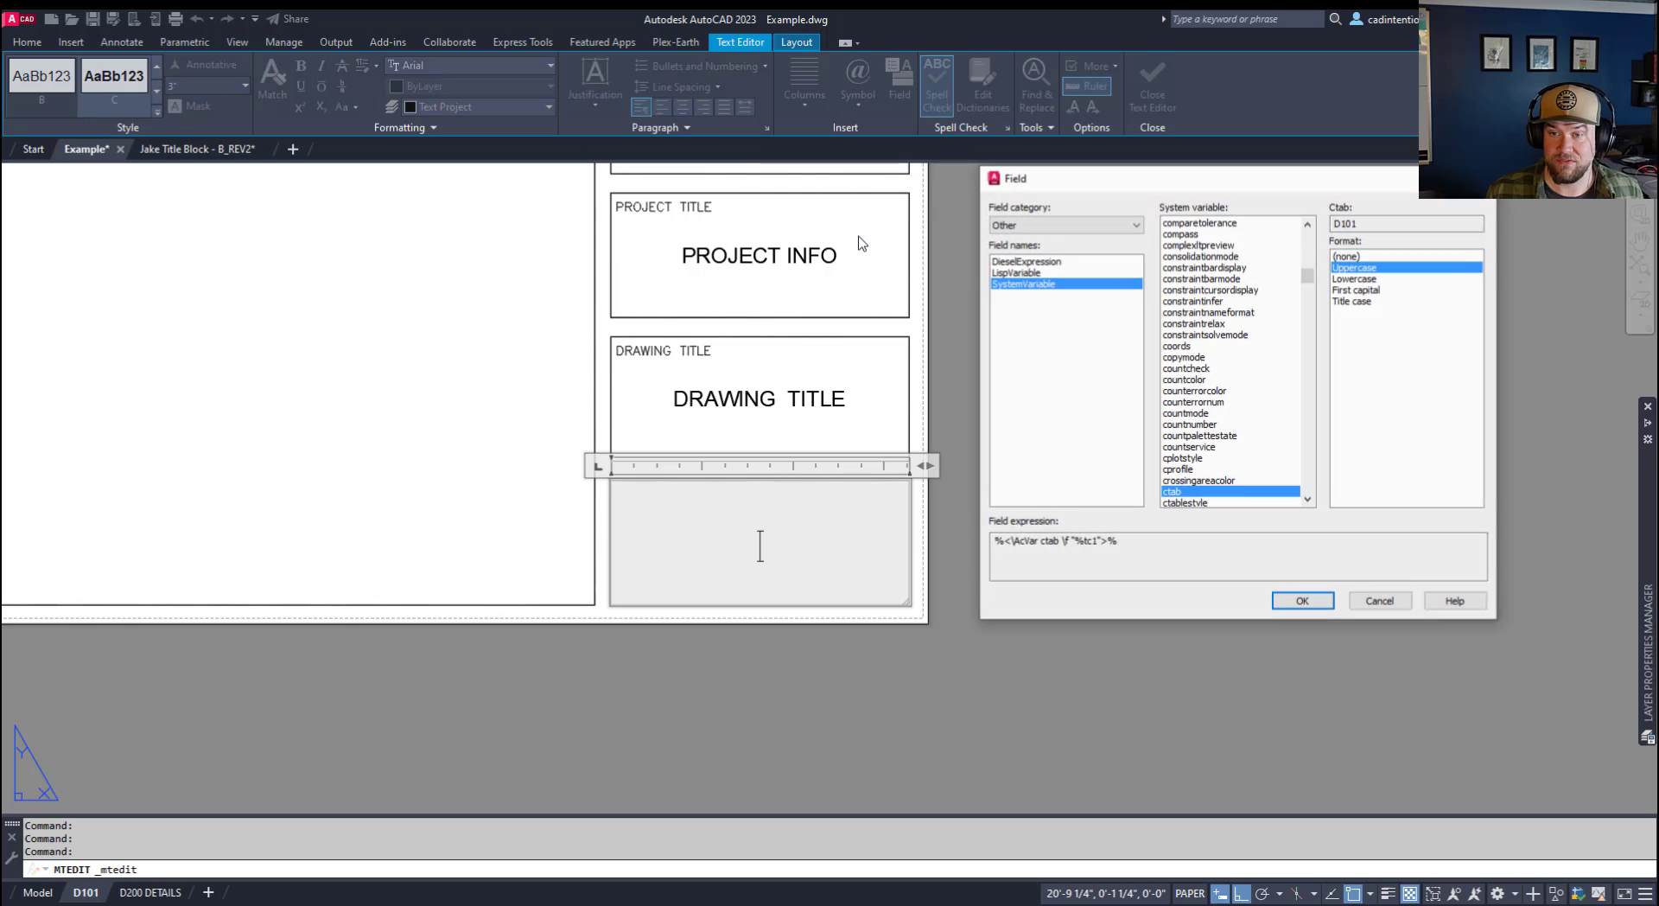
Set an Other > DieselExpression field and paste $(SUBSTR, $(GETVAR, CTAB), 2,5) as its expression.
left_click(1059, 227)
left_click(1002, 299)
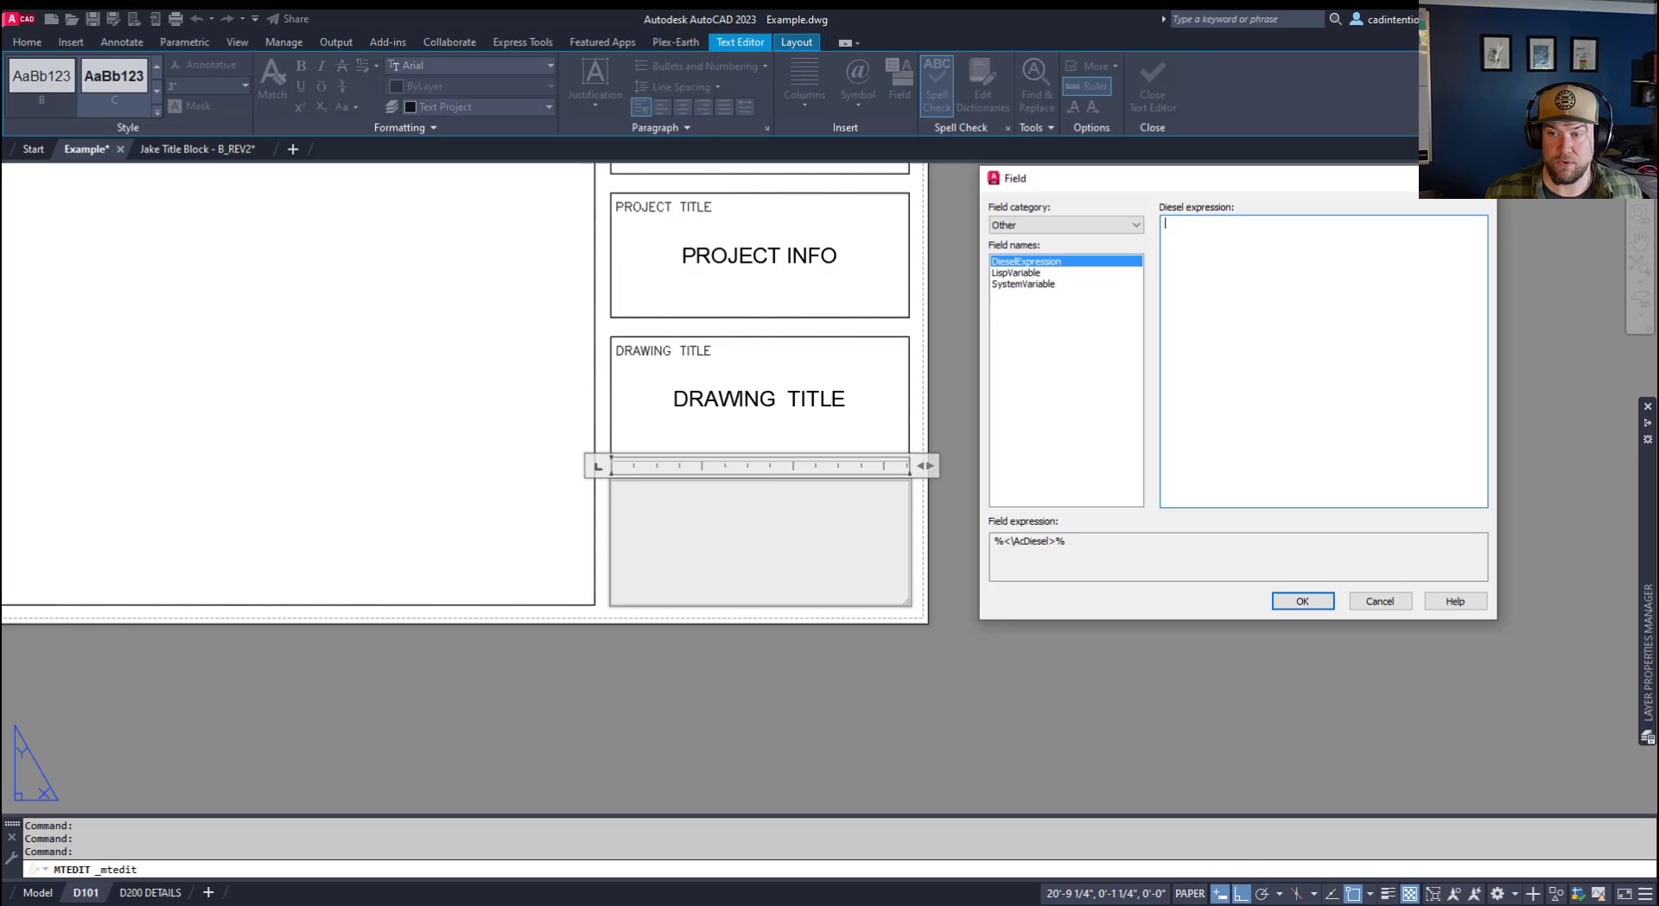
mouse_move(1242, 183)
left_mouse_down()
mouse_move(1229, 166)
mouse_move(436, 28)
mouse_move(289, 84)
mouse_move(318, 109)
left_mouse_up()
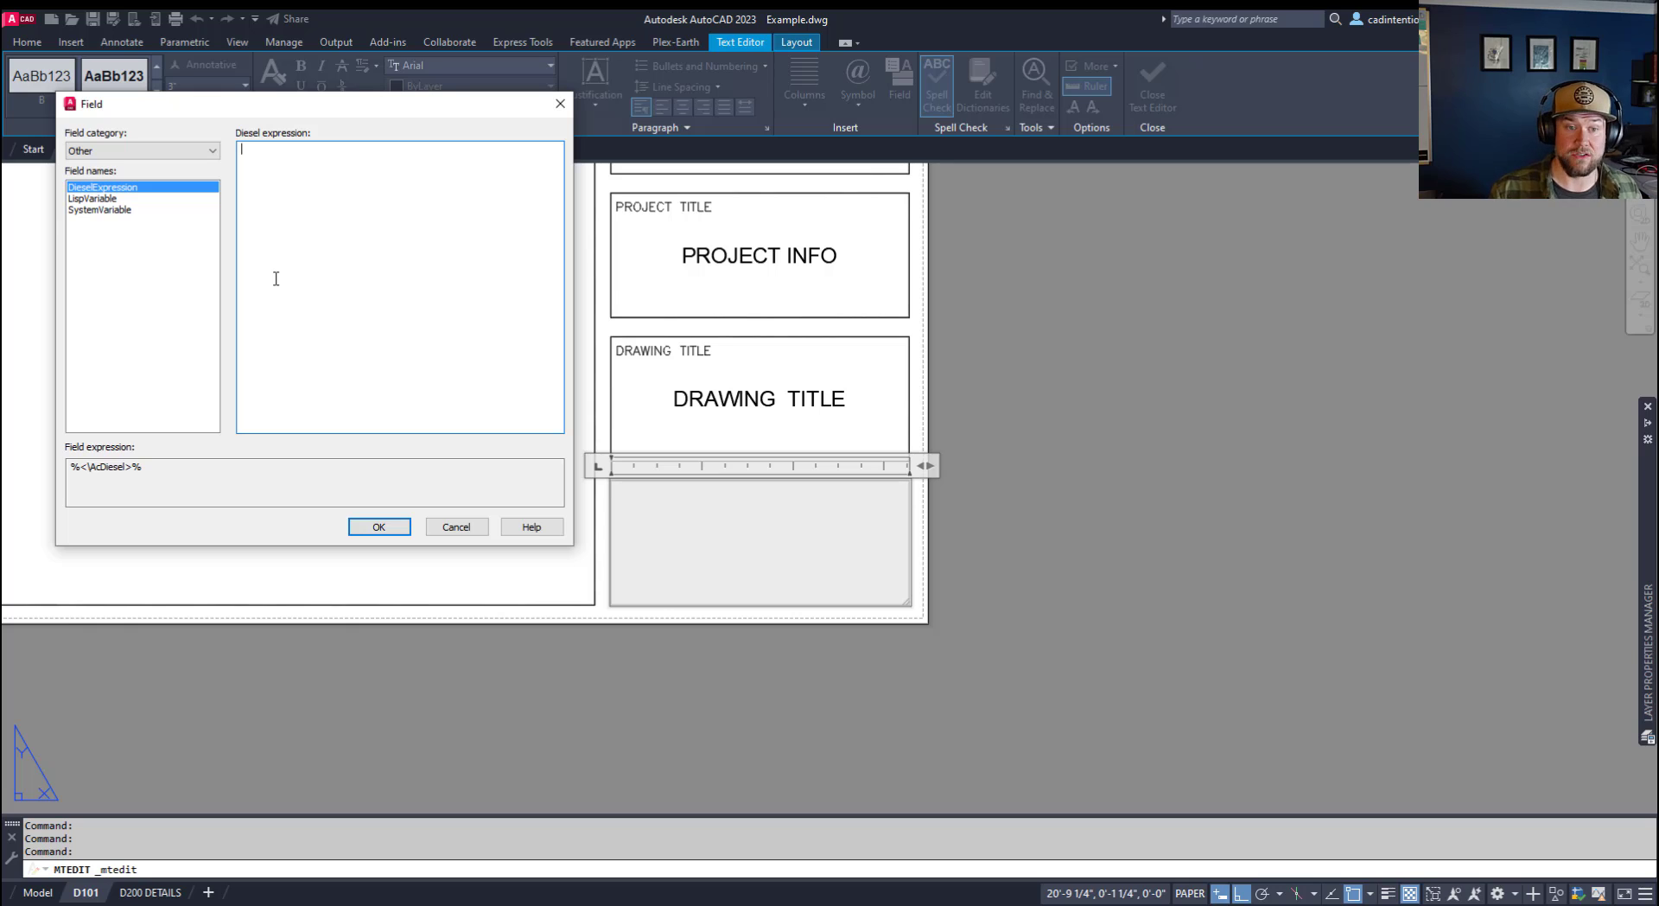
left_click(108, 198)
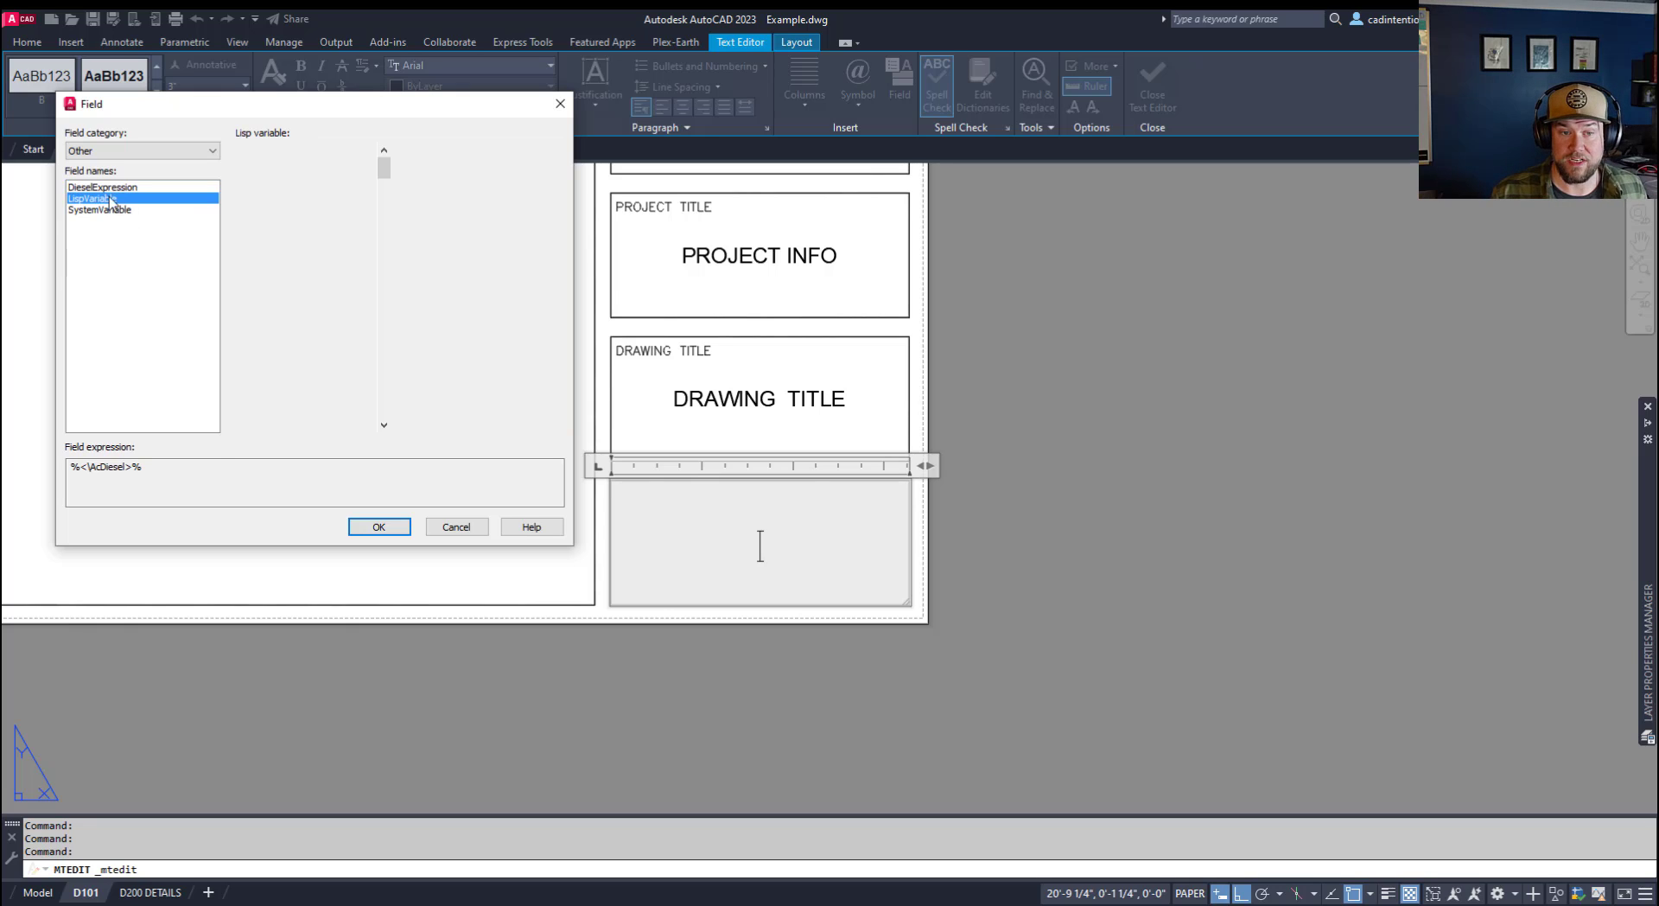
left_click(118, 186)
left_click(311, 248)
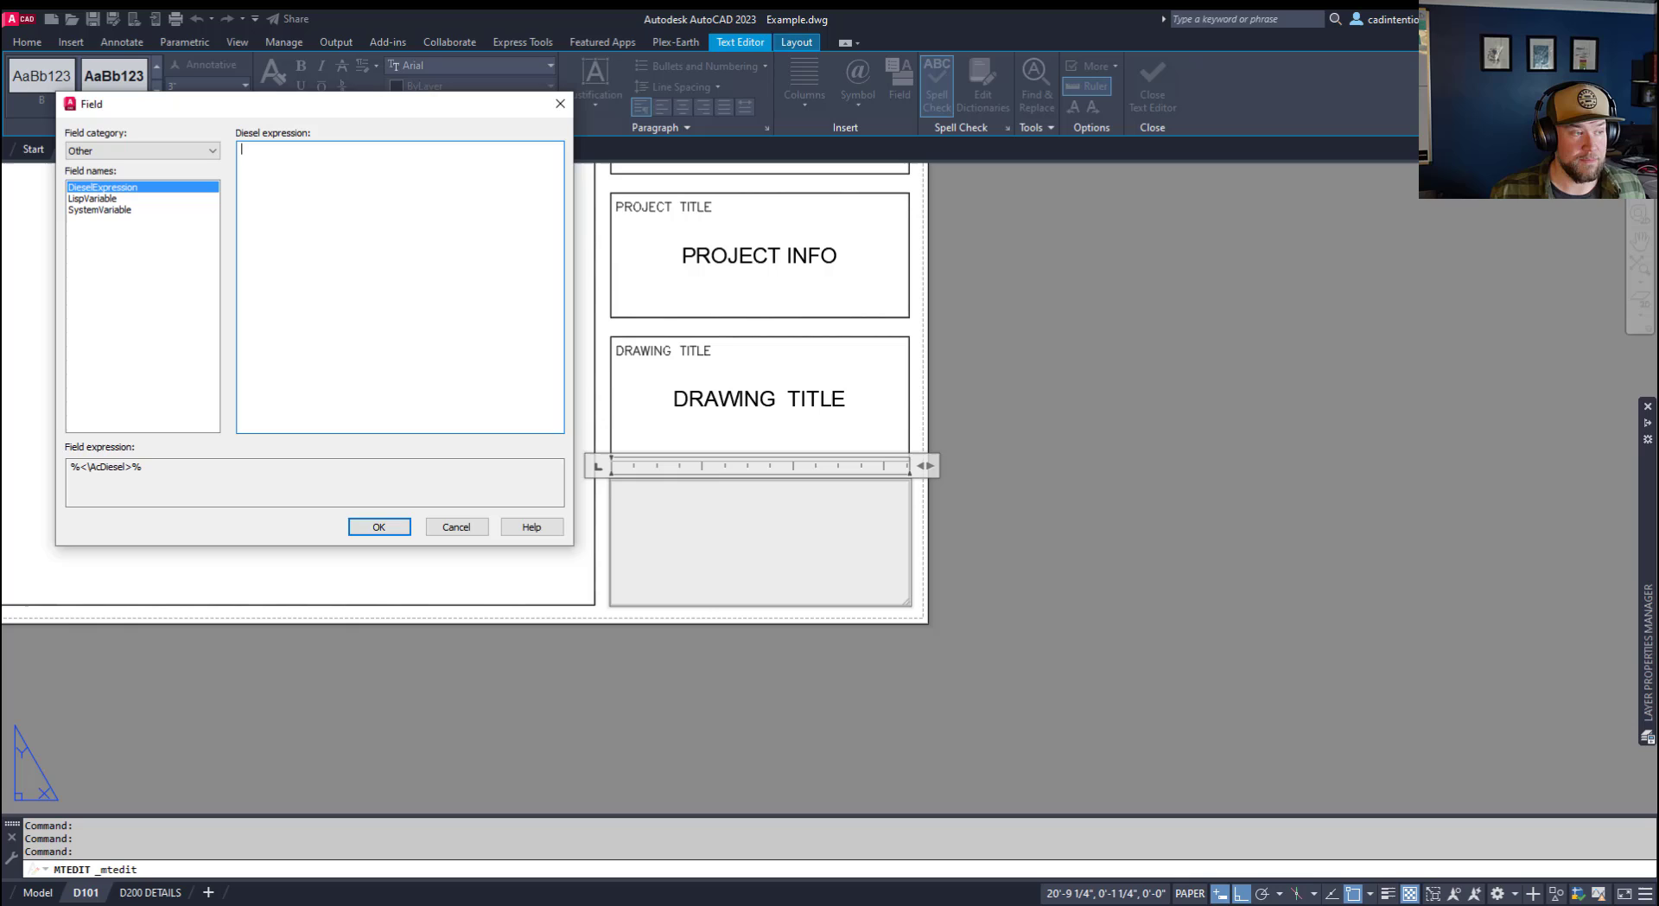
key("alt+Tab")
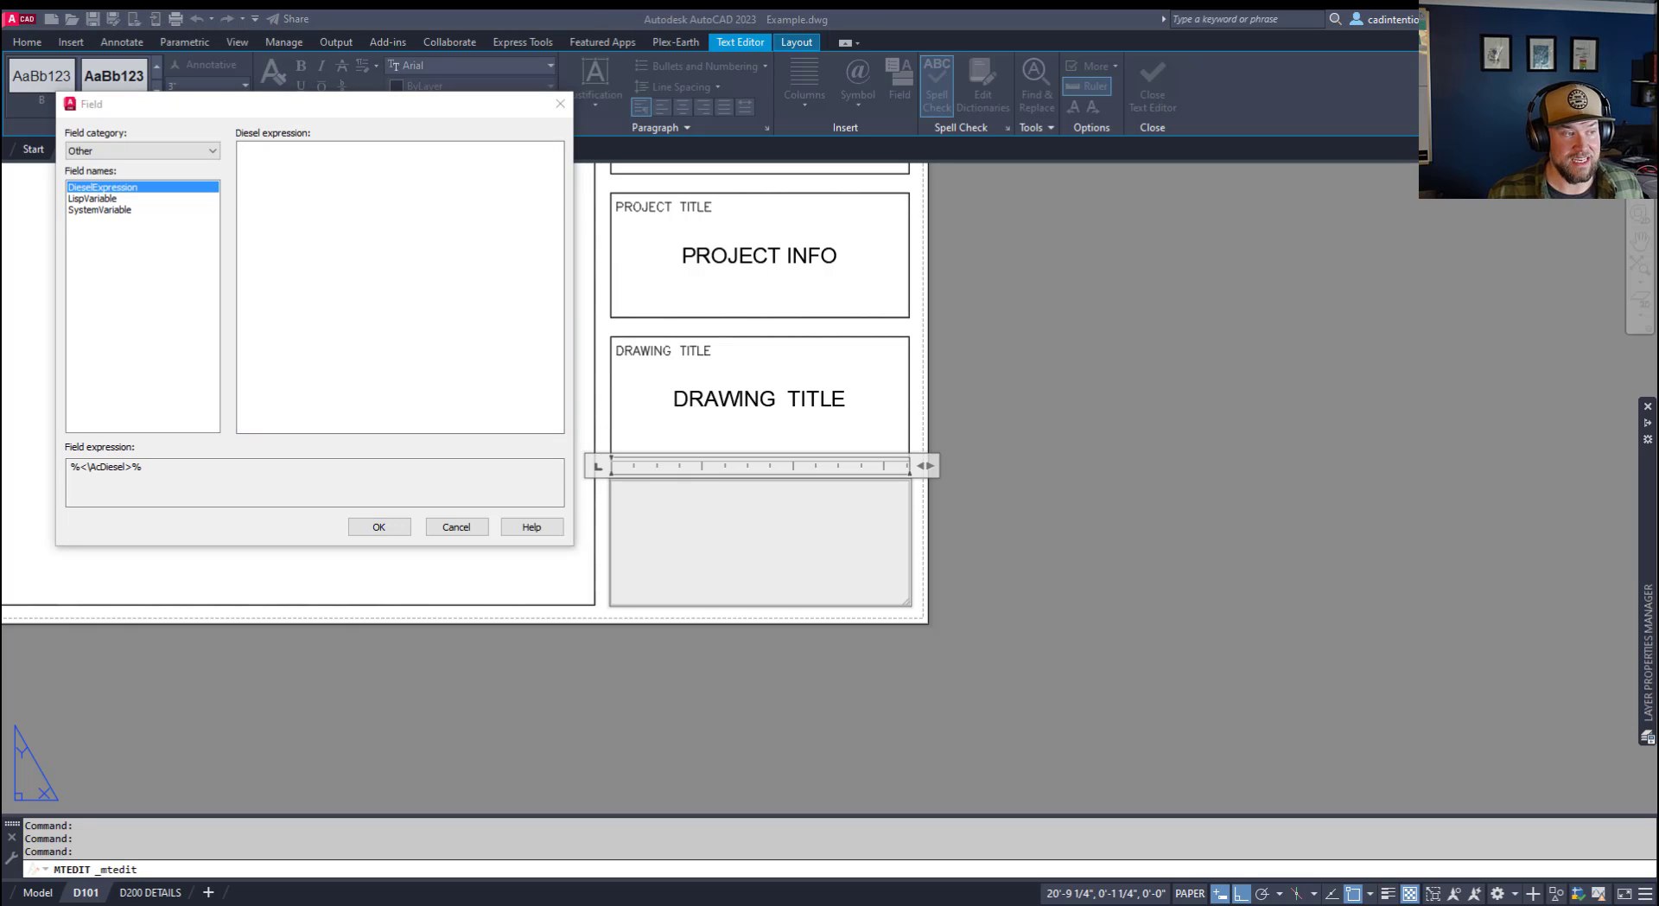
left_click(273, 247)
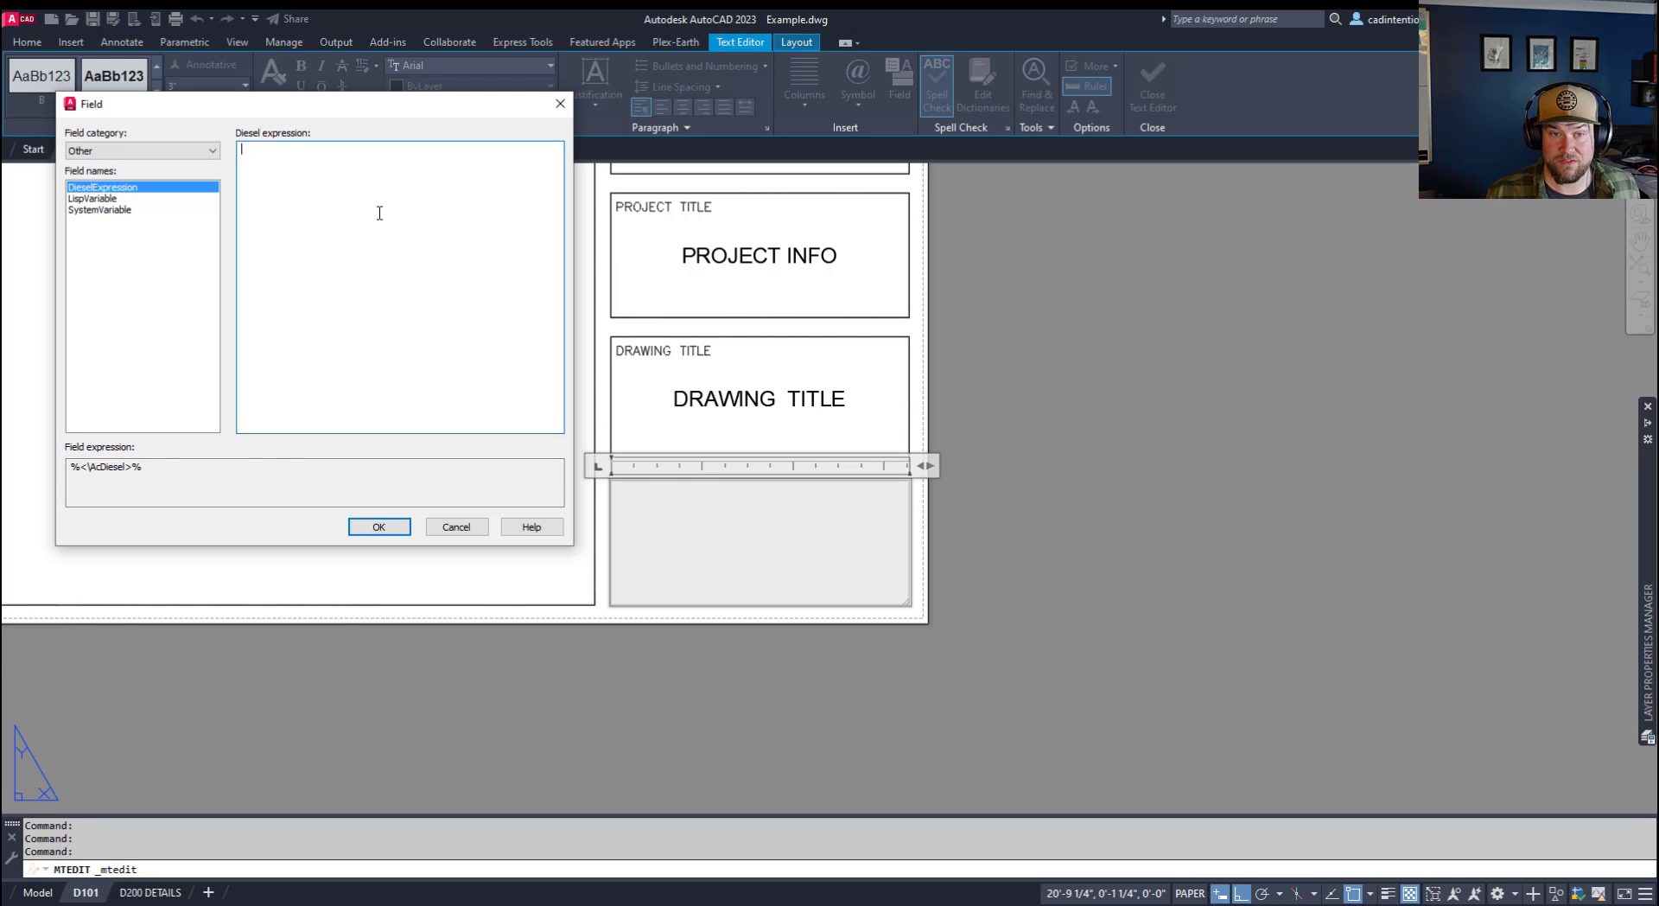
type("$(SUBSTR, $(GETVAR, CTAB), 2,5)")
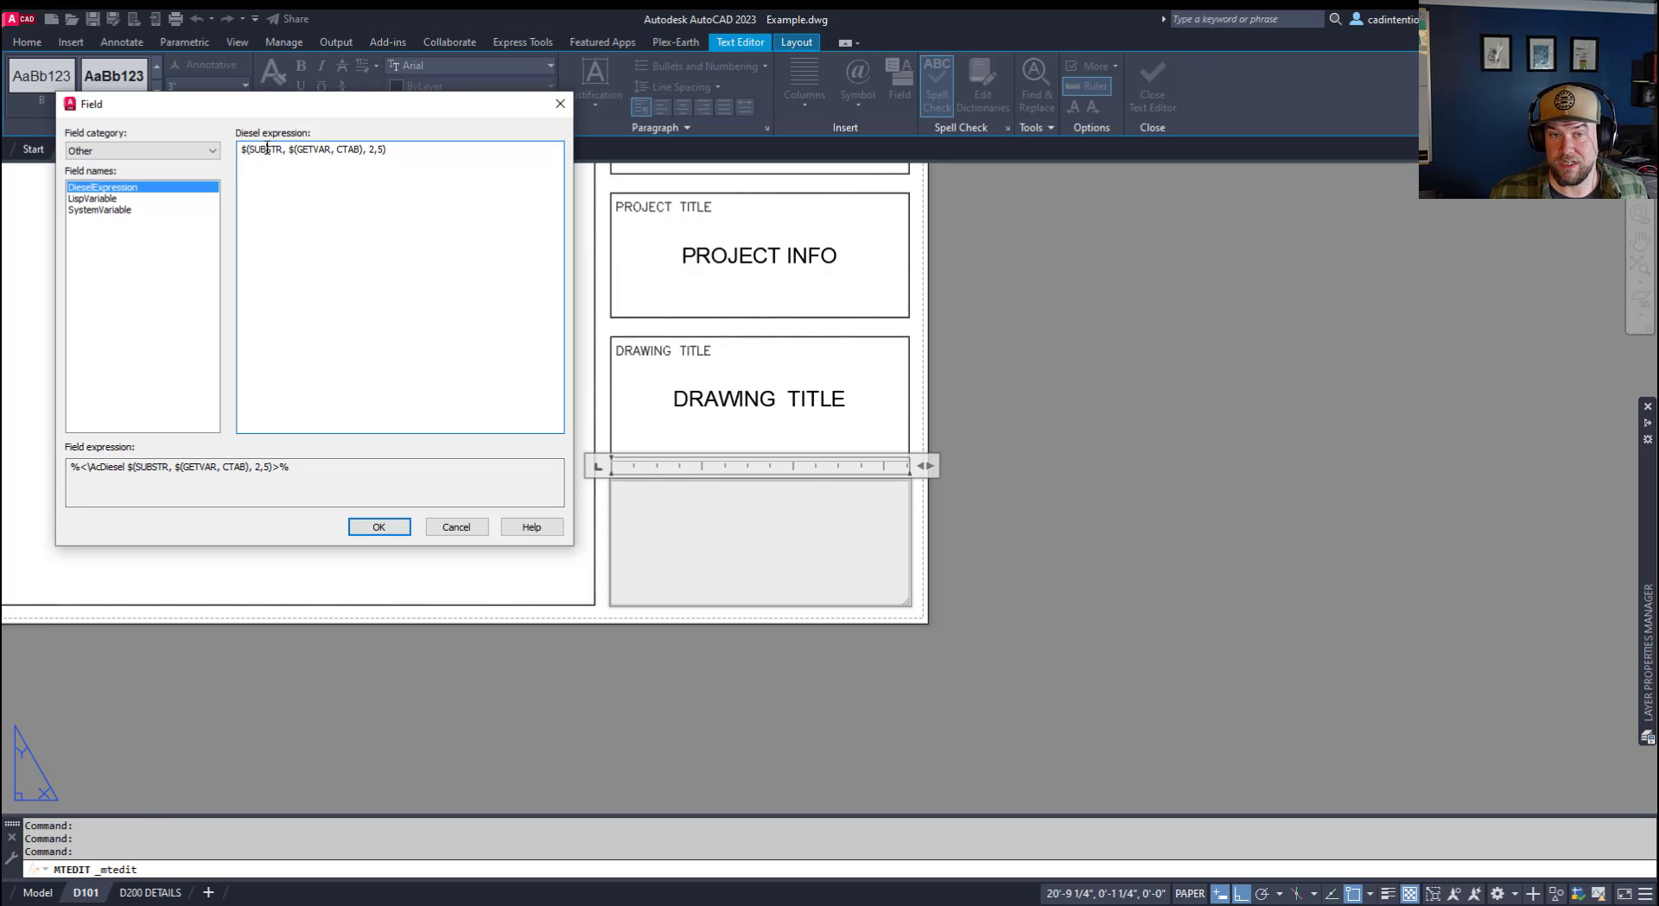
left_click_drag(267, 149, 290, 154)
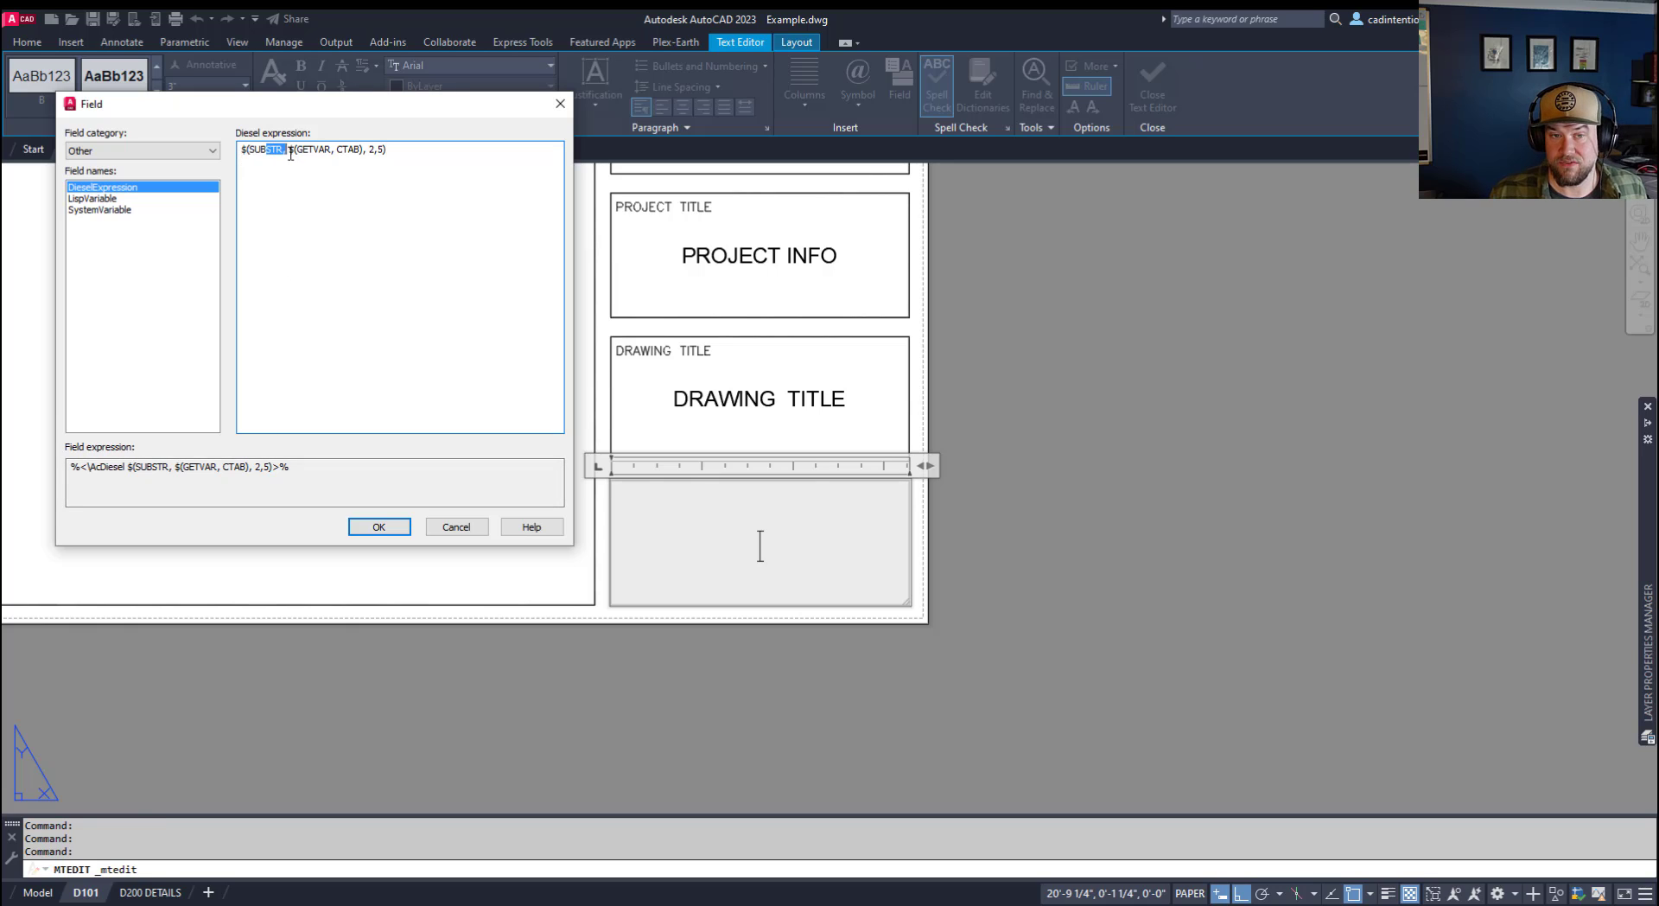
left_click(370, 148)
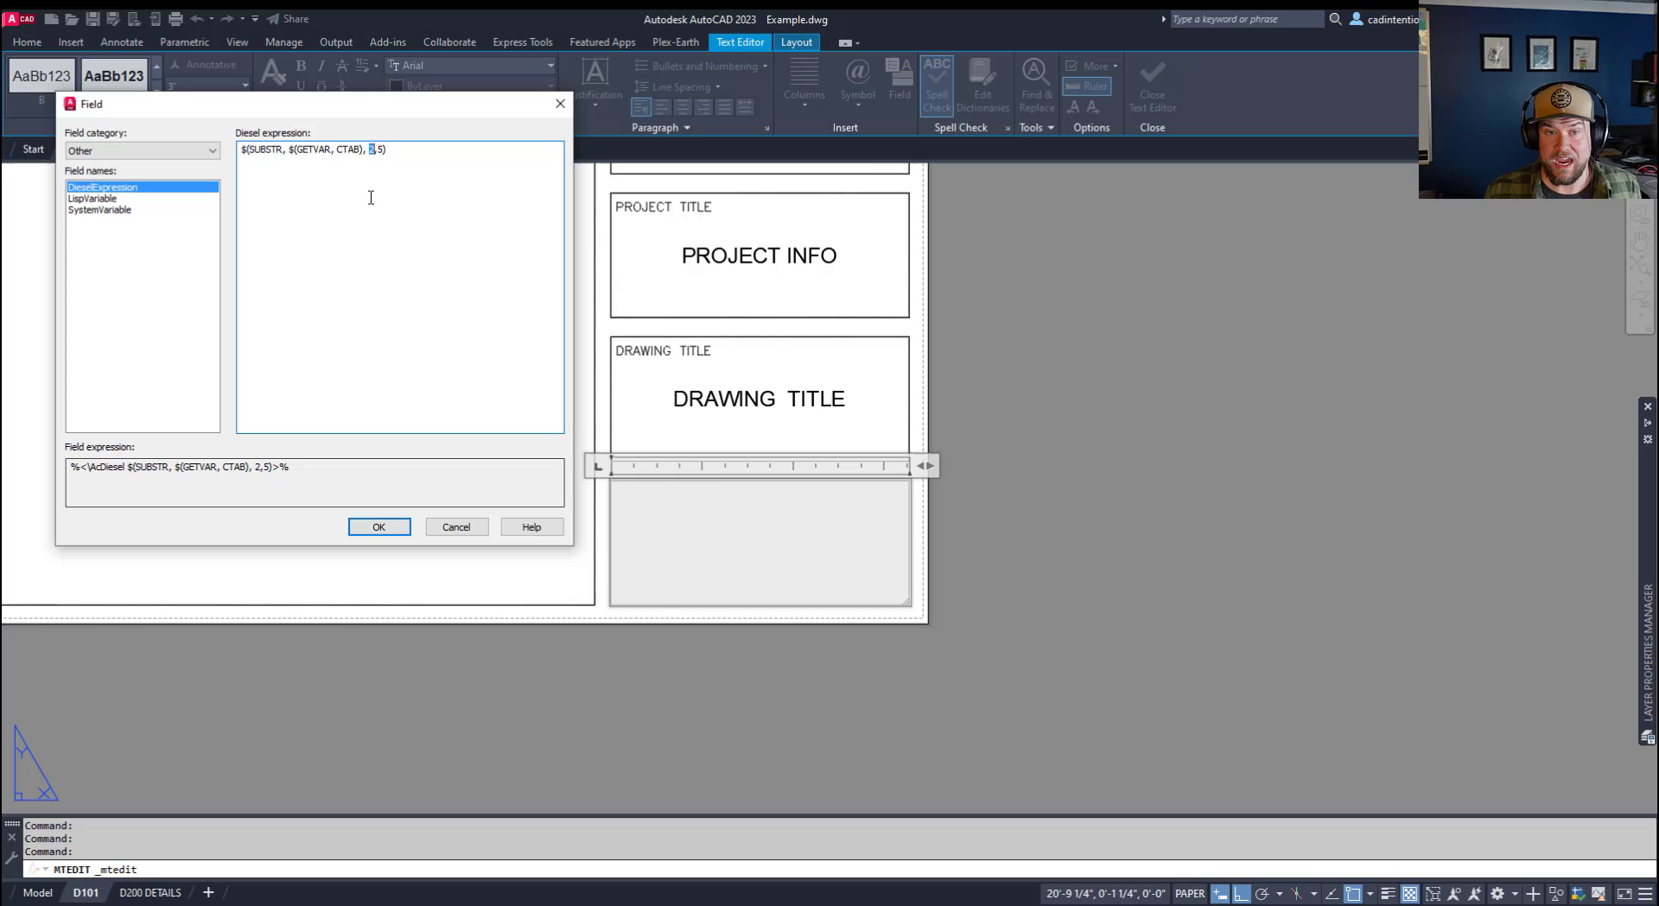
left_click(379, 160)
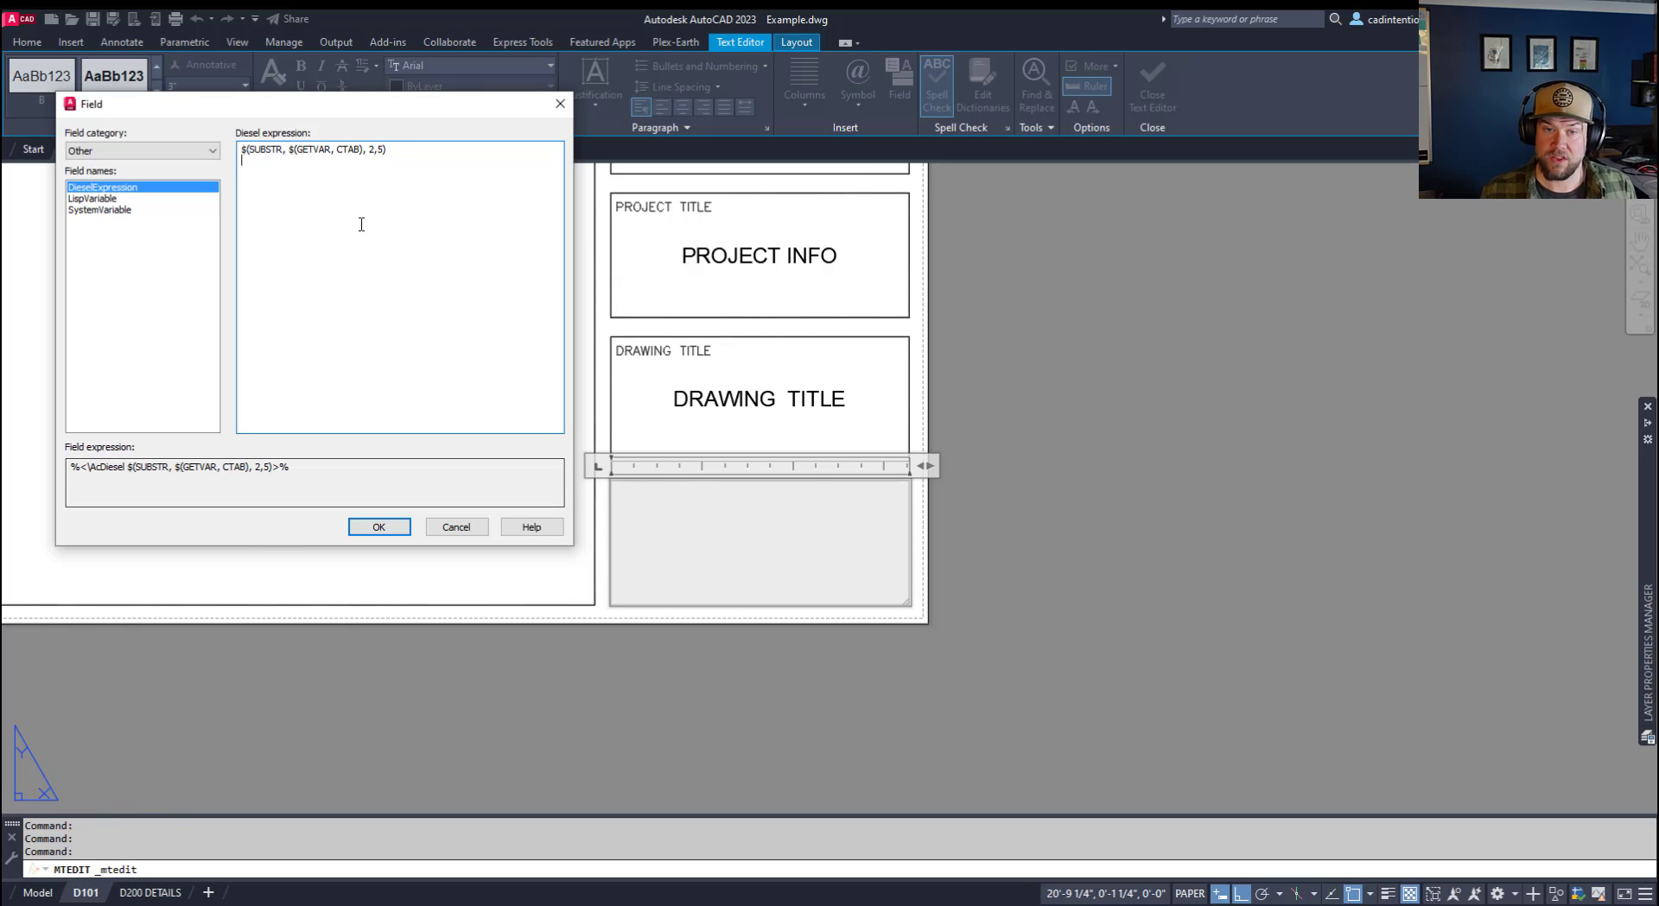
left_click_drag(379, 149, 387, 149)
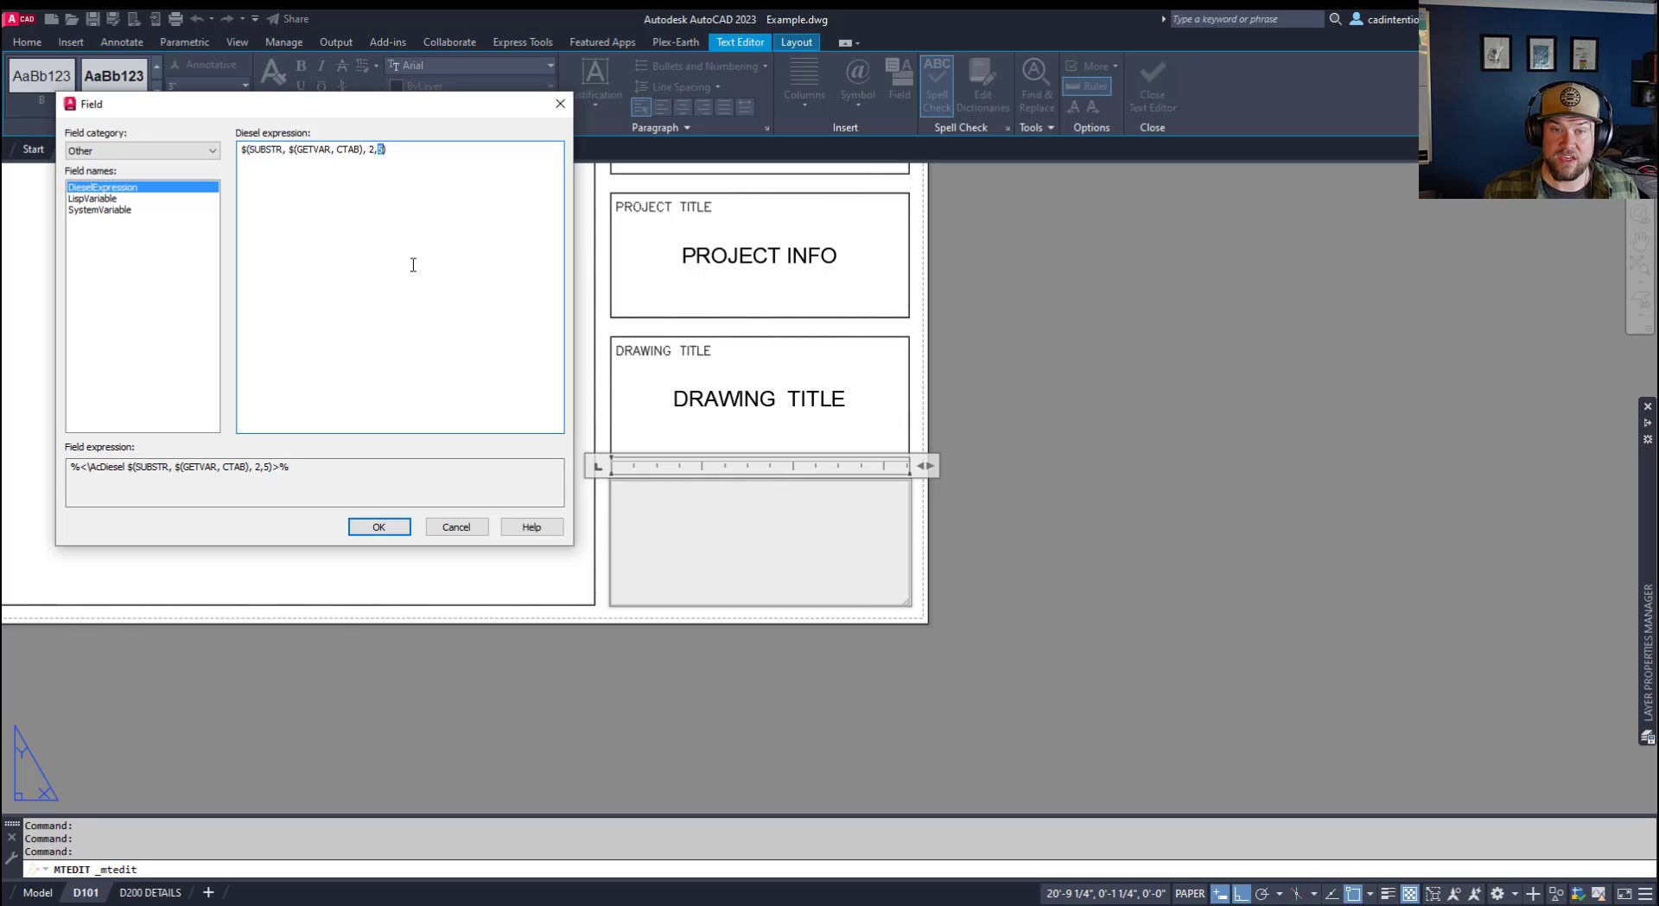
double_click(371, 148)
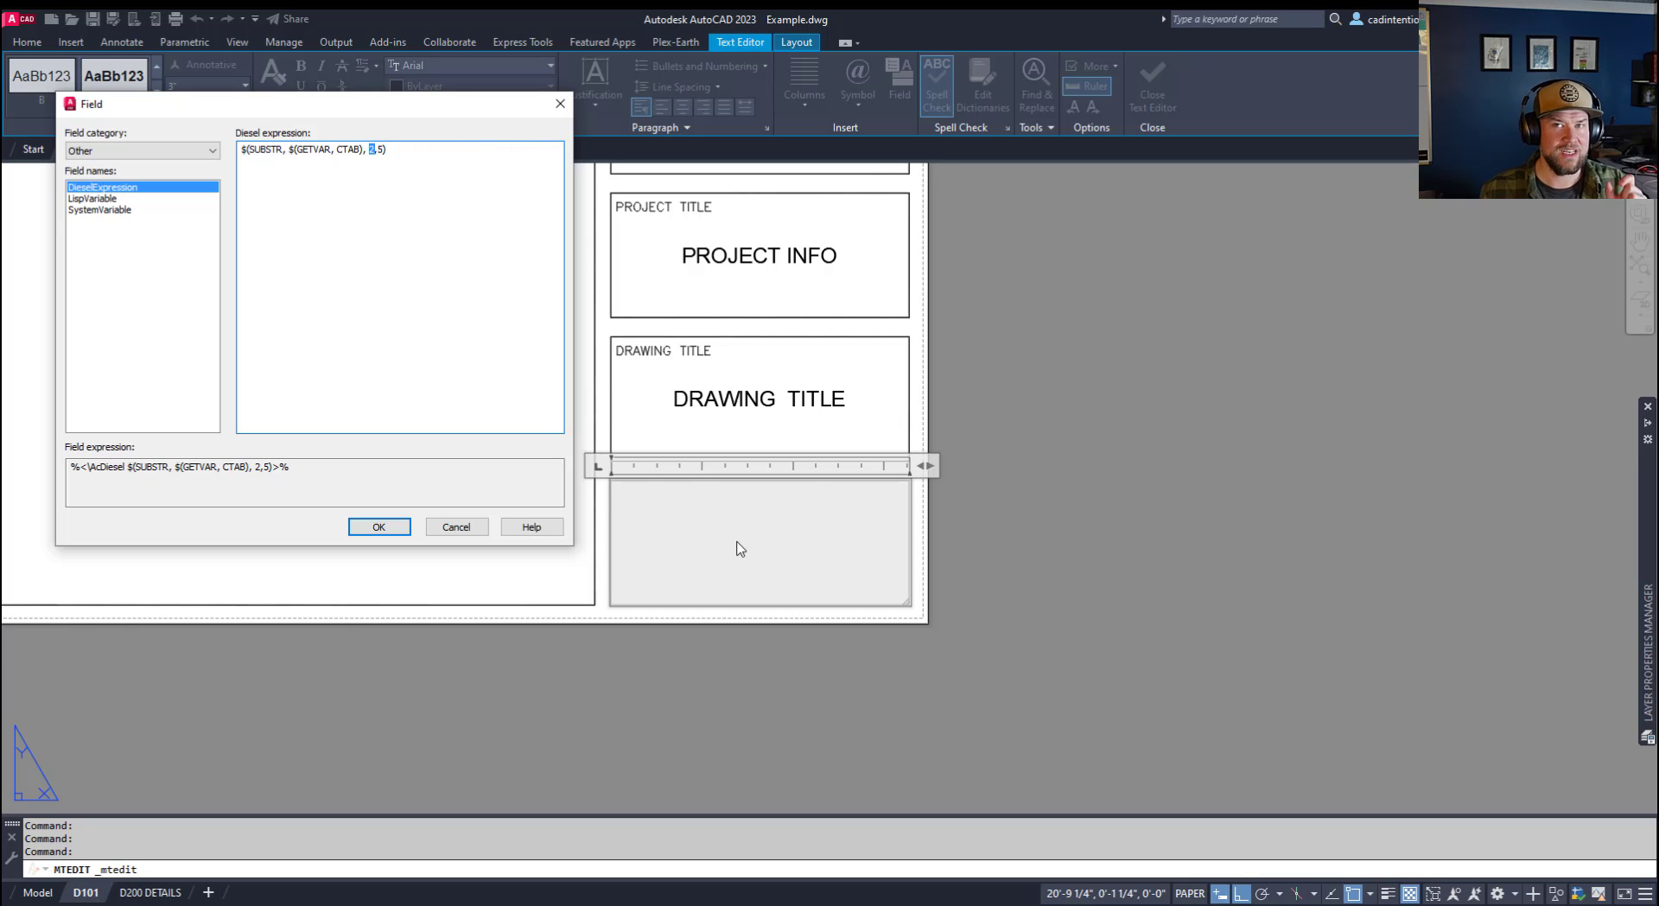
left_click(407, 253)
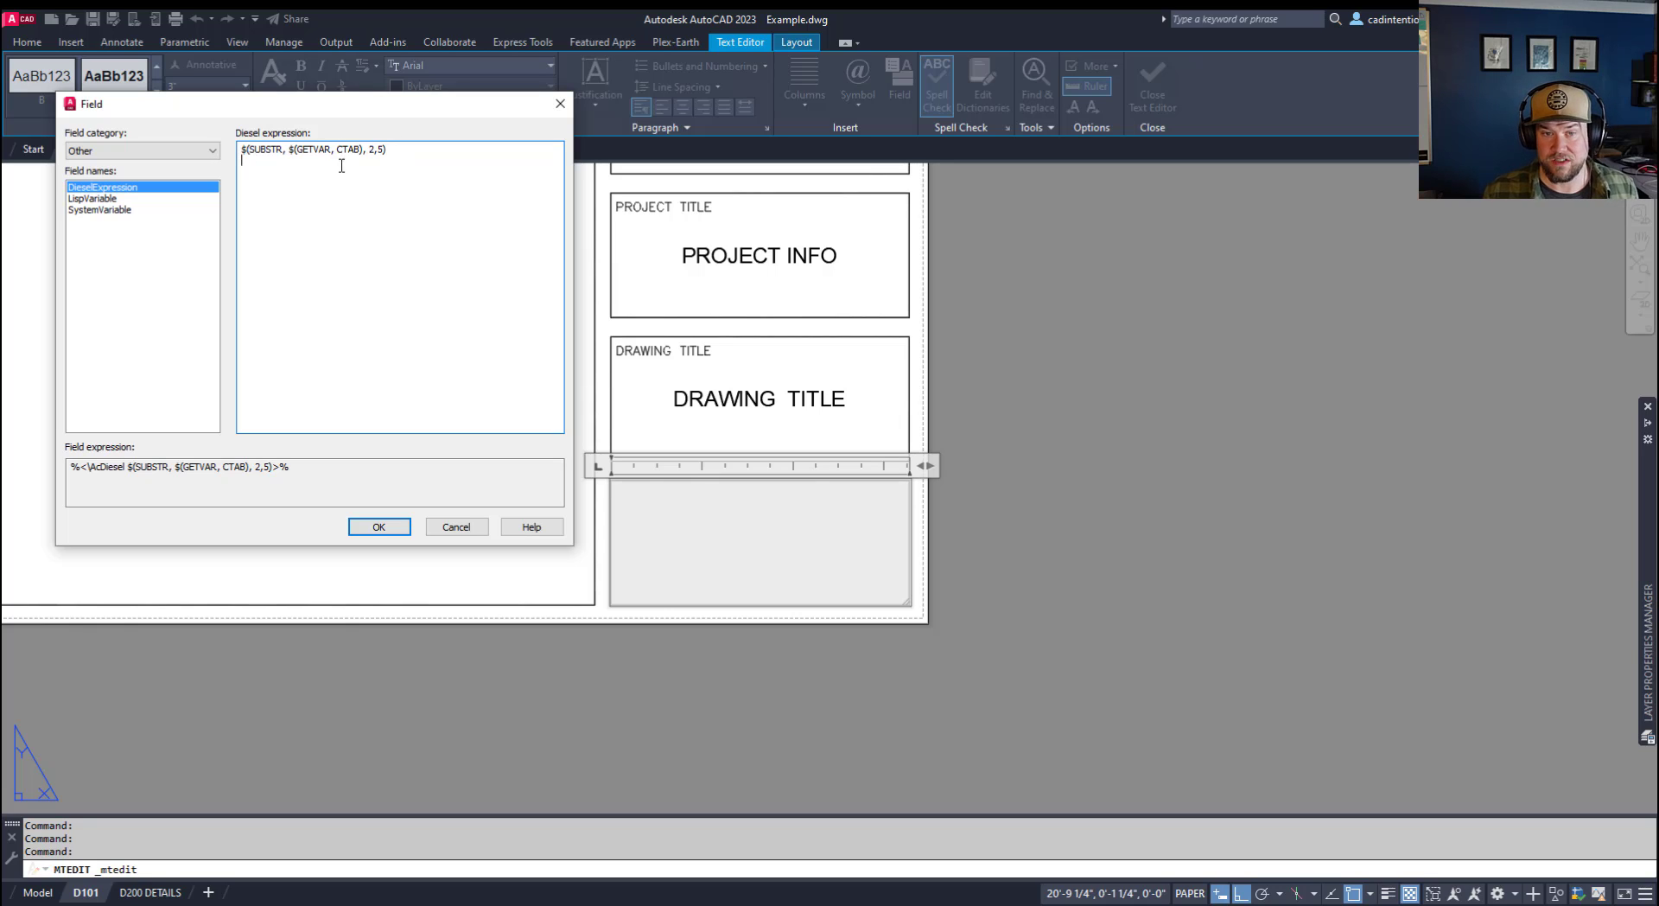
double_click(372, 150)
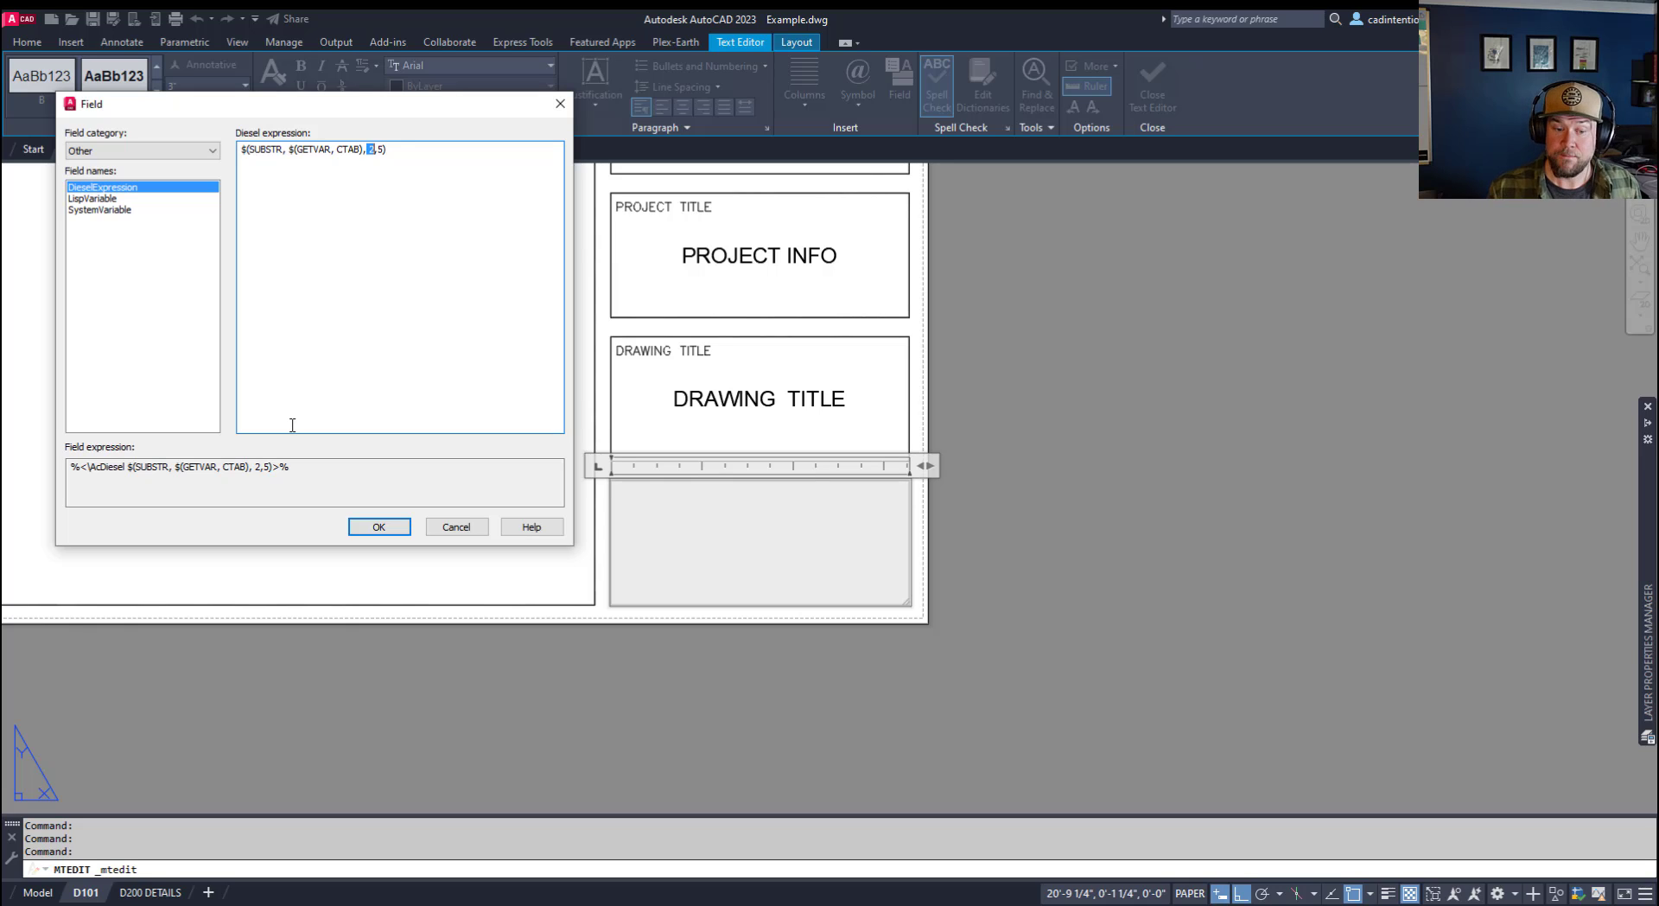
double_click(381, 148)
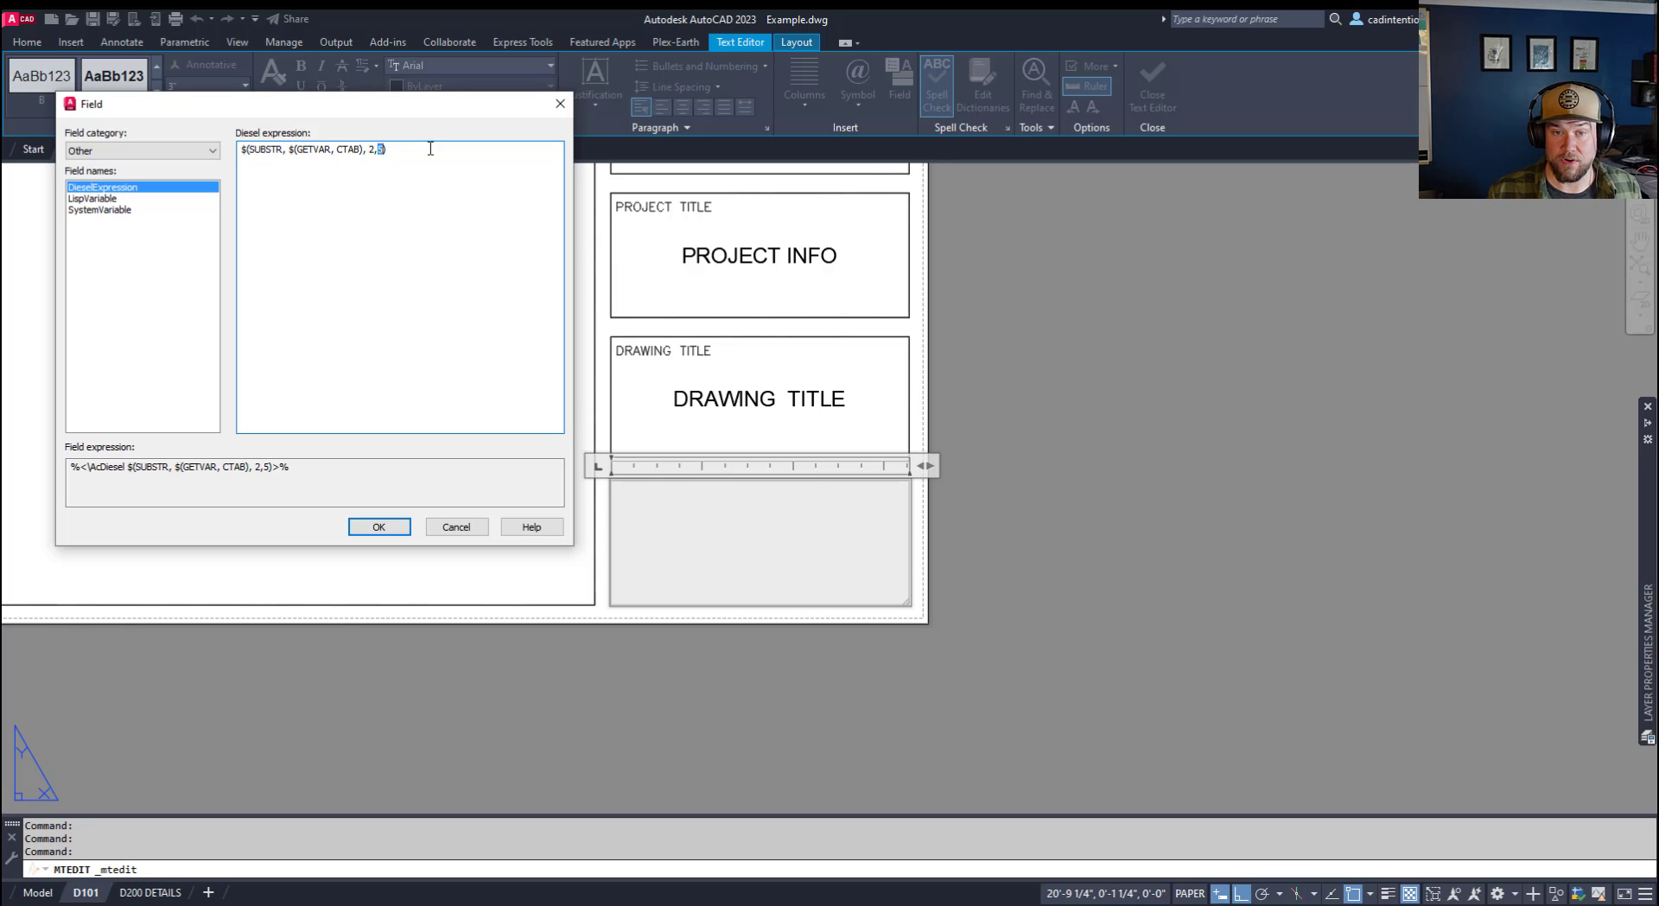
type("4")
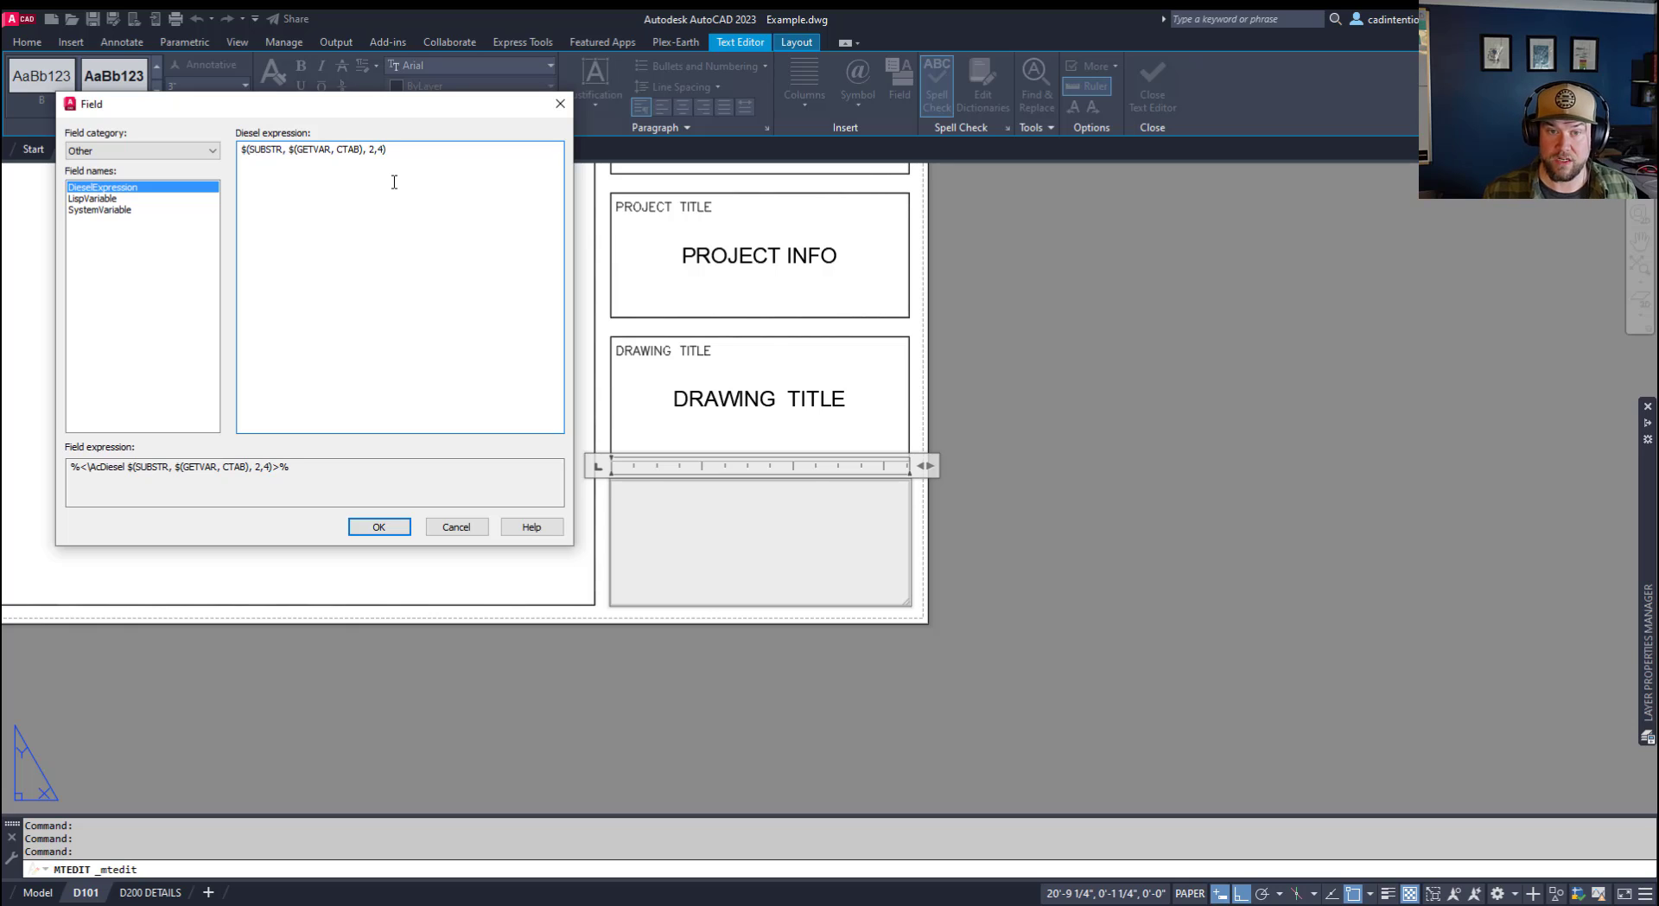
key("BackSpace")
type("5")
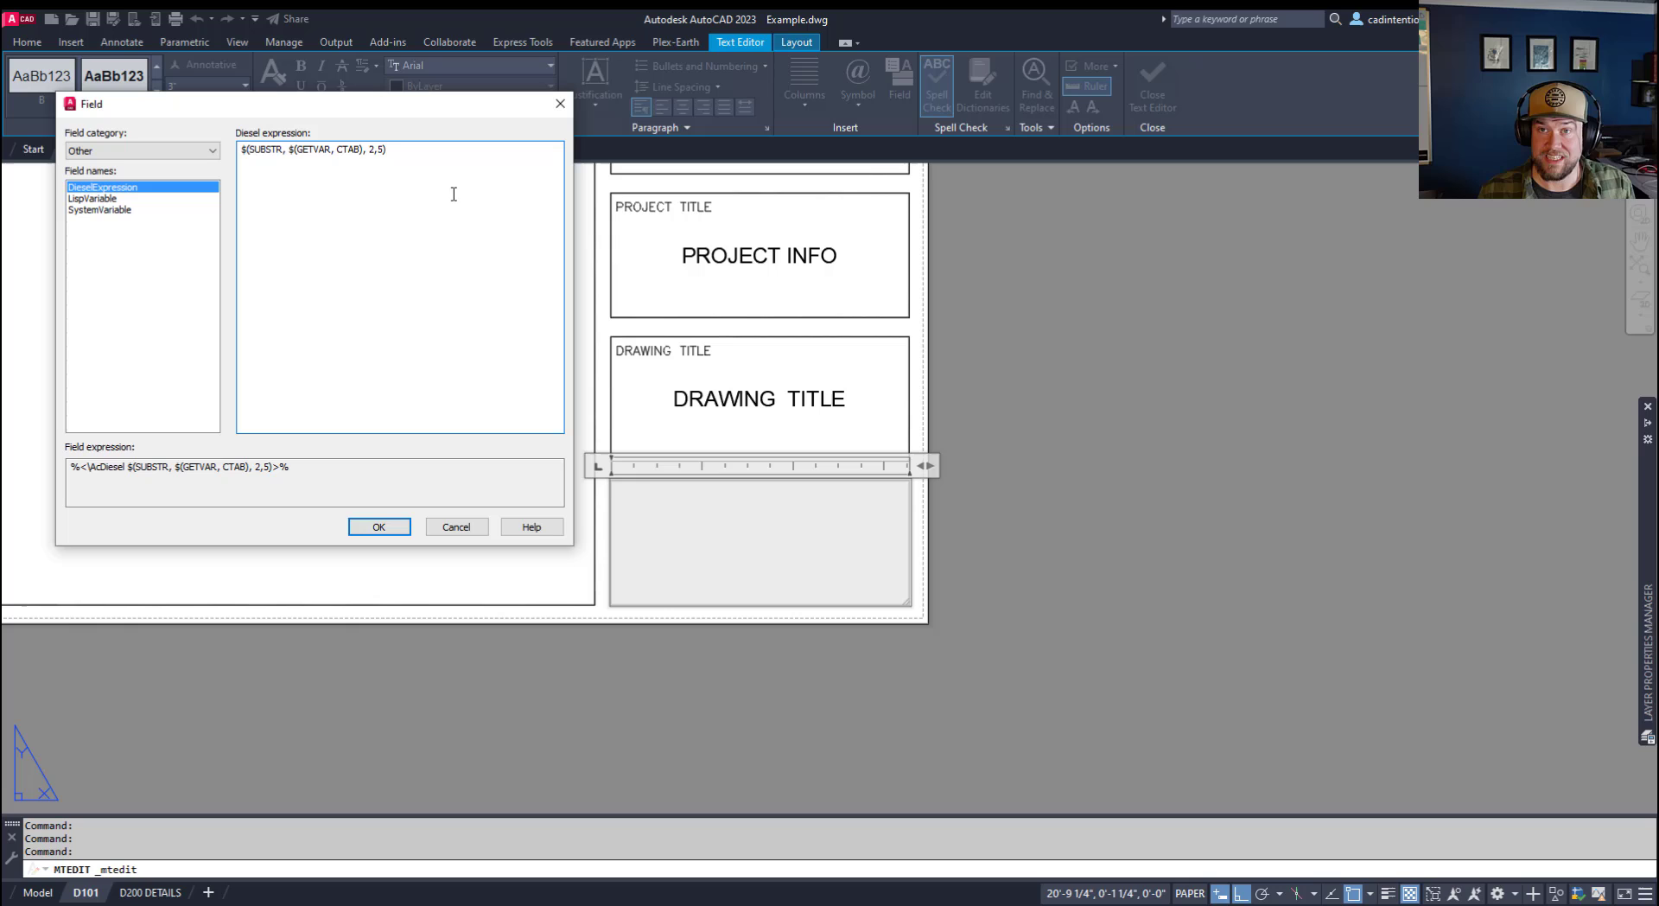
Insert the Diesel field into the sheet number box and close the text editor.
left_click_drag(418, 151, 243, 155)
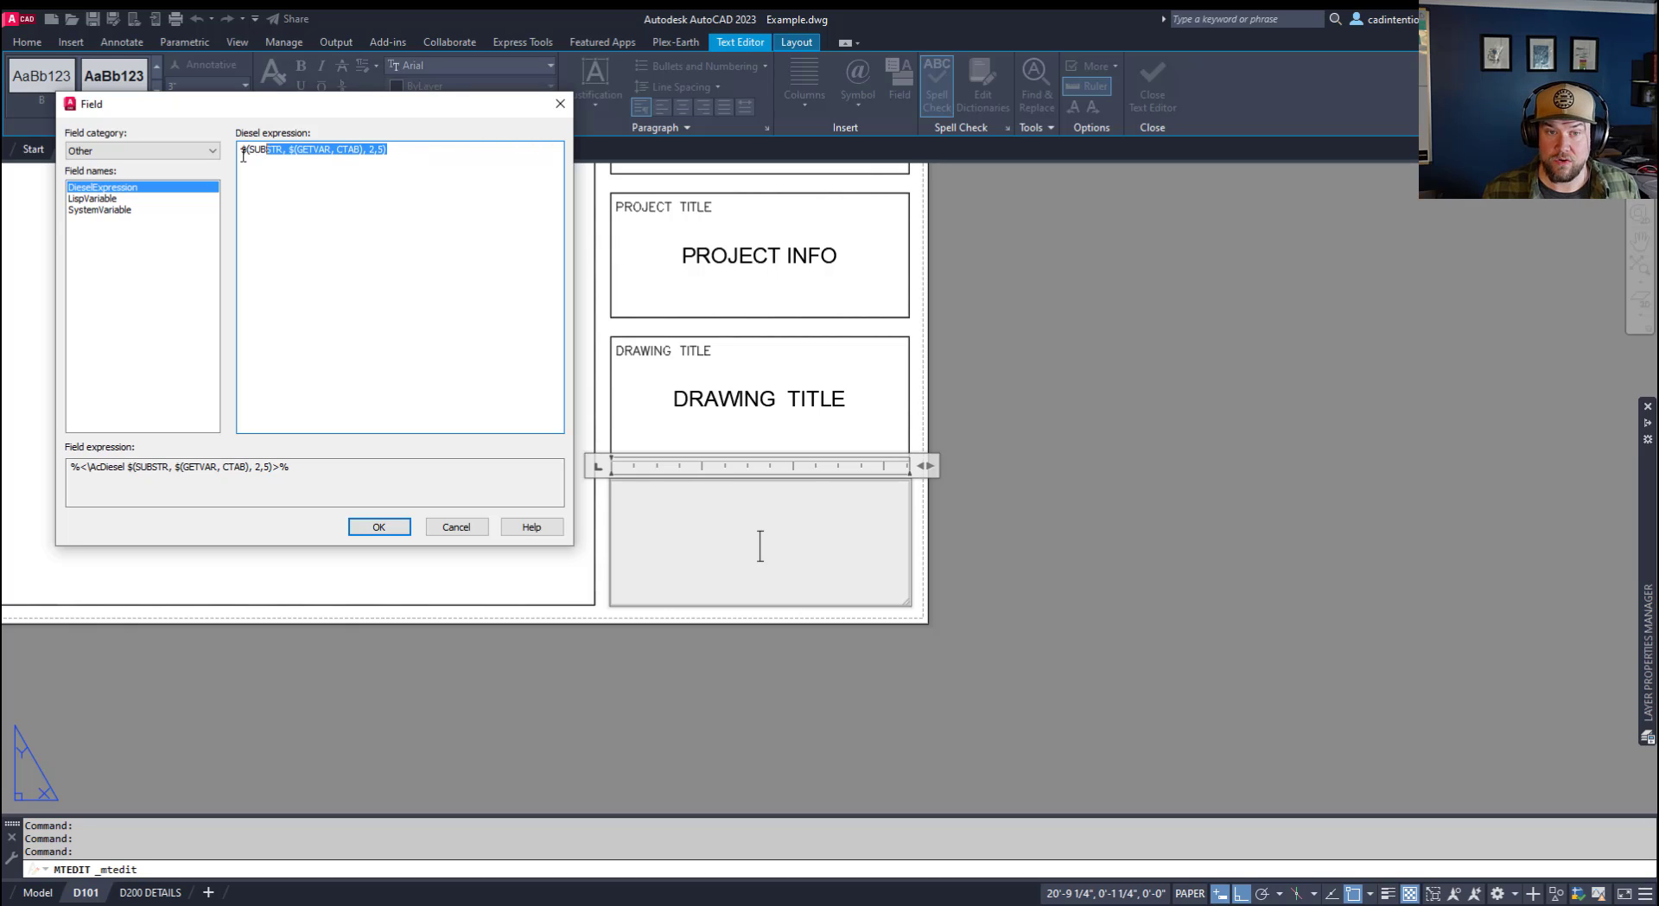
left_click(394, 528)
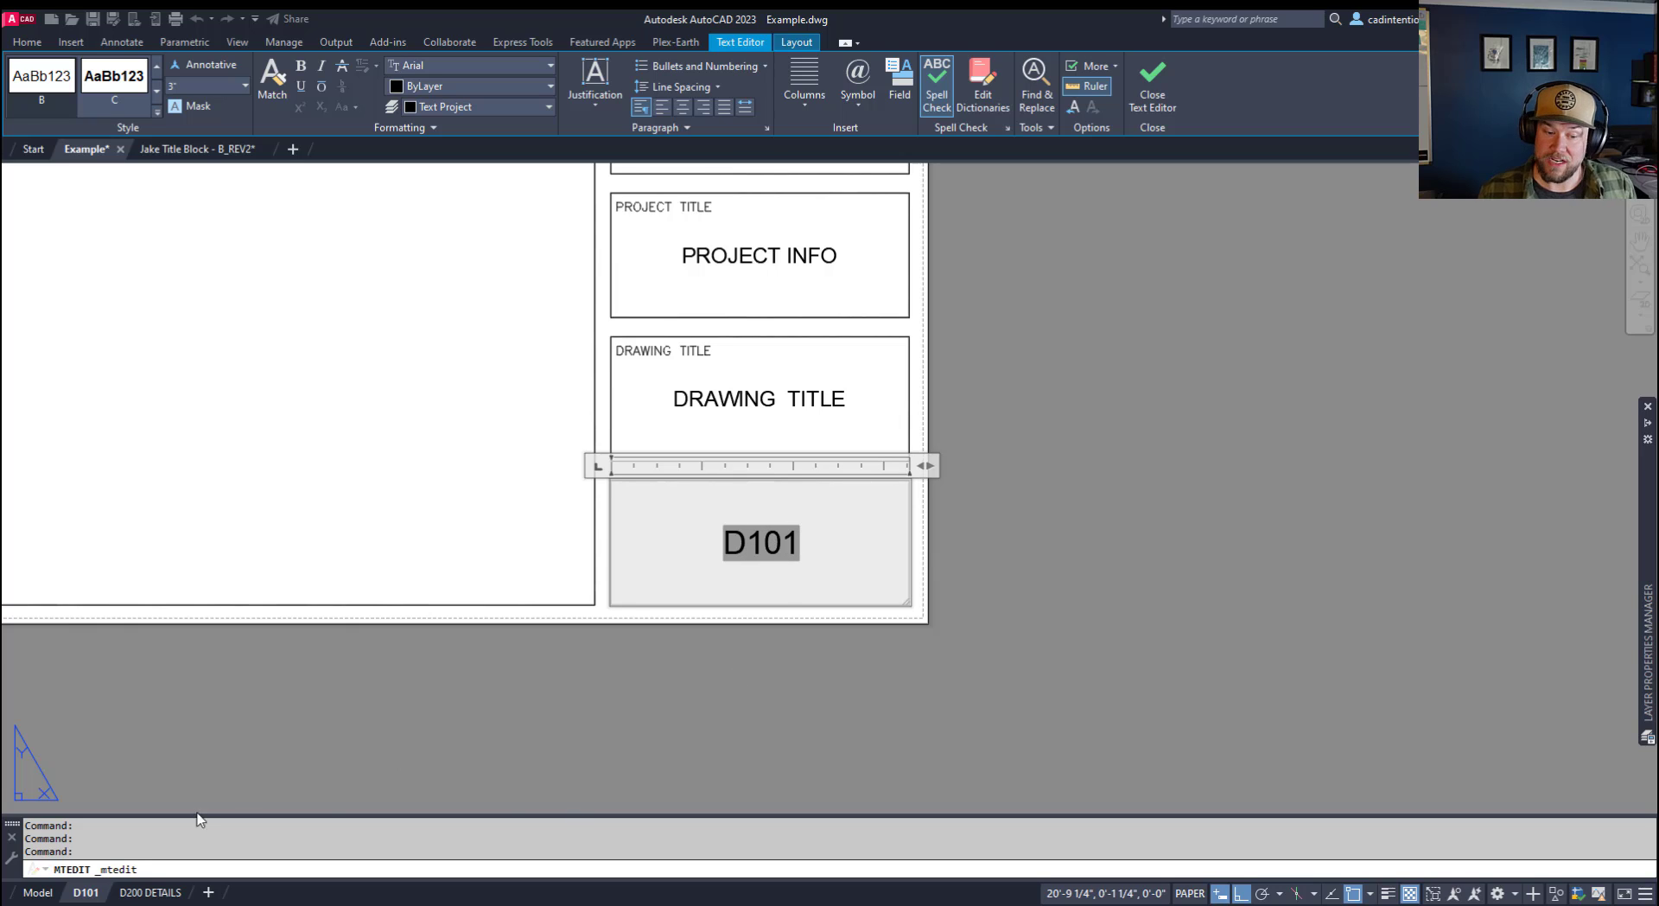
left_click(180, 711)
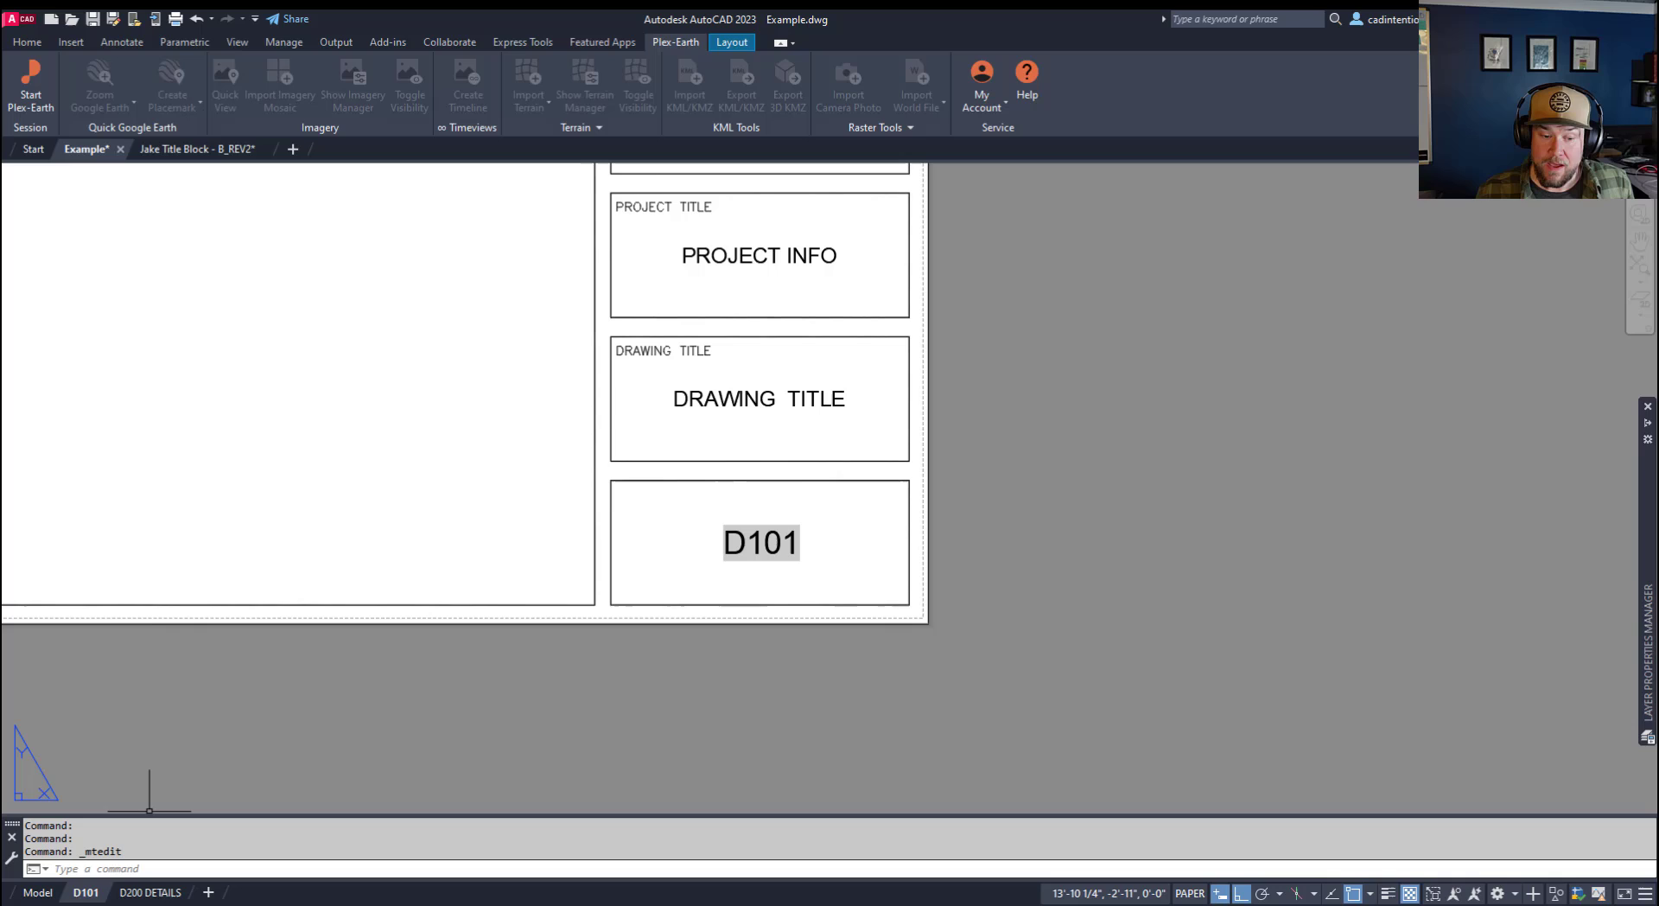
Rename the layout to D101 SITE PLAN and REGEN so the number reads D101.
double_click(107, 892)
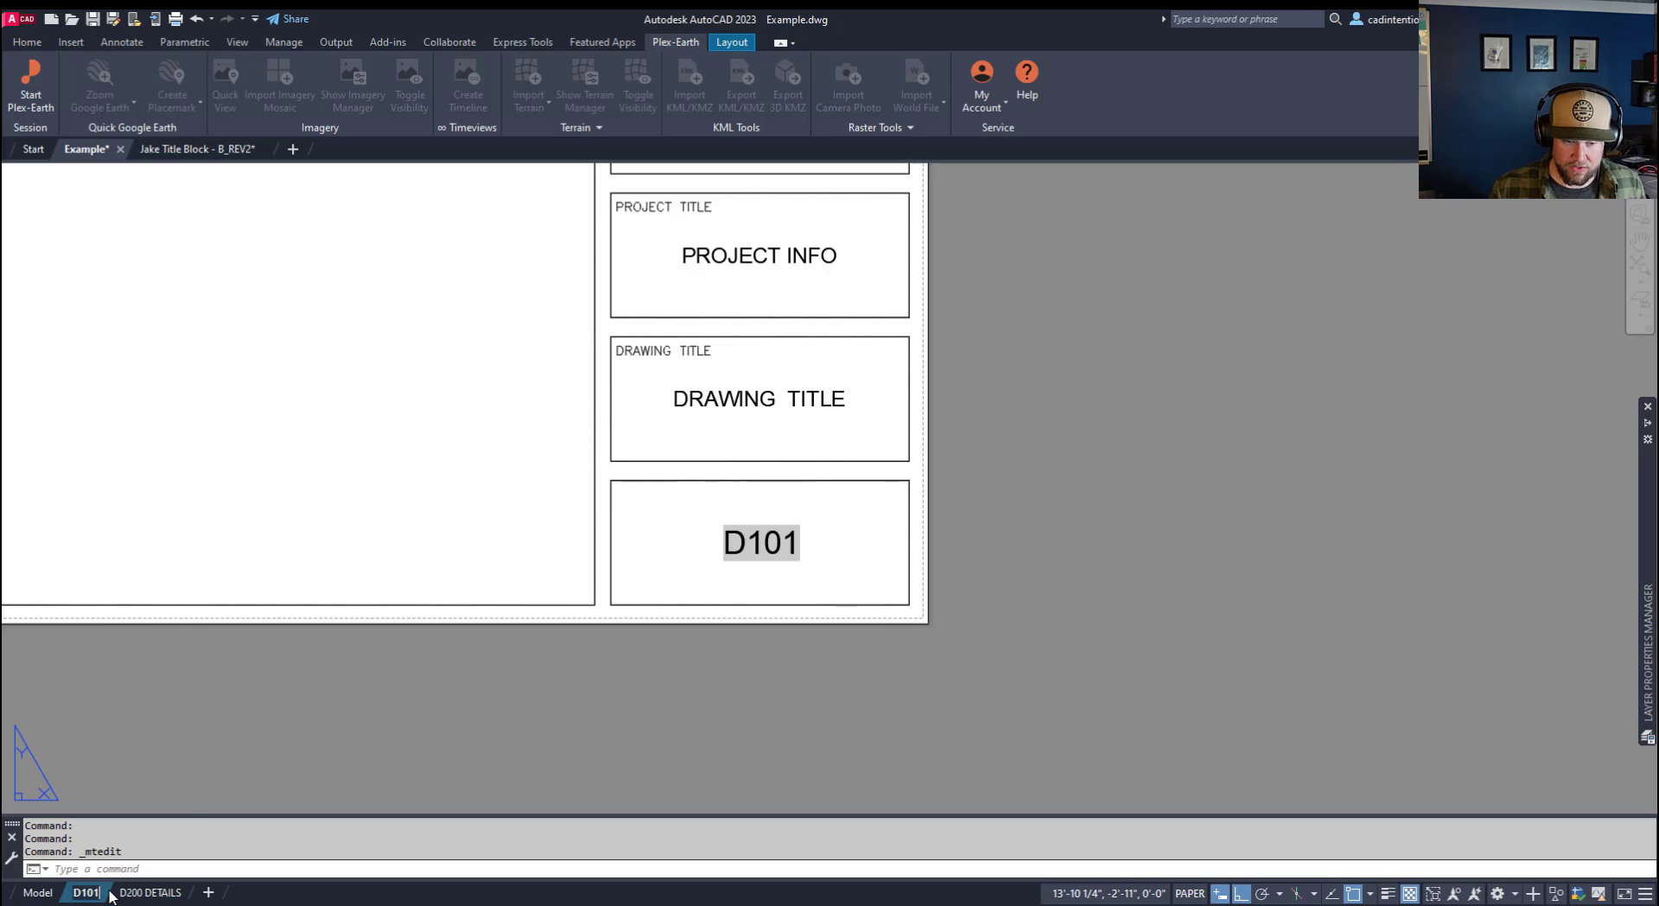
type("SITE PLAN")
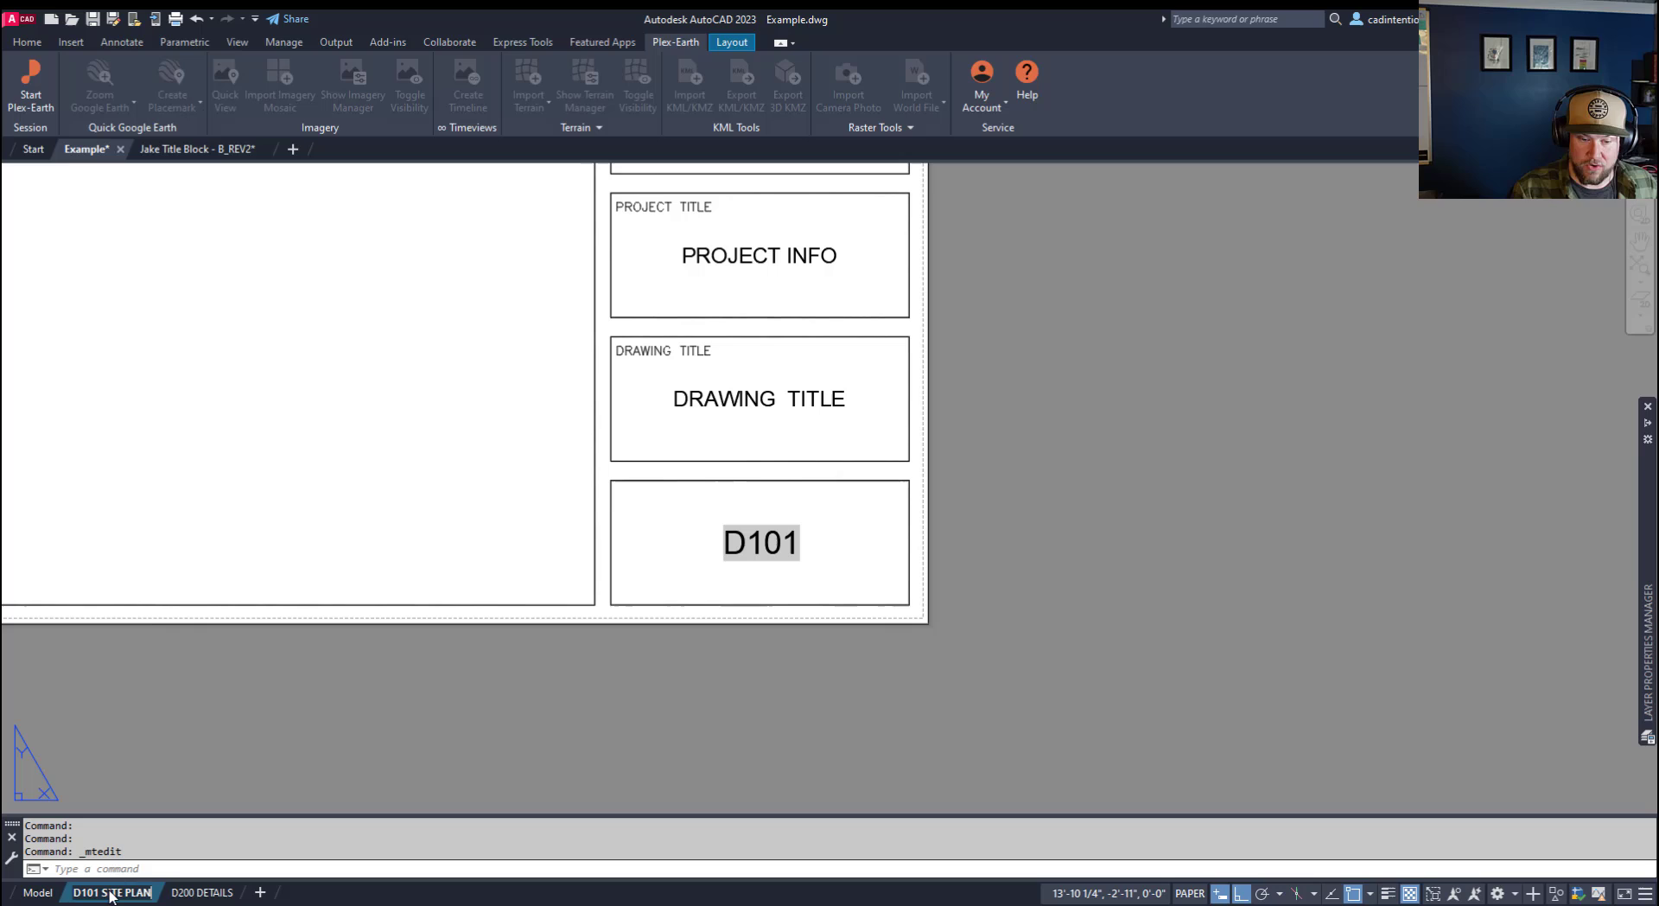
key("Return")
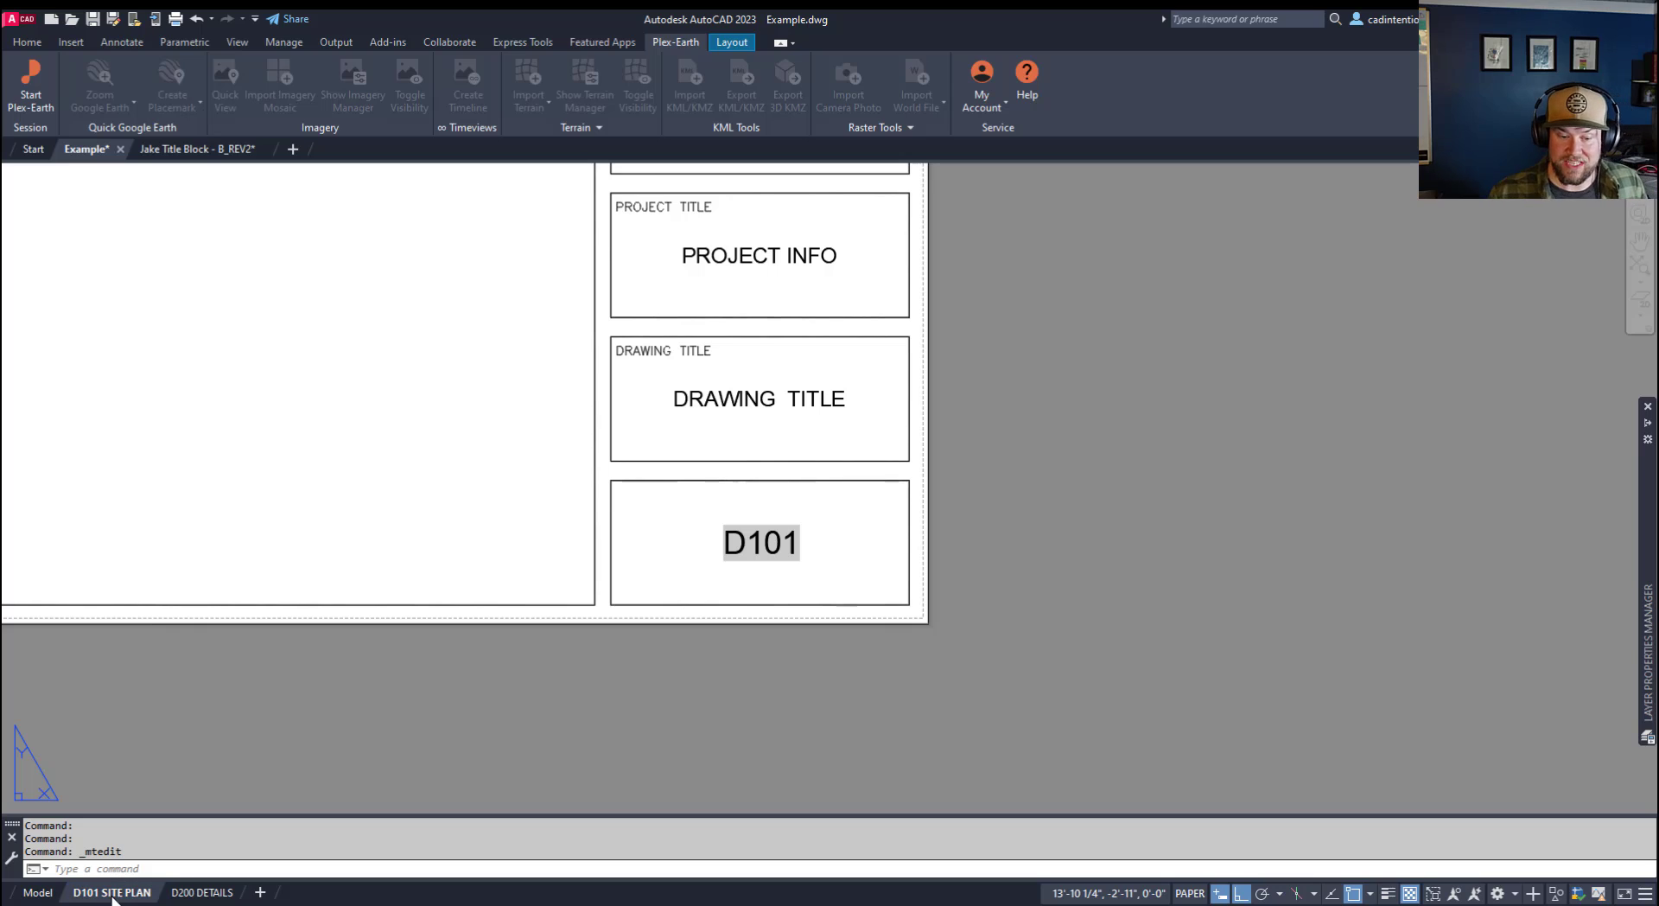
left_click(562, 769)
key("Escape")
type("REGEN")
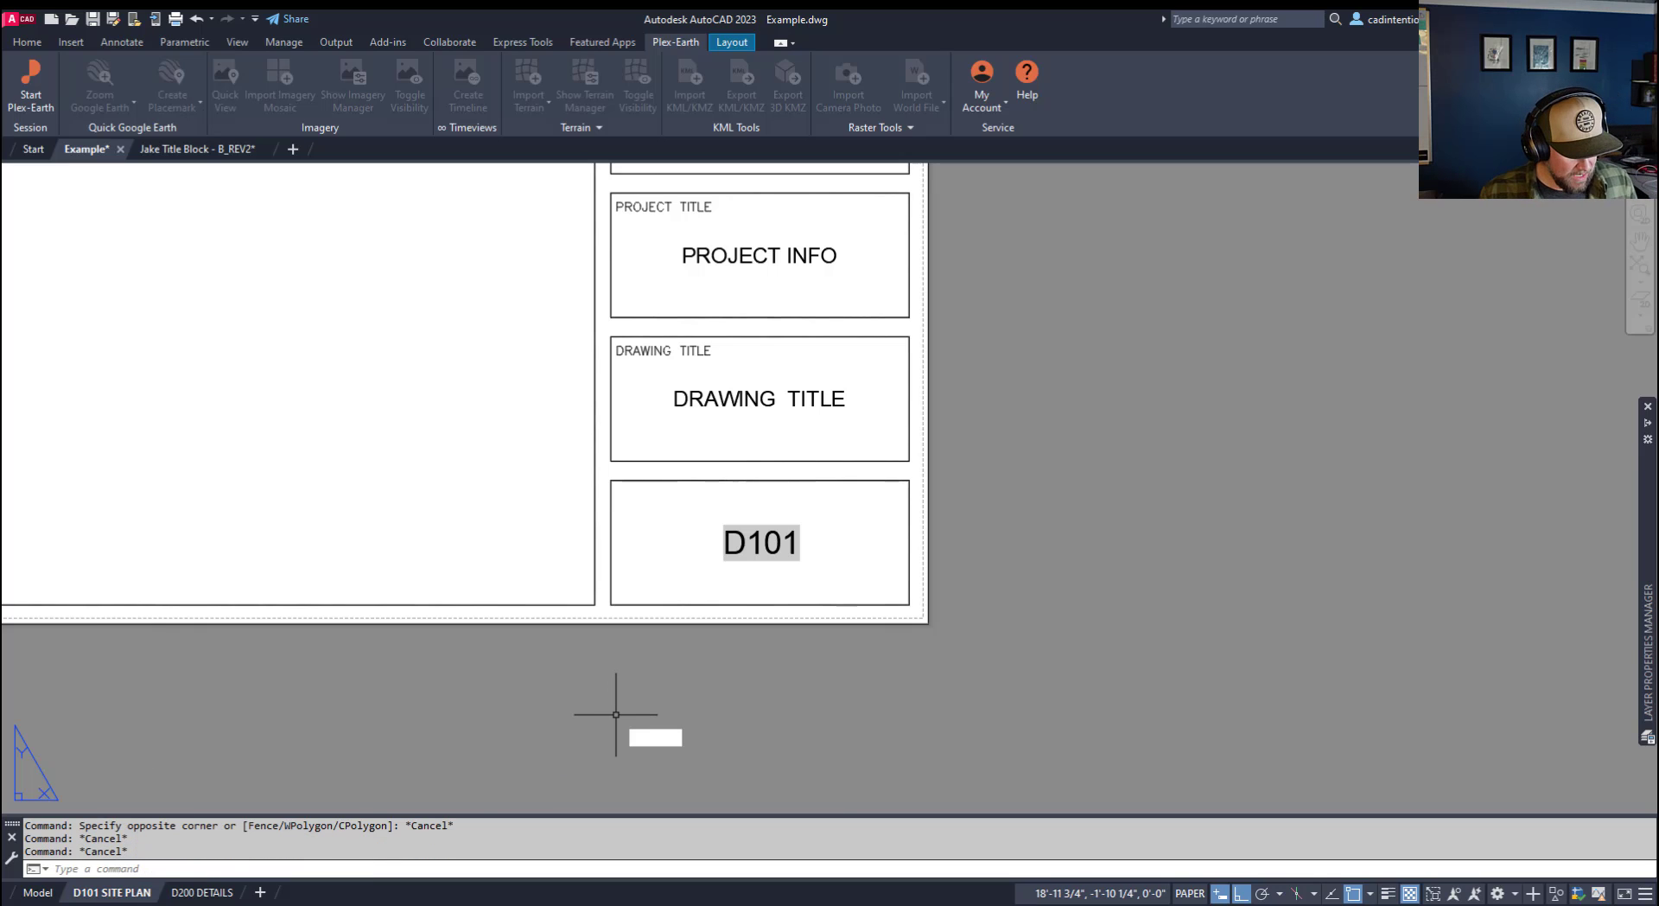
key("Return")
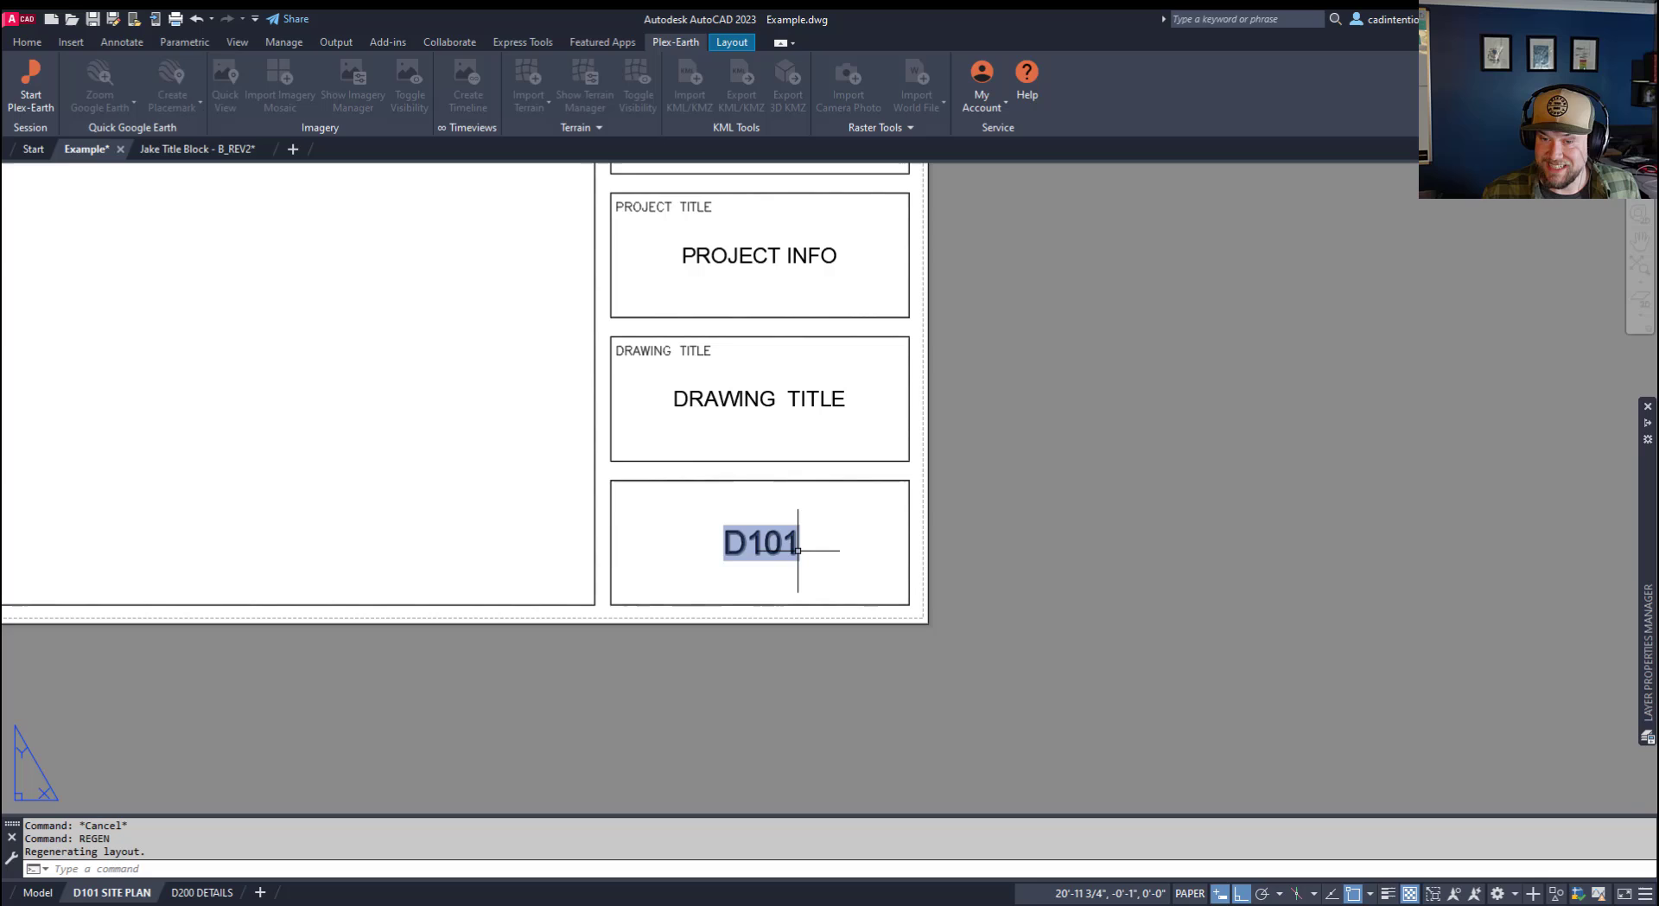
Select the whole DRAWING TITLE text and start inserting a field in its place.
middle_click_drag(795, 543, 787, 601)
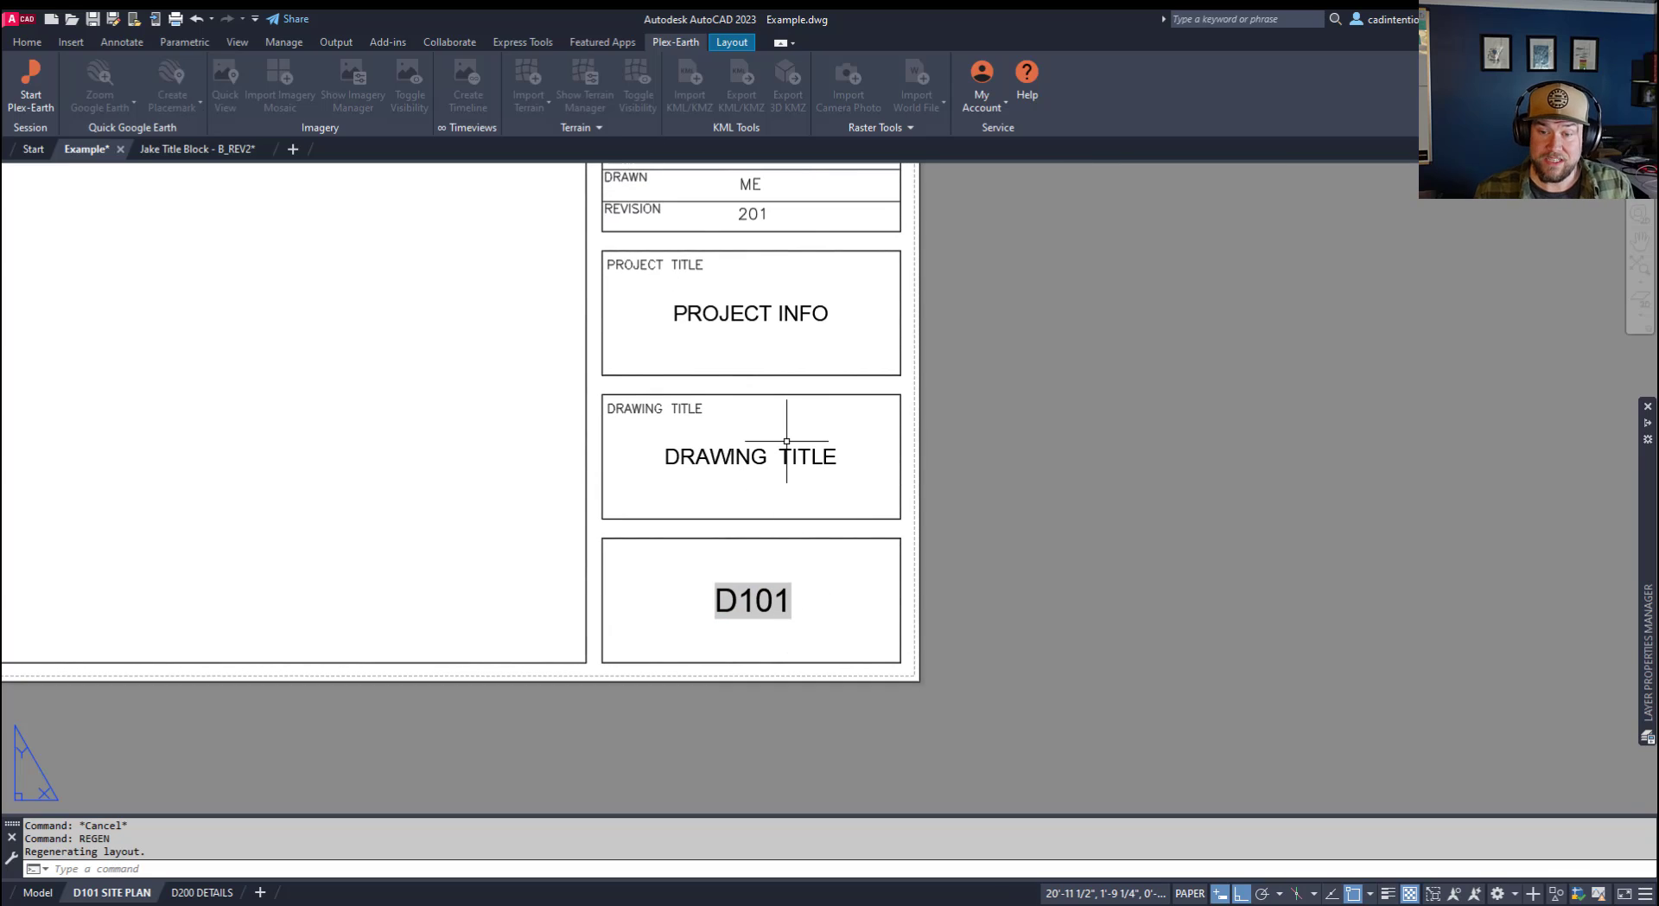
double_click(834, 454)
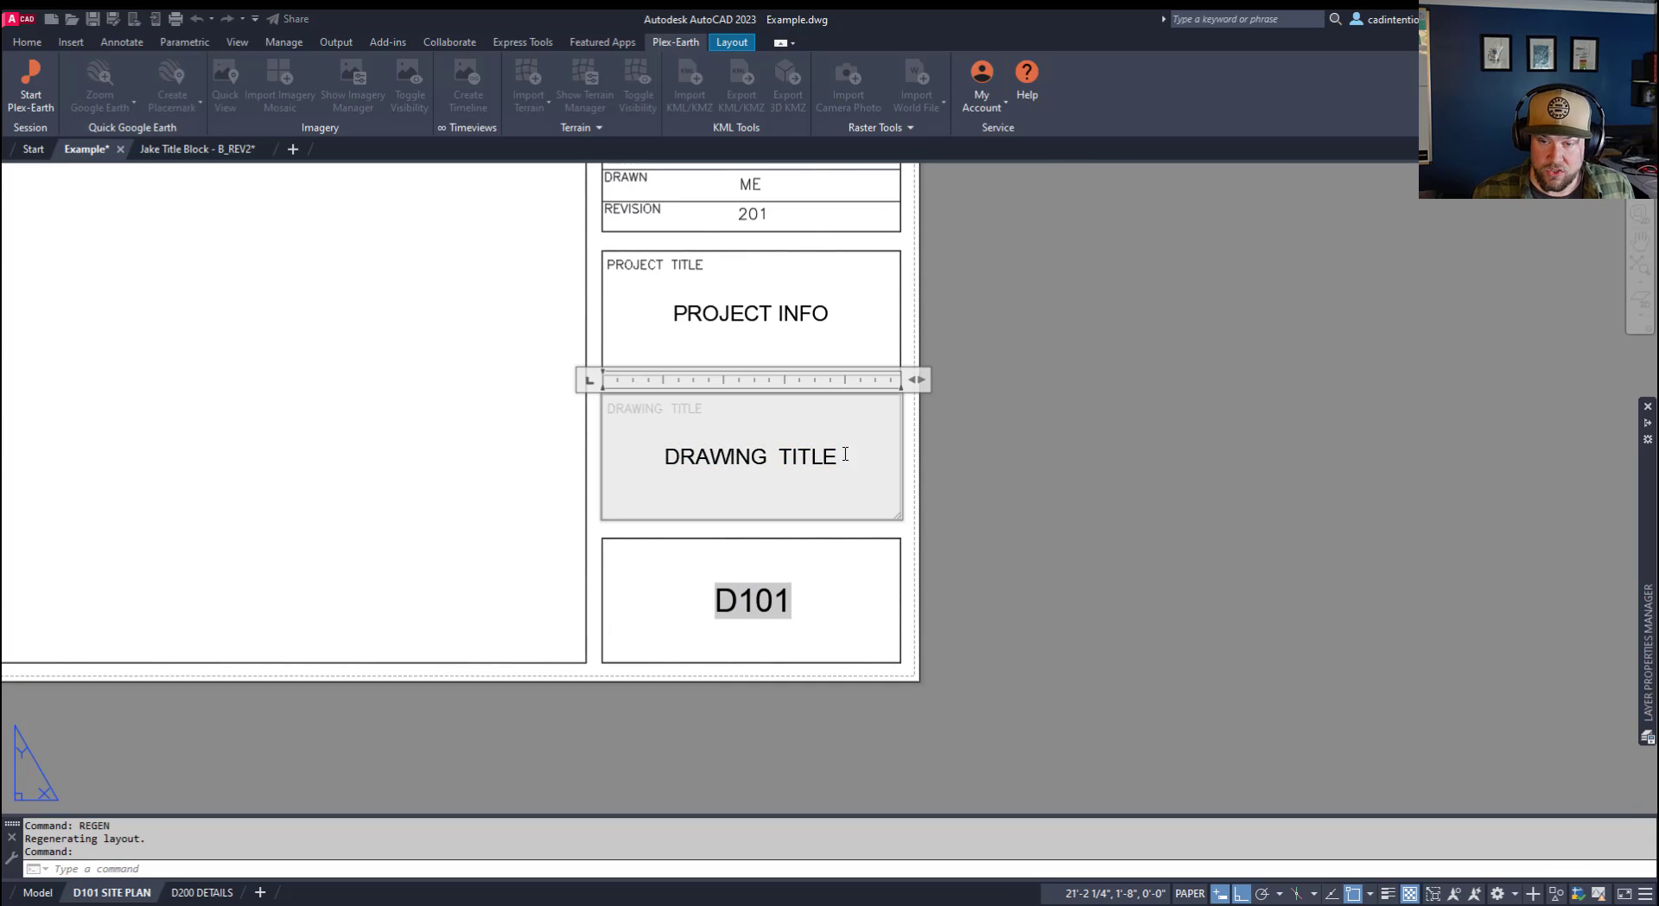
triple_click(819, 458)
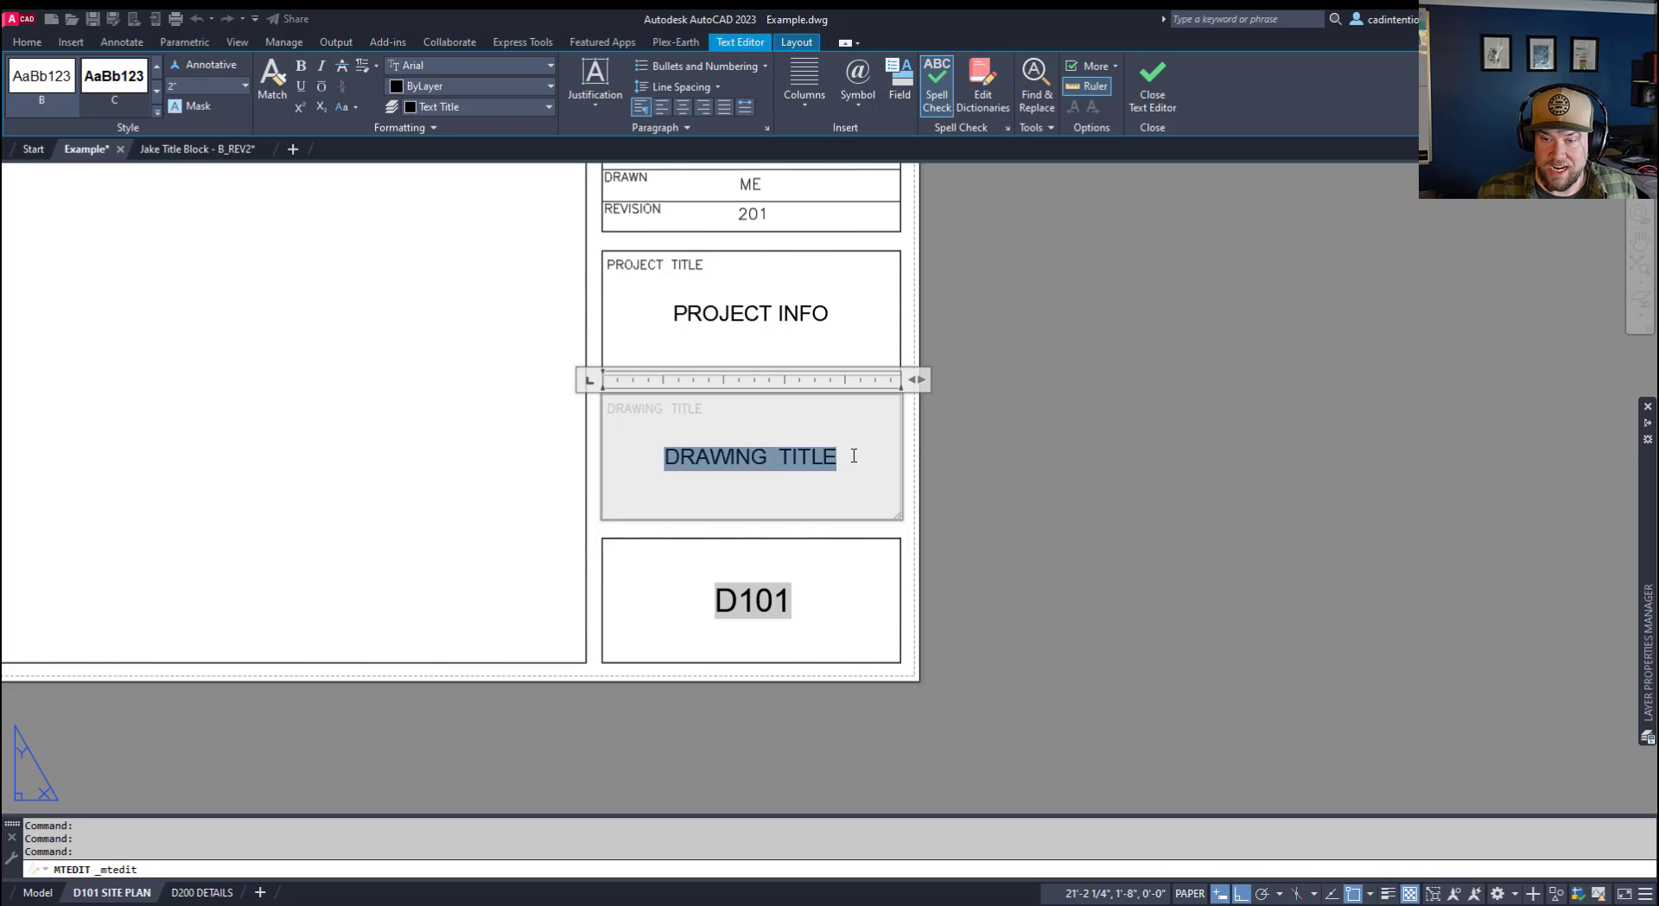
right_click(805, 463)
left_click(890, 535)
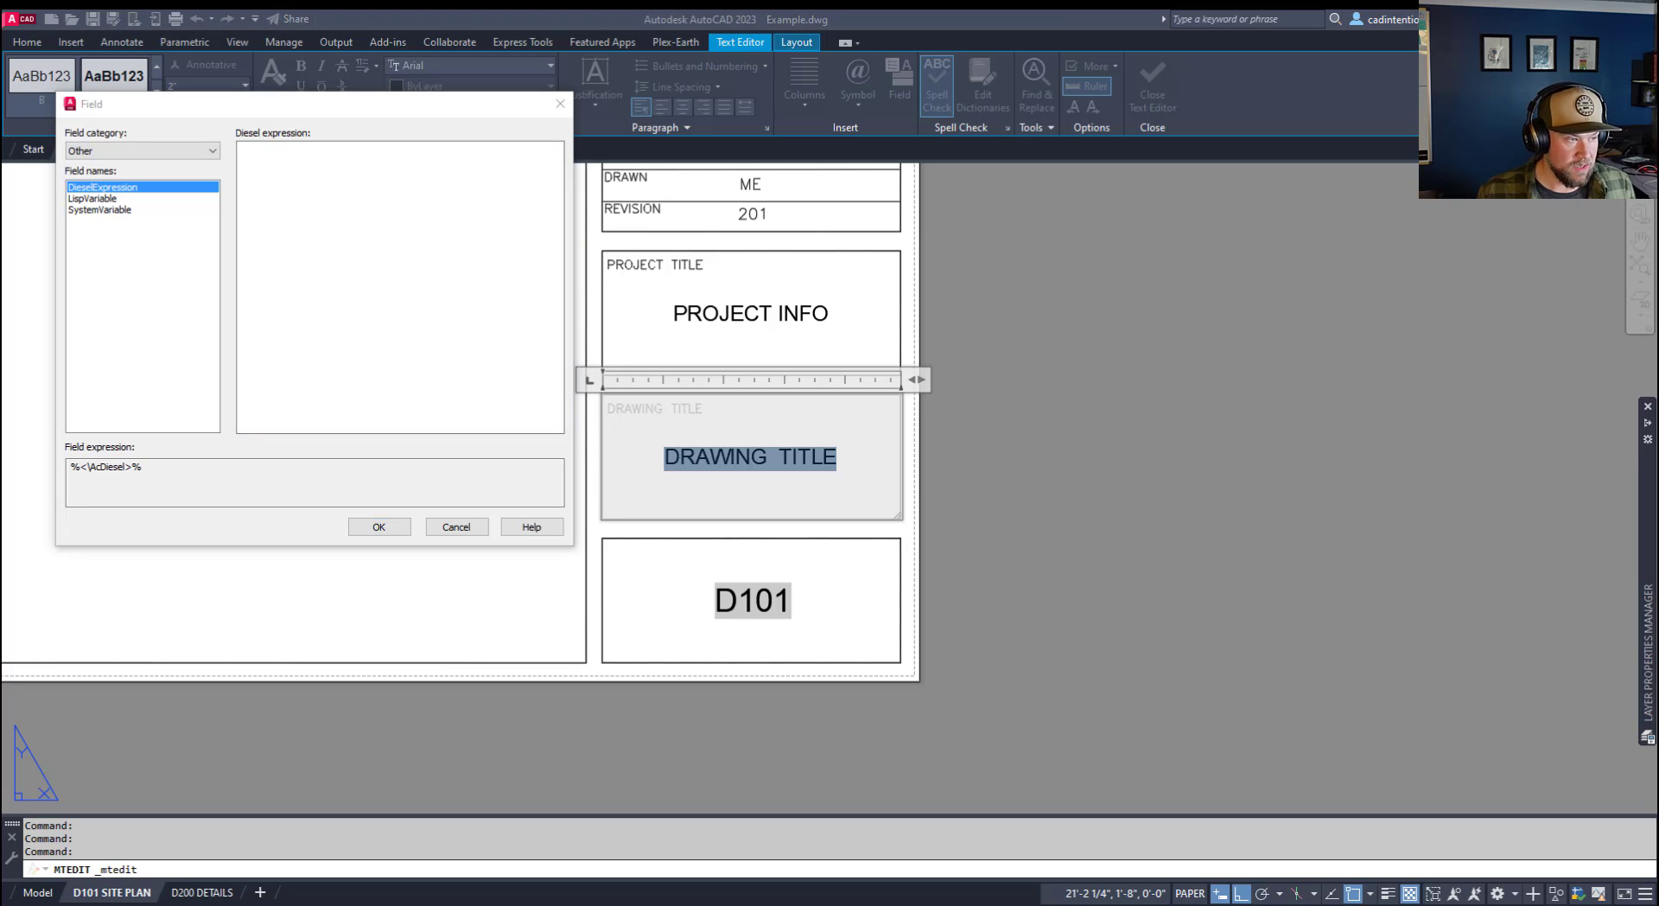
Paste $(SUBSTR, $(GETVAR, CTAB), 7,40) as the title's Diesel expression and insert it, showing SITE PLAN.
left_click(351, 174)
key("ctrl+v")
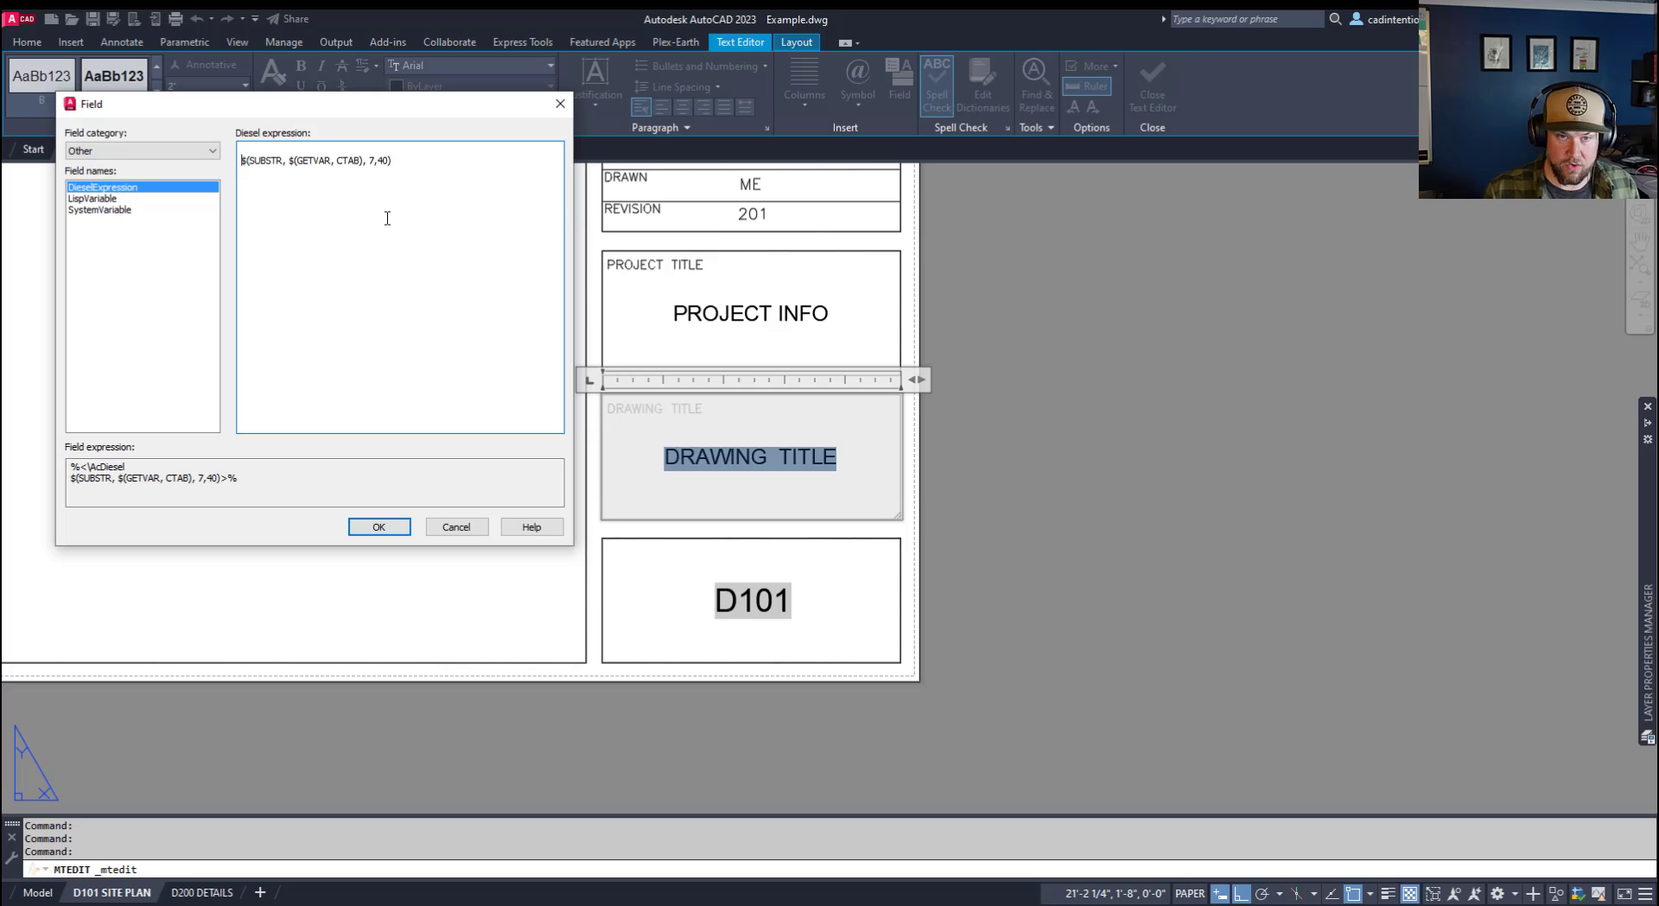
key("BackSpace")
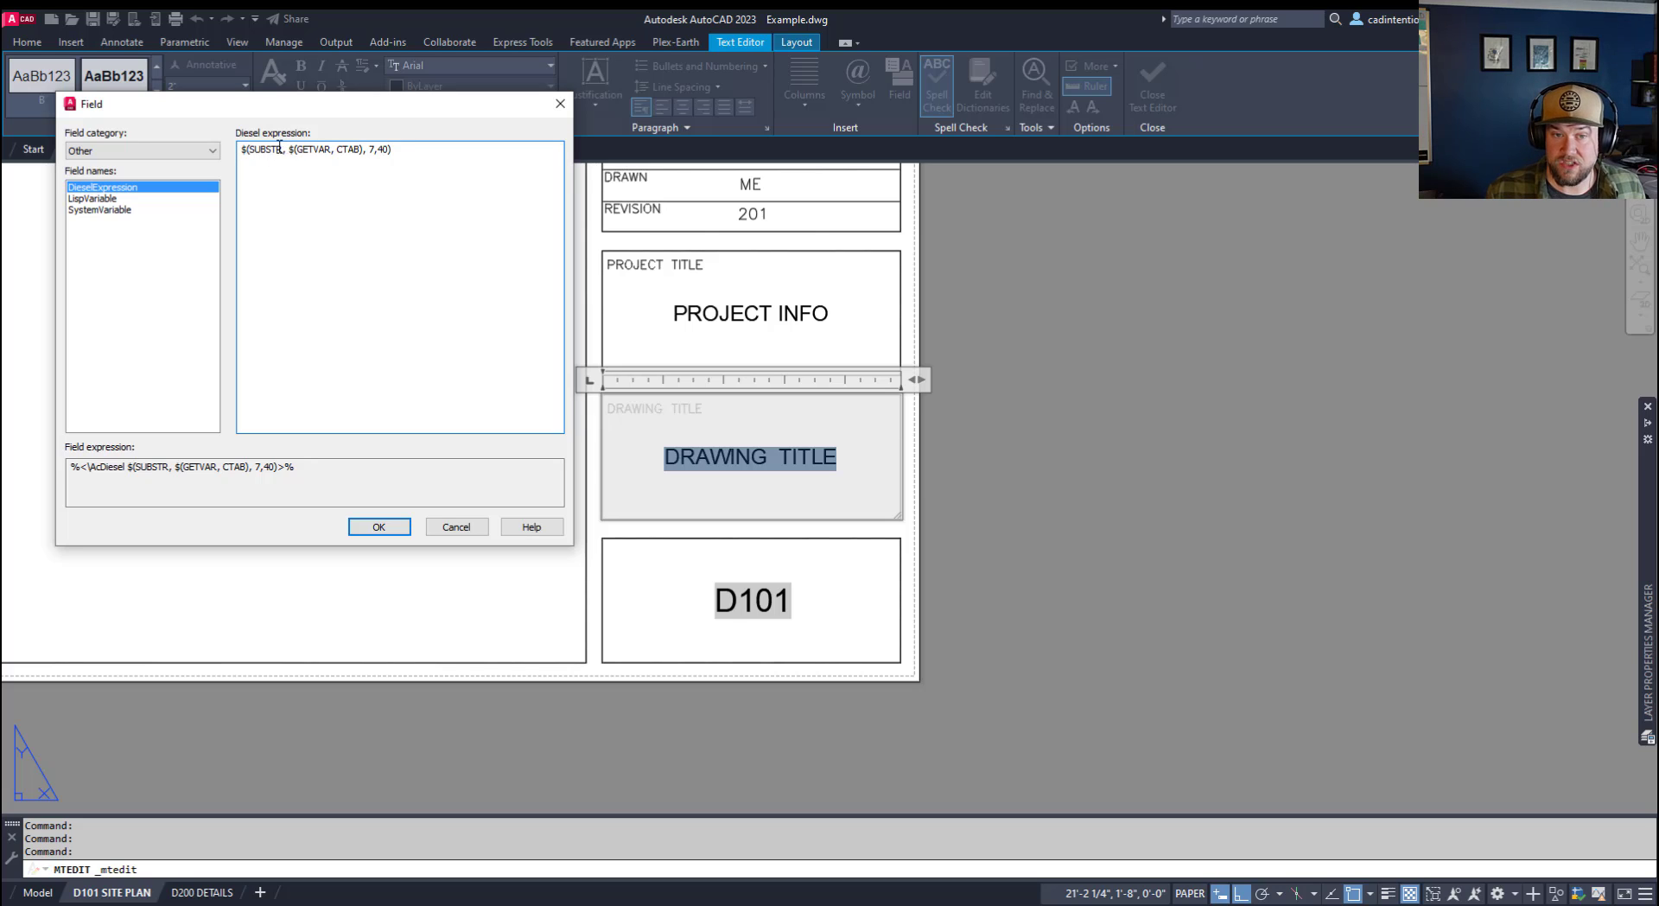
double_click(372, 149)
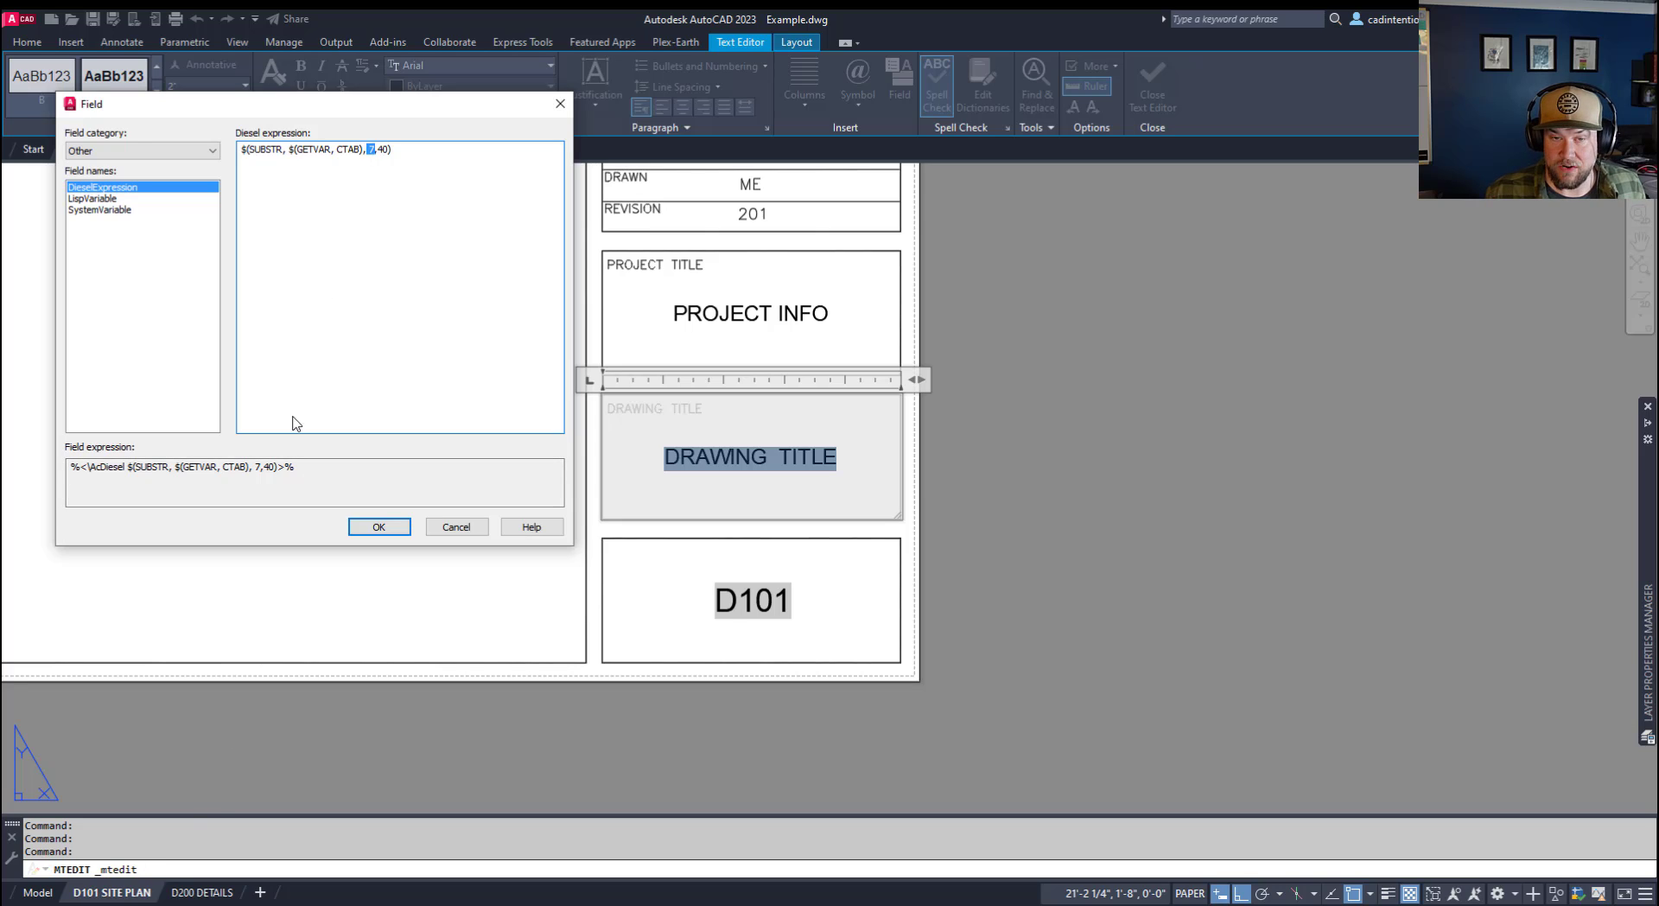
left_click(381, 150)
double_click(384, 150)
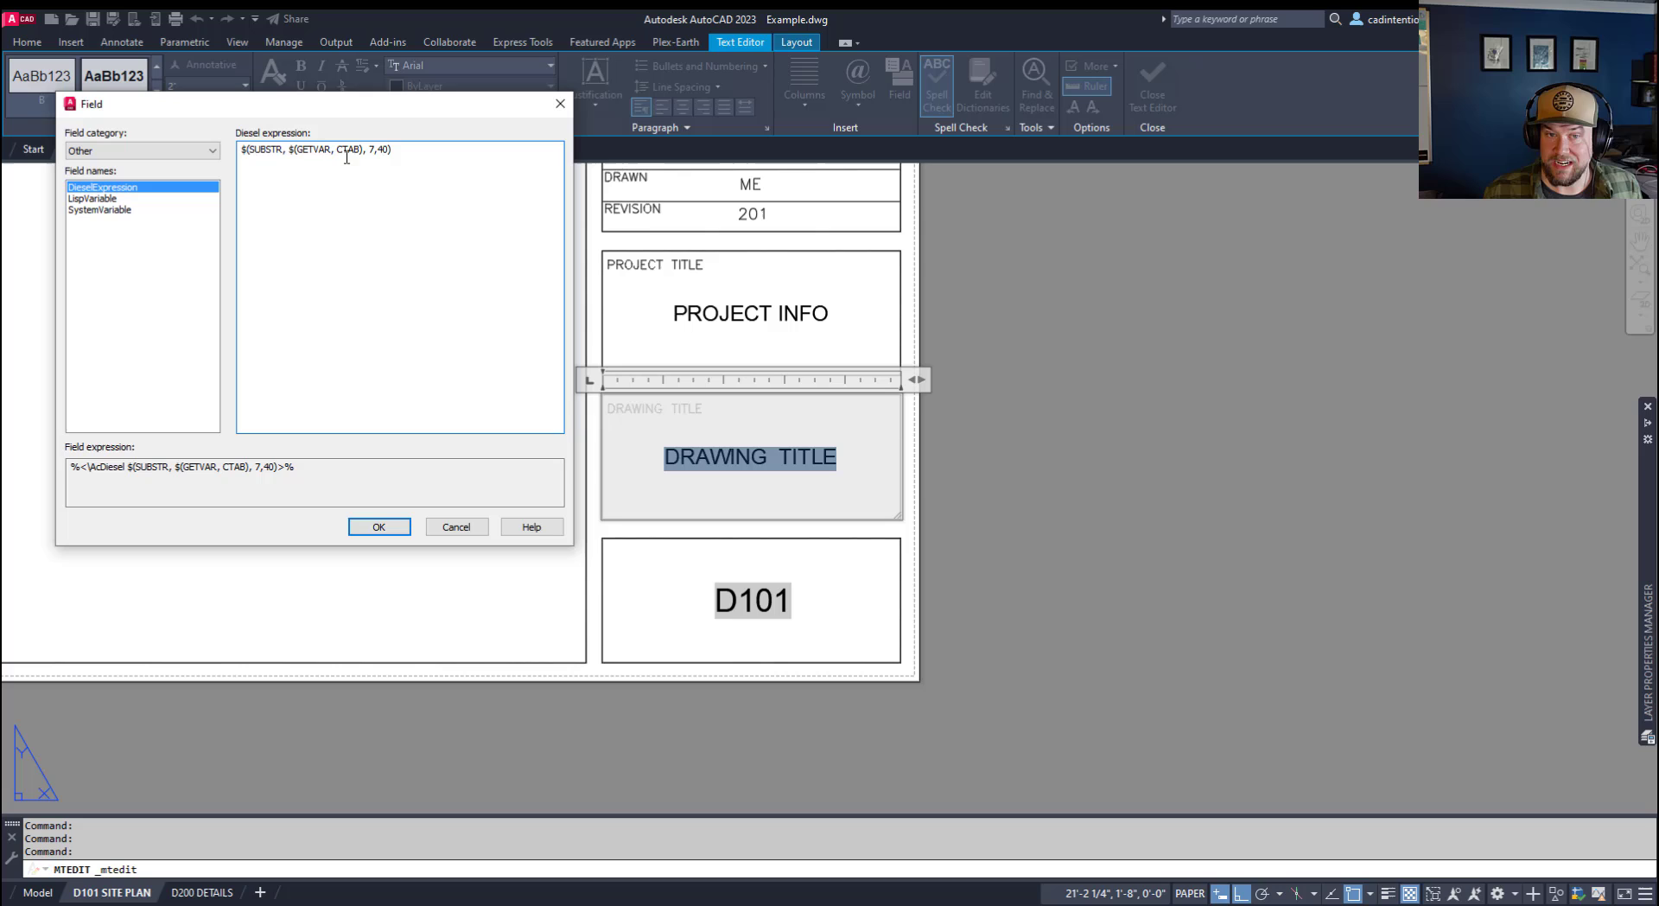
left_click_drag(339, 149, 355, 149)
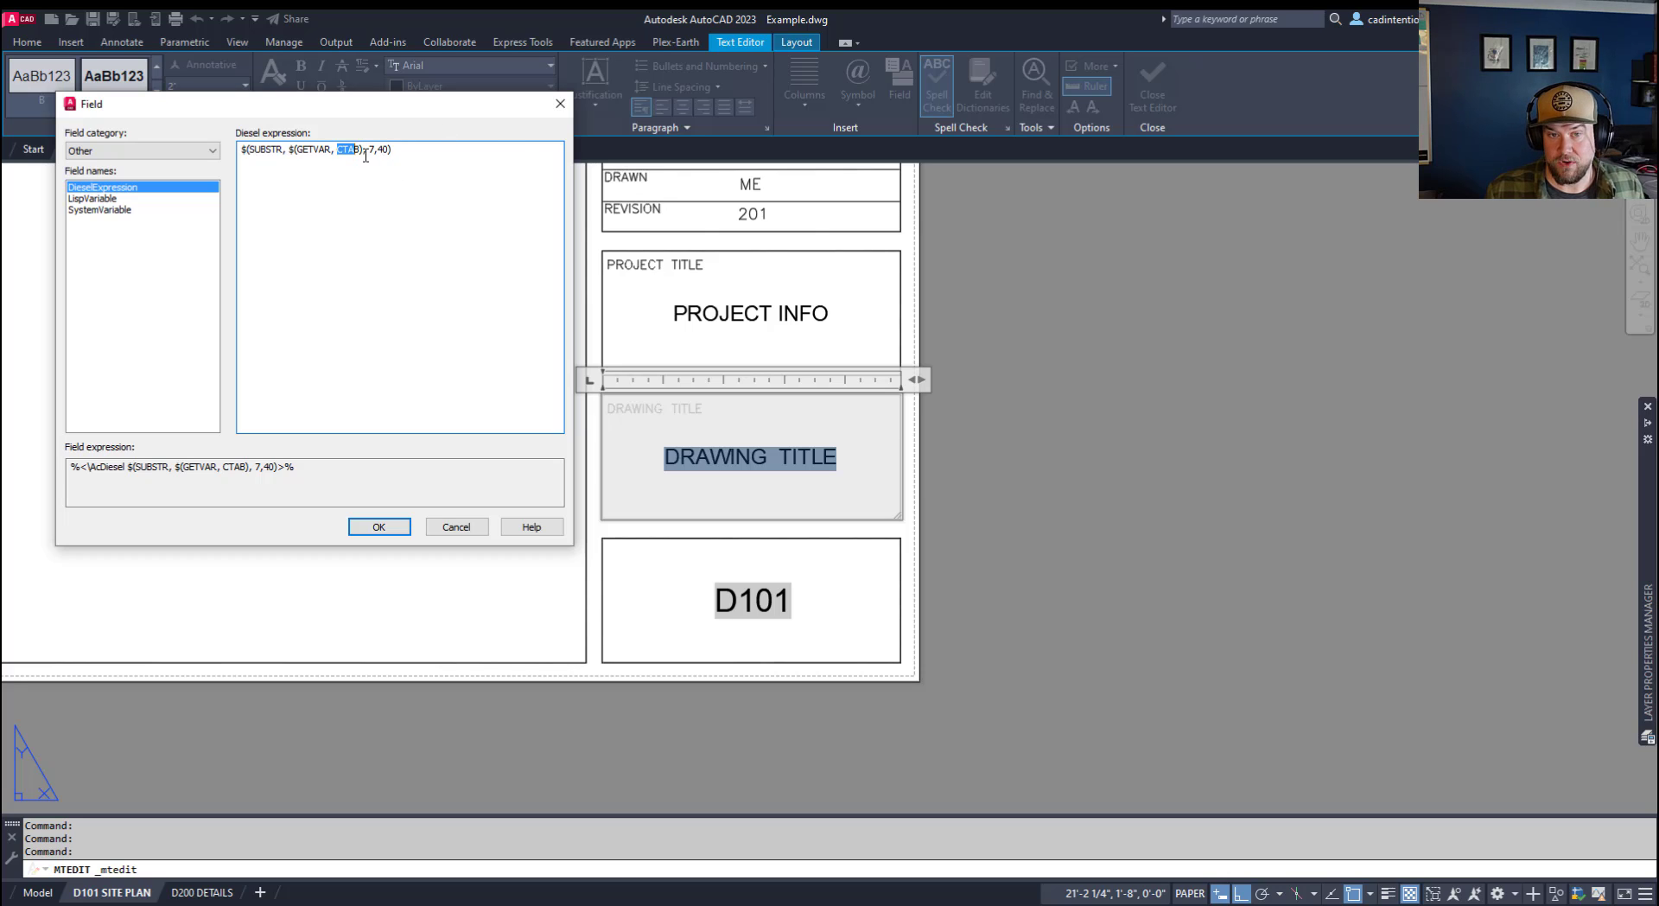
left_click_drag(370, 149, 376, 149)
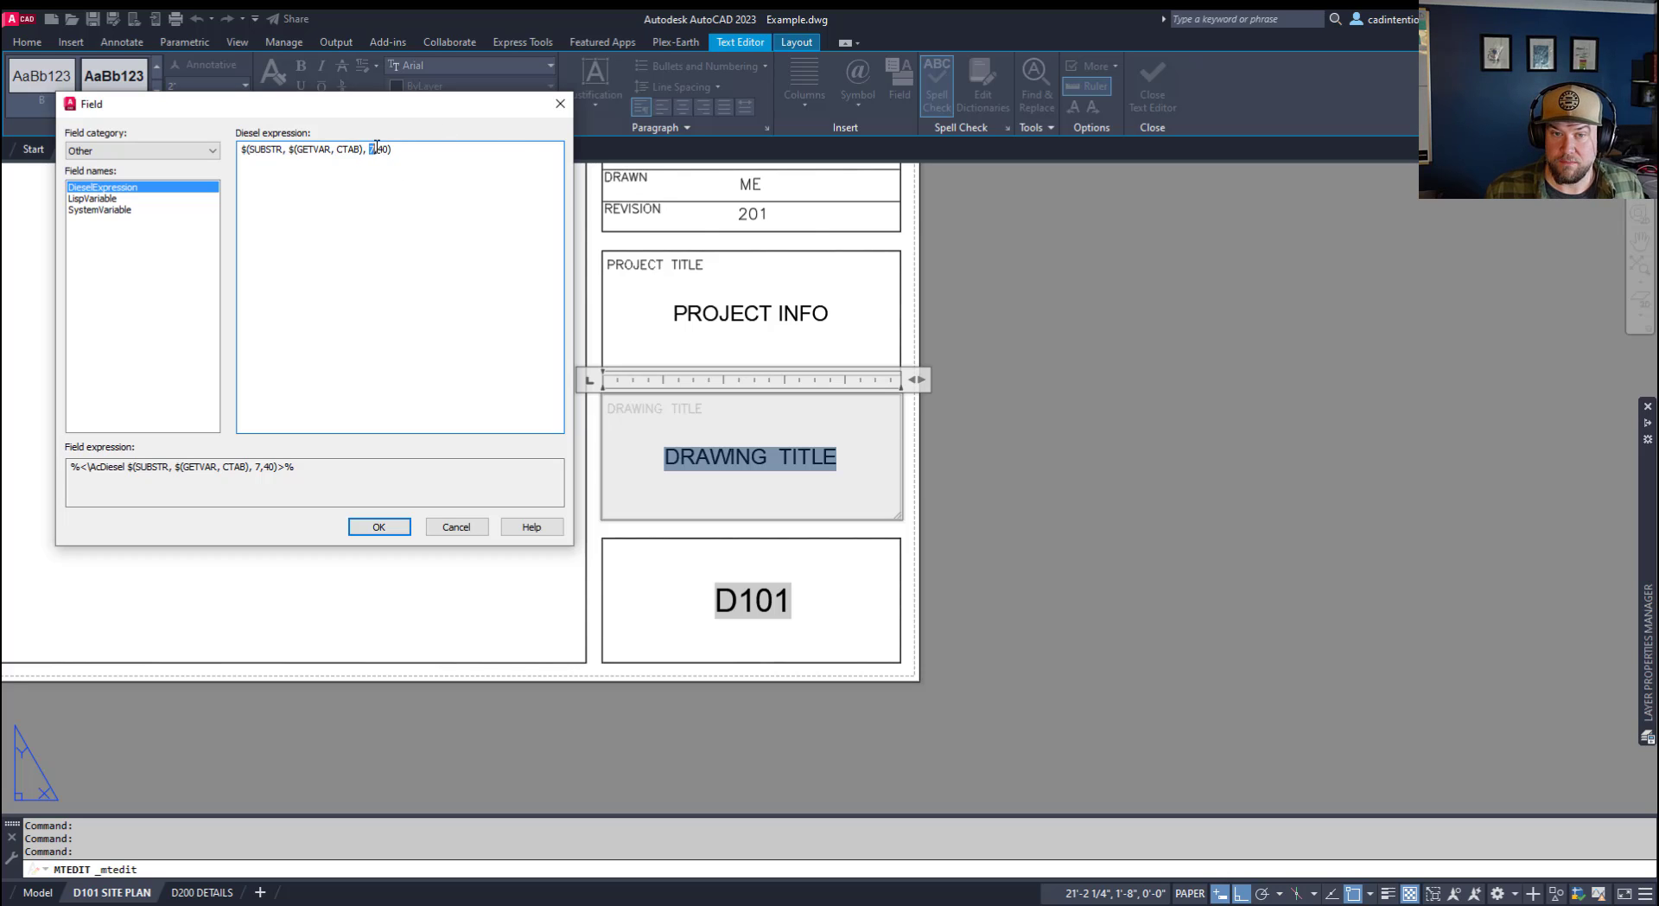
left_click(378, 526)
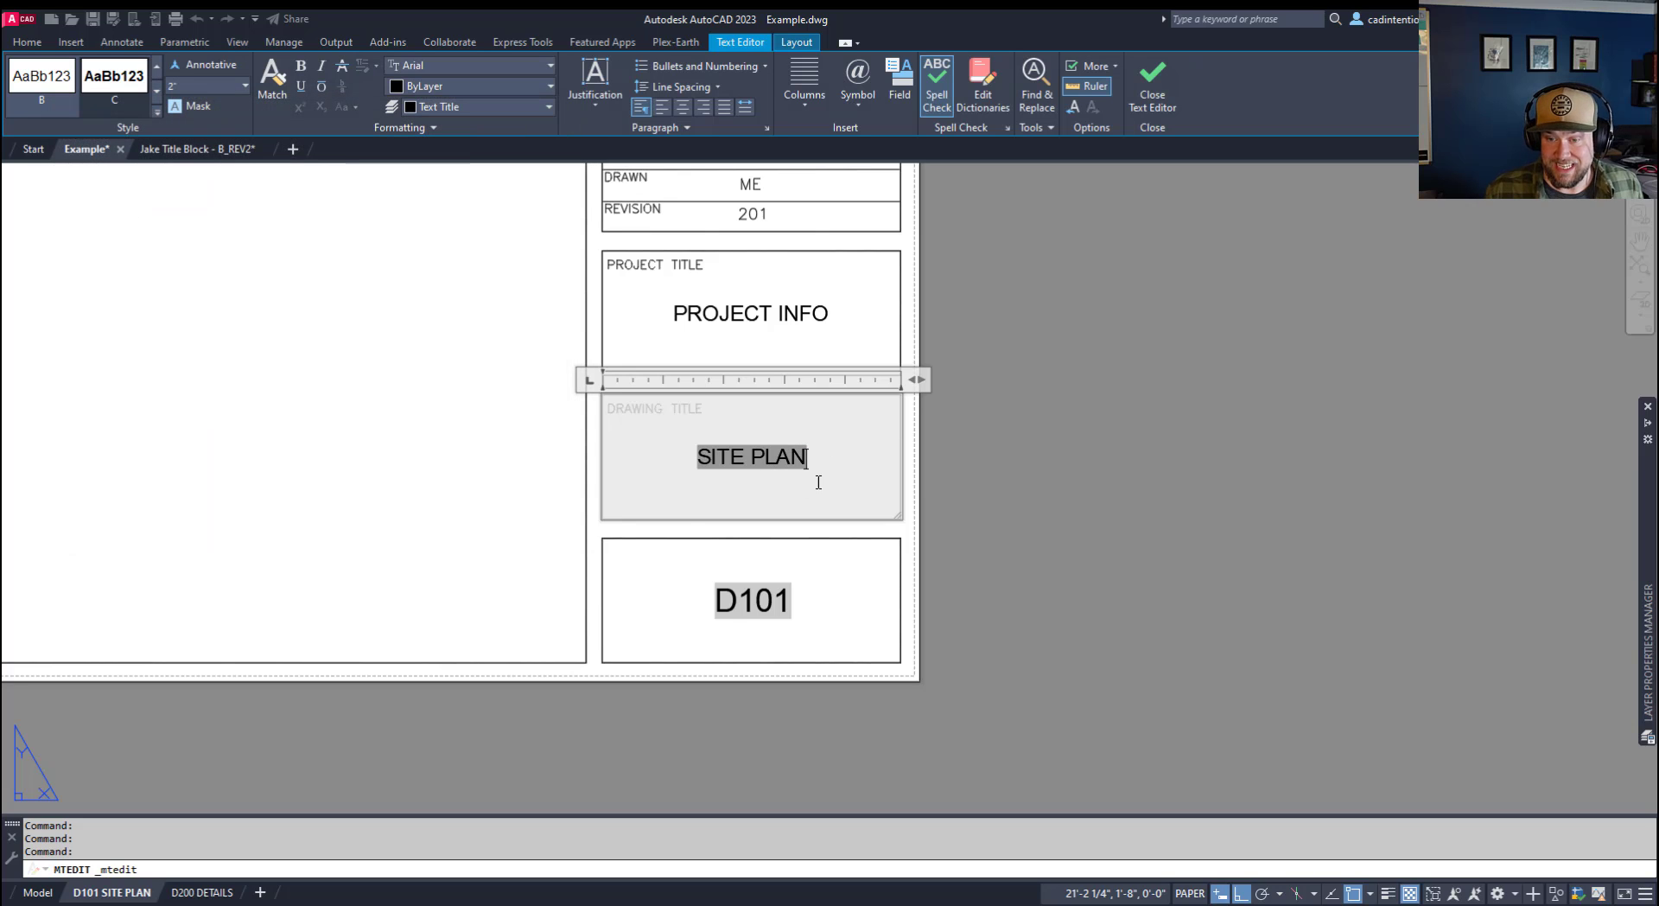
Copy the SITE PLAN and D101 fields using the title block corner as base point.
left_click(1072, 519)
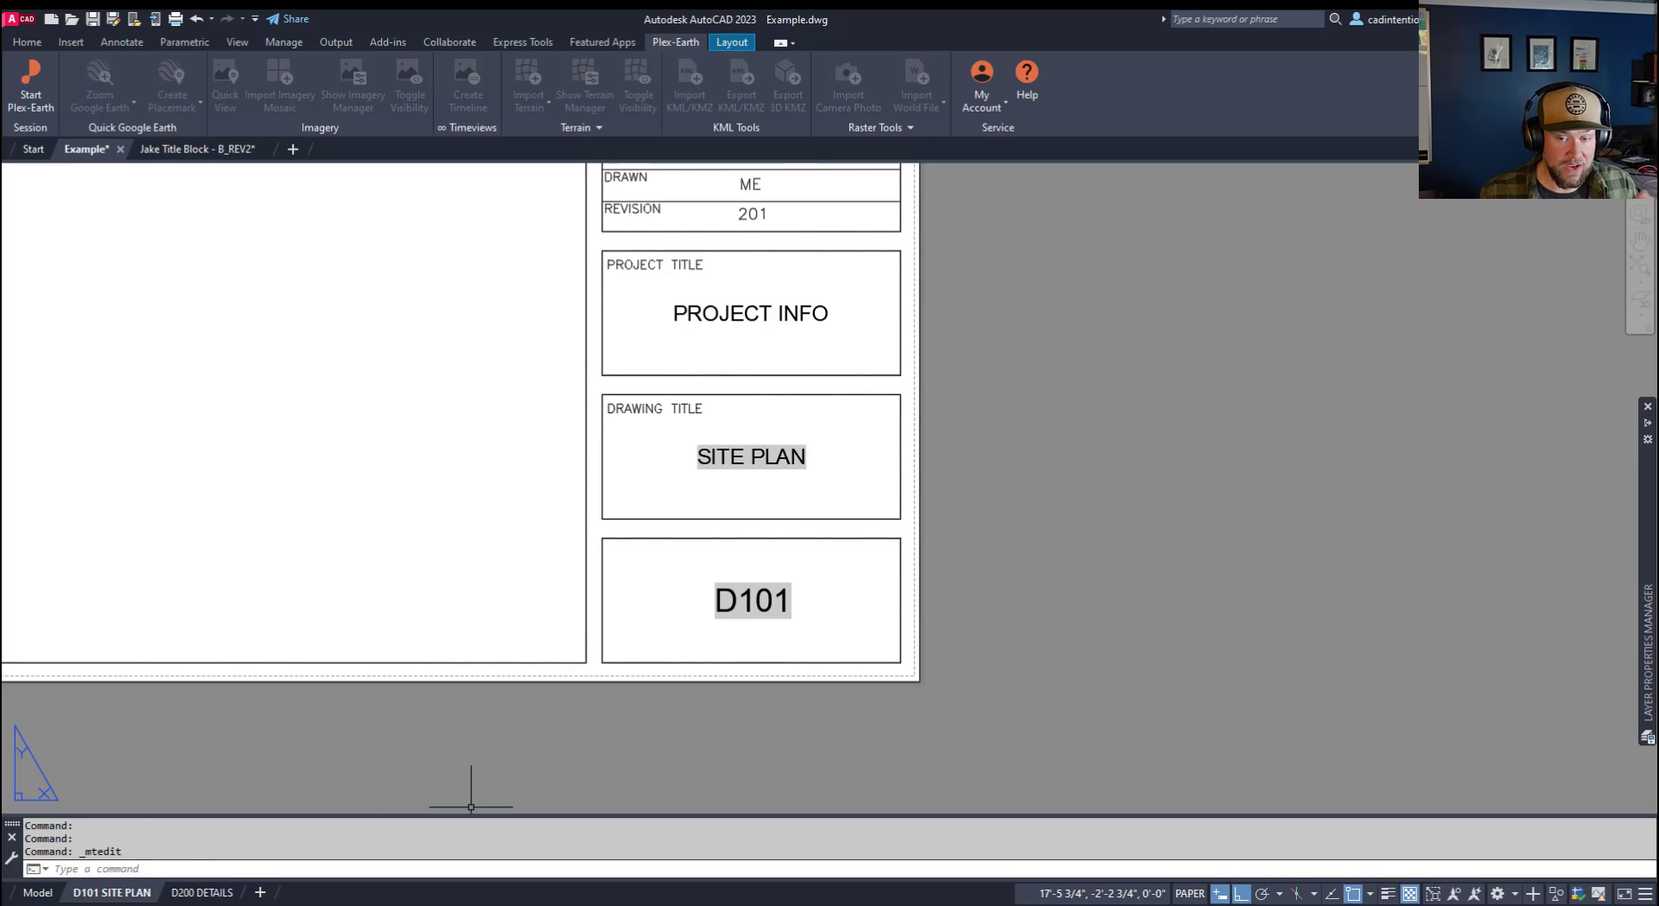
left_click(778, 596)
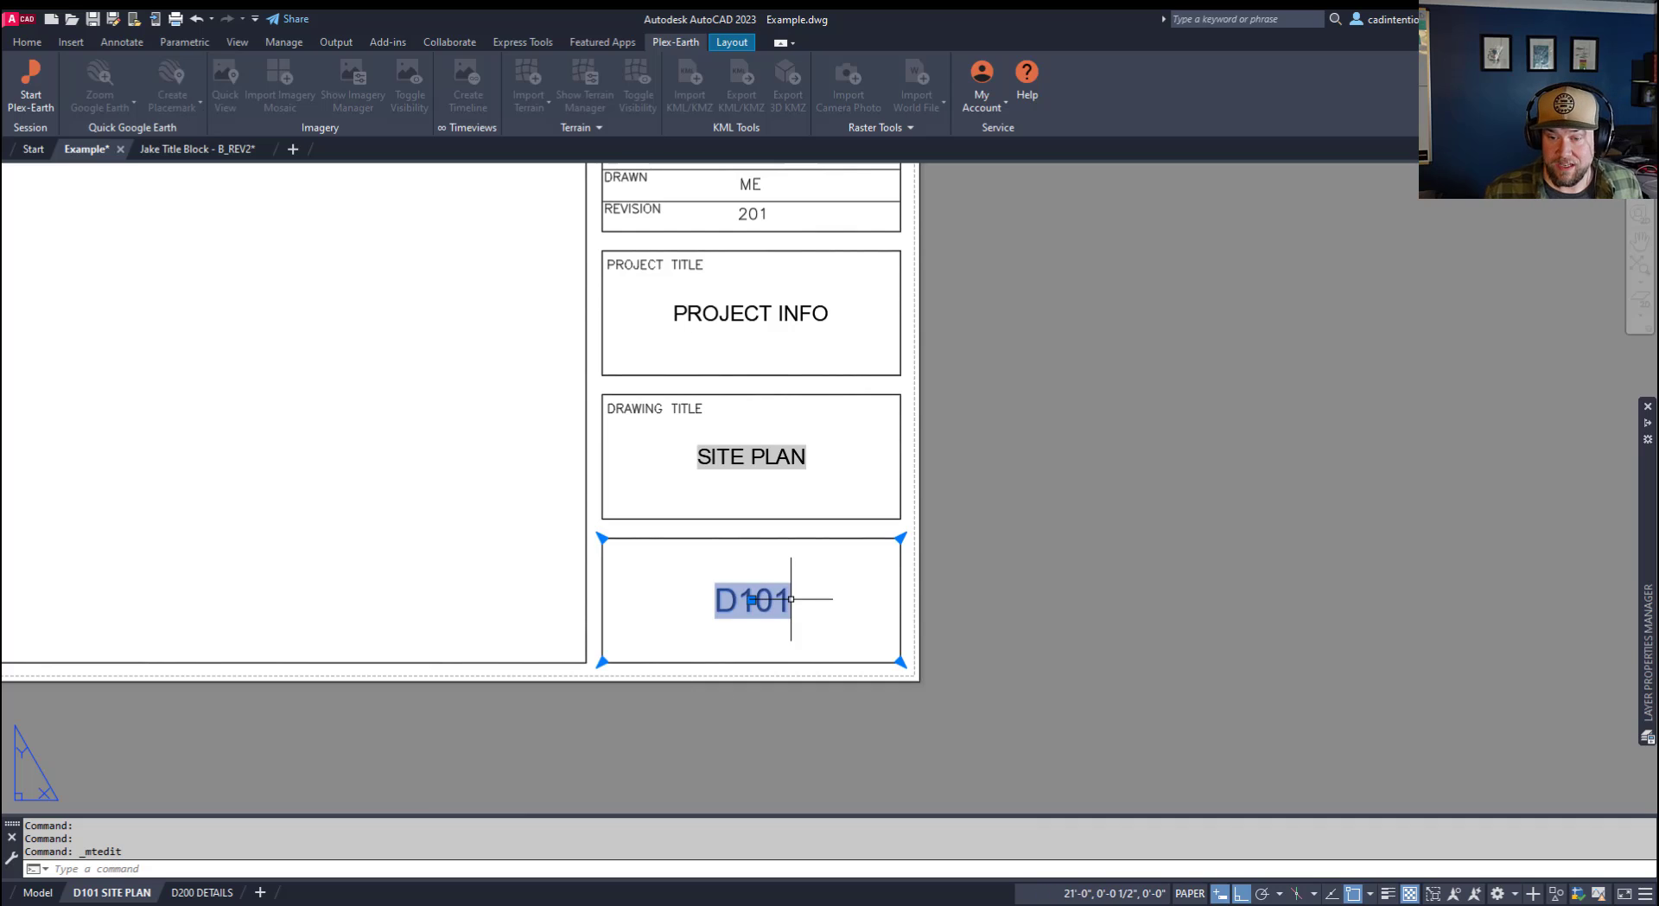
left_click(776, 451)
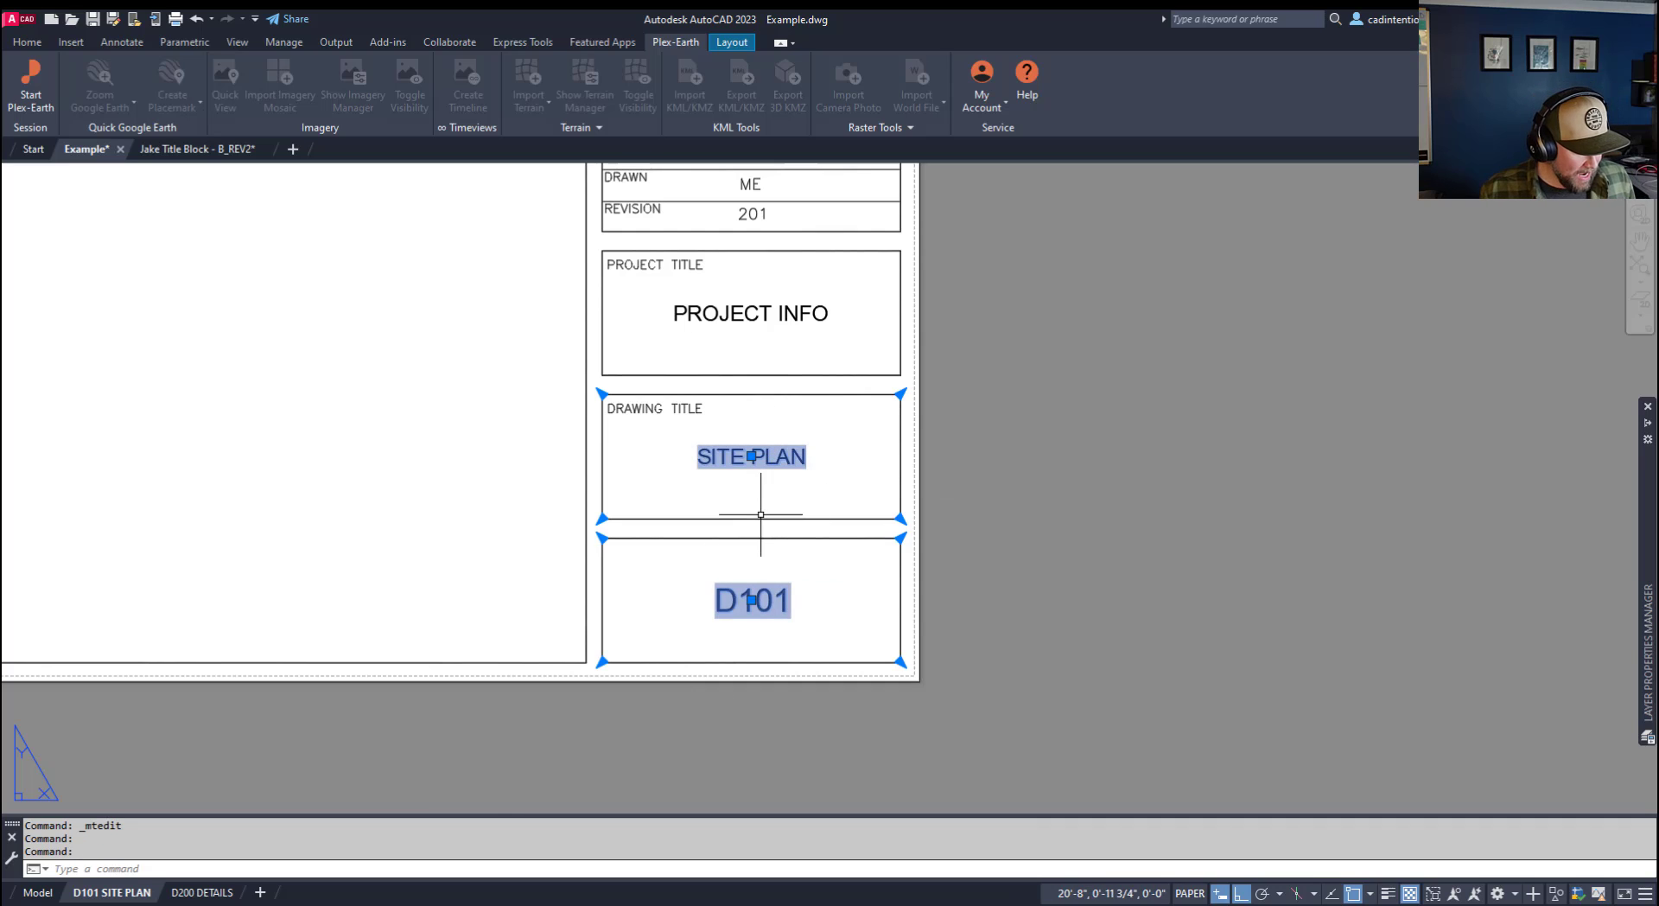
key("ctrl+shift+c")
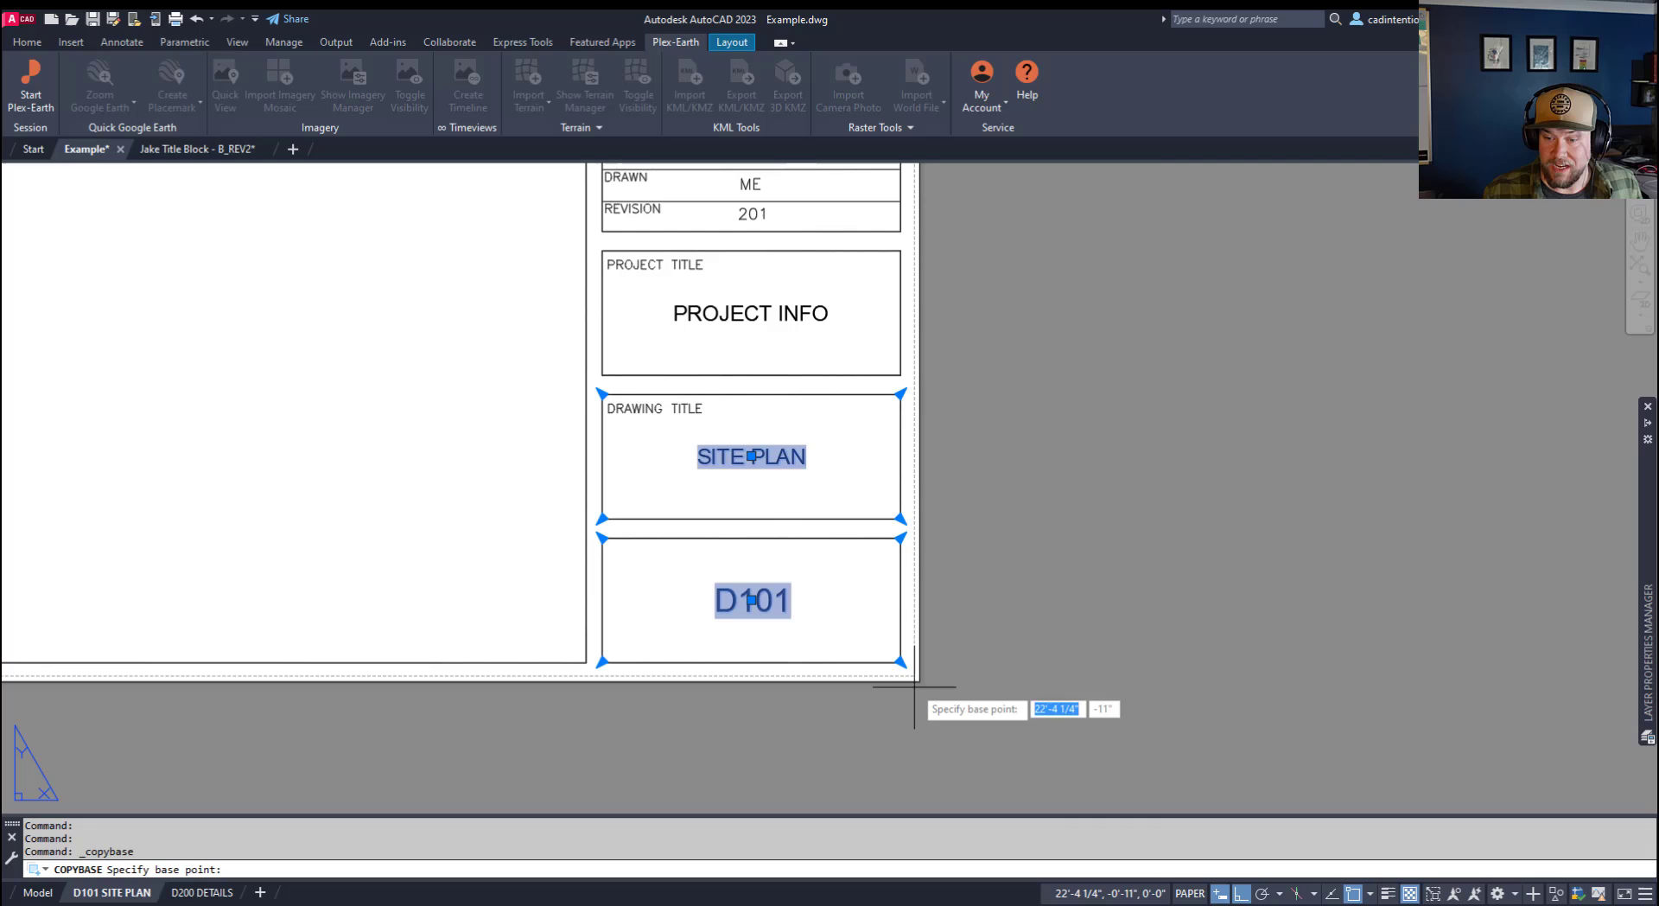
left_click(900, 661)
key("Escape")
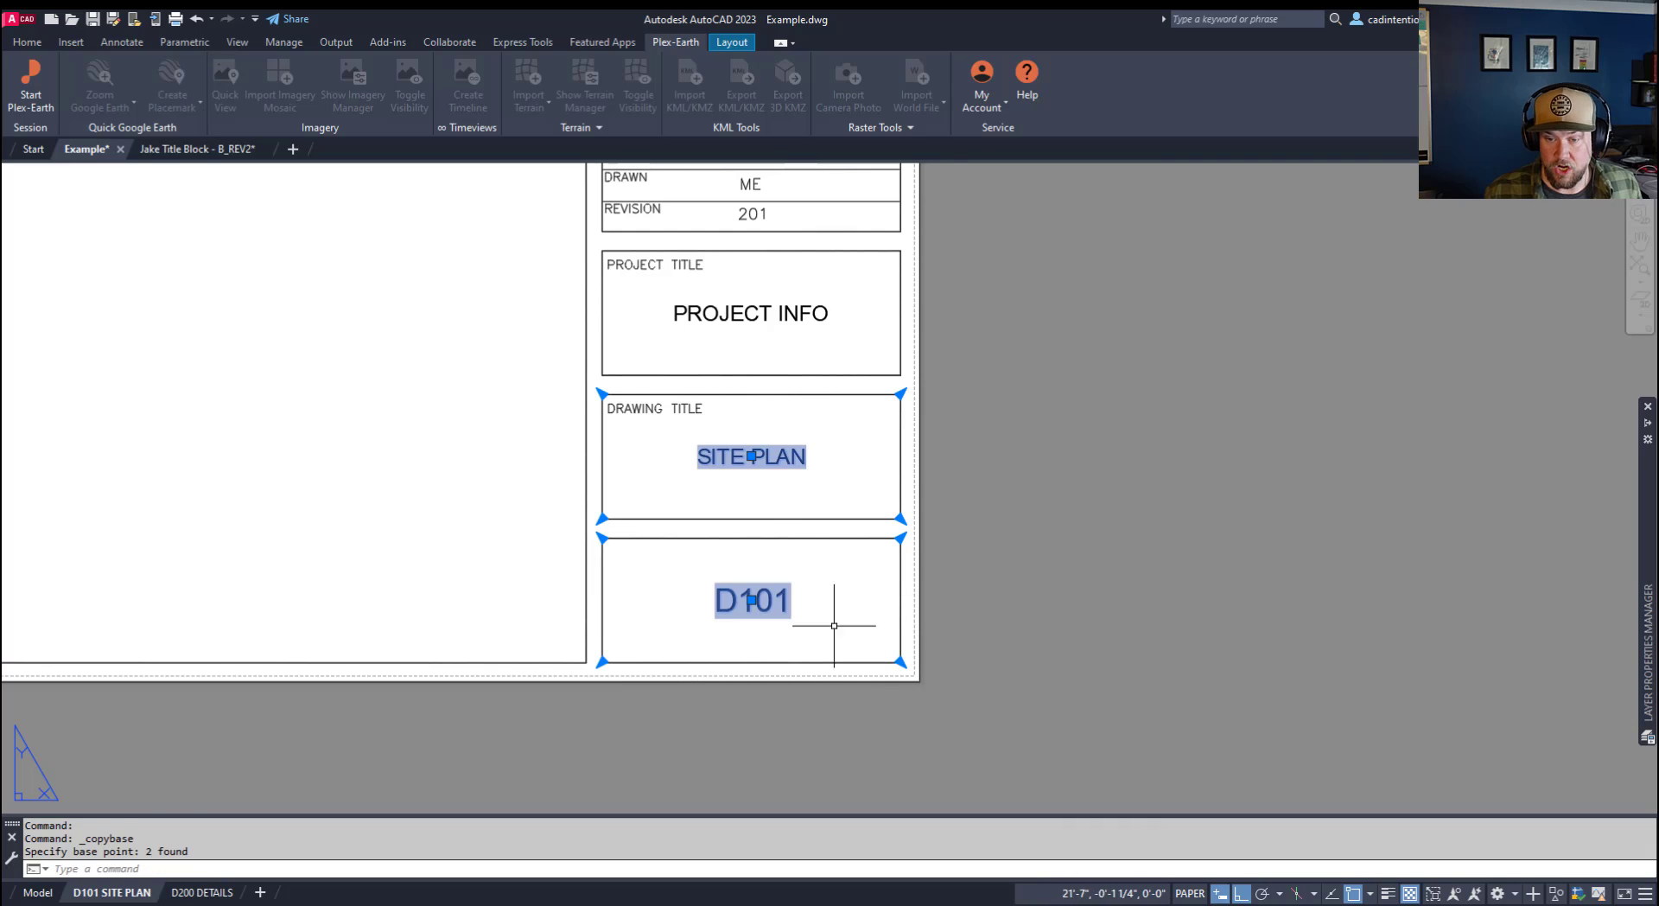
On the D200 DETAILS sheet, delete the placeholder DRAWING TITLE and D100 number text.
left_click(207, 892)
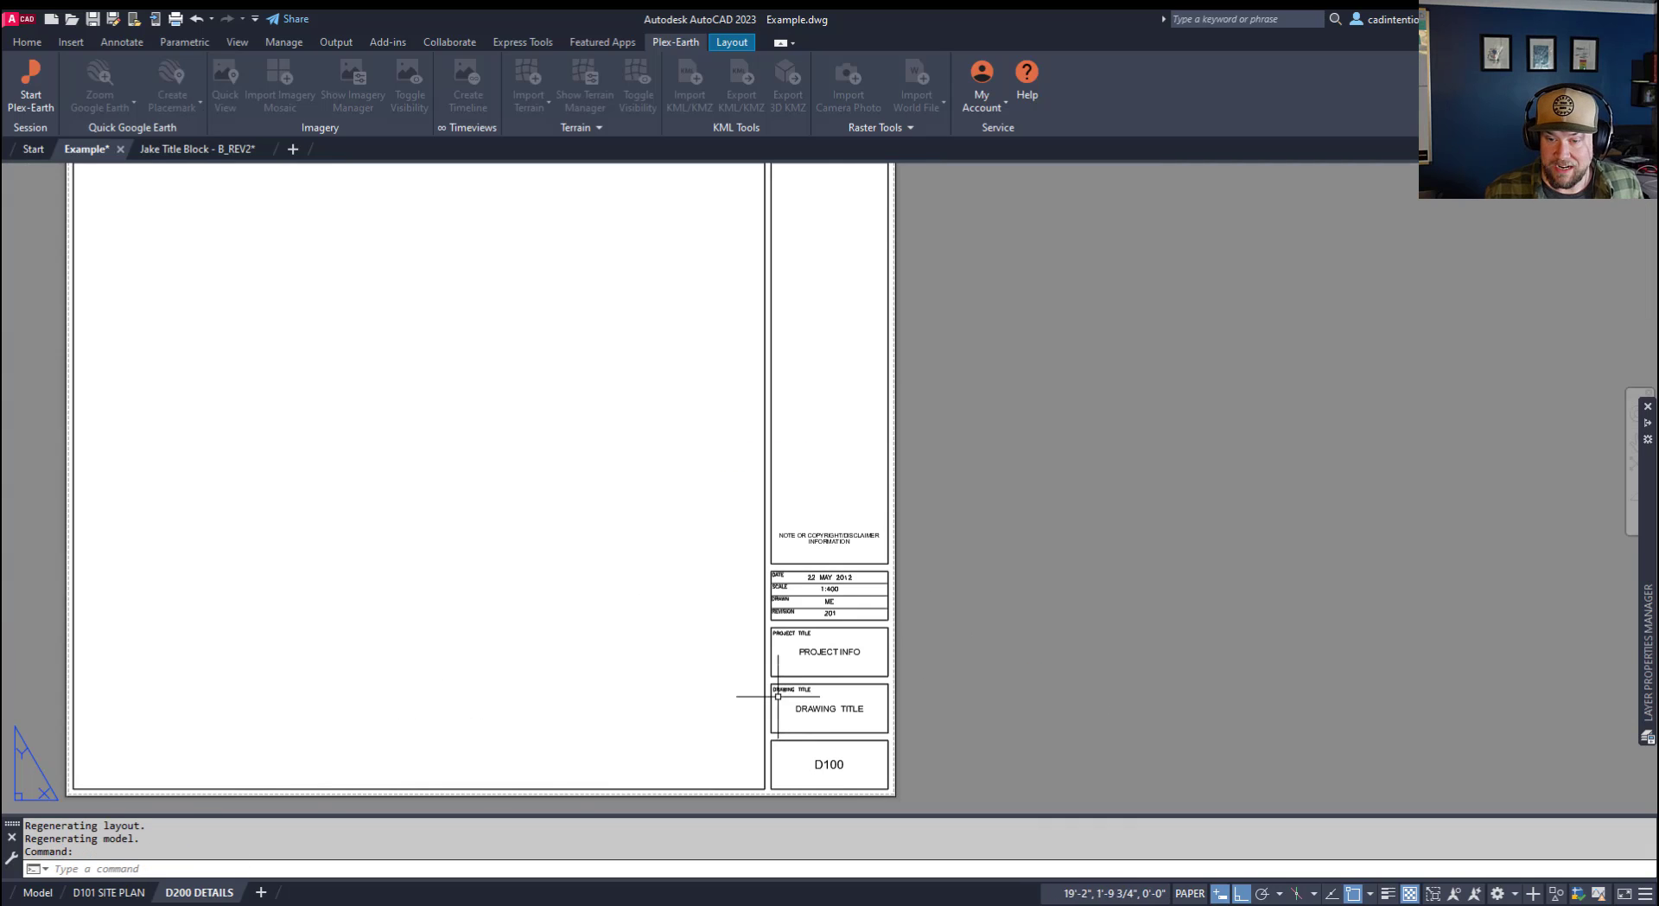
scroll(784, 523, "up", 4)
left_click(737, 615)
left_click(656, 553)
left_click(663, 437)
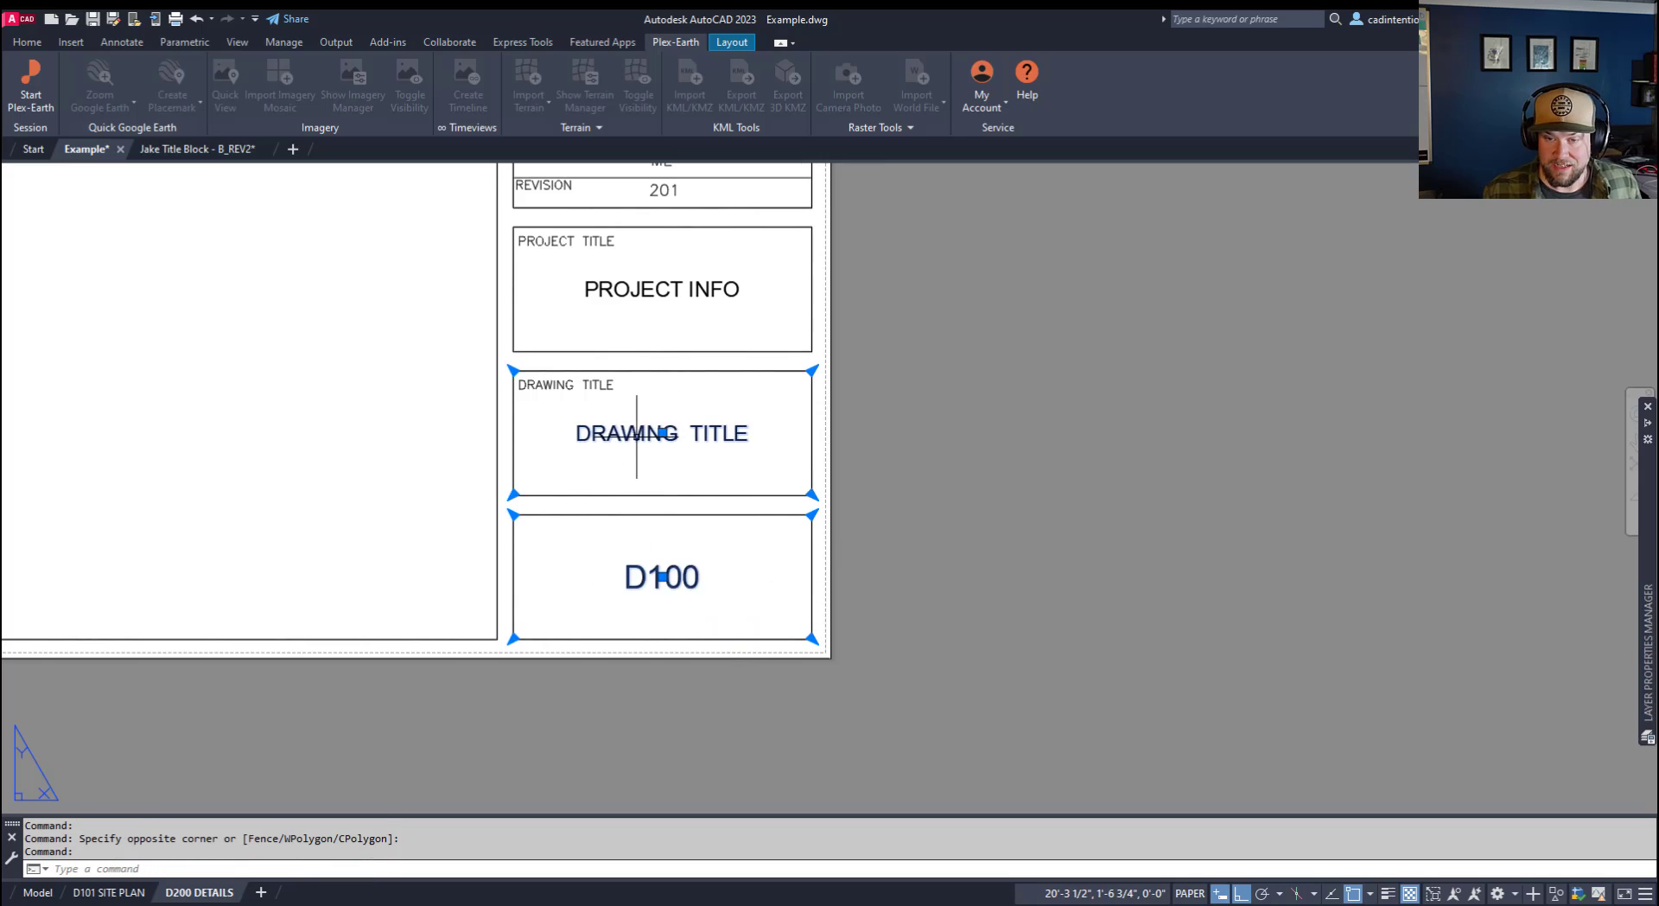
key("Delete")
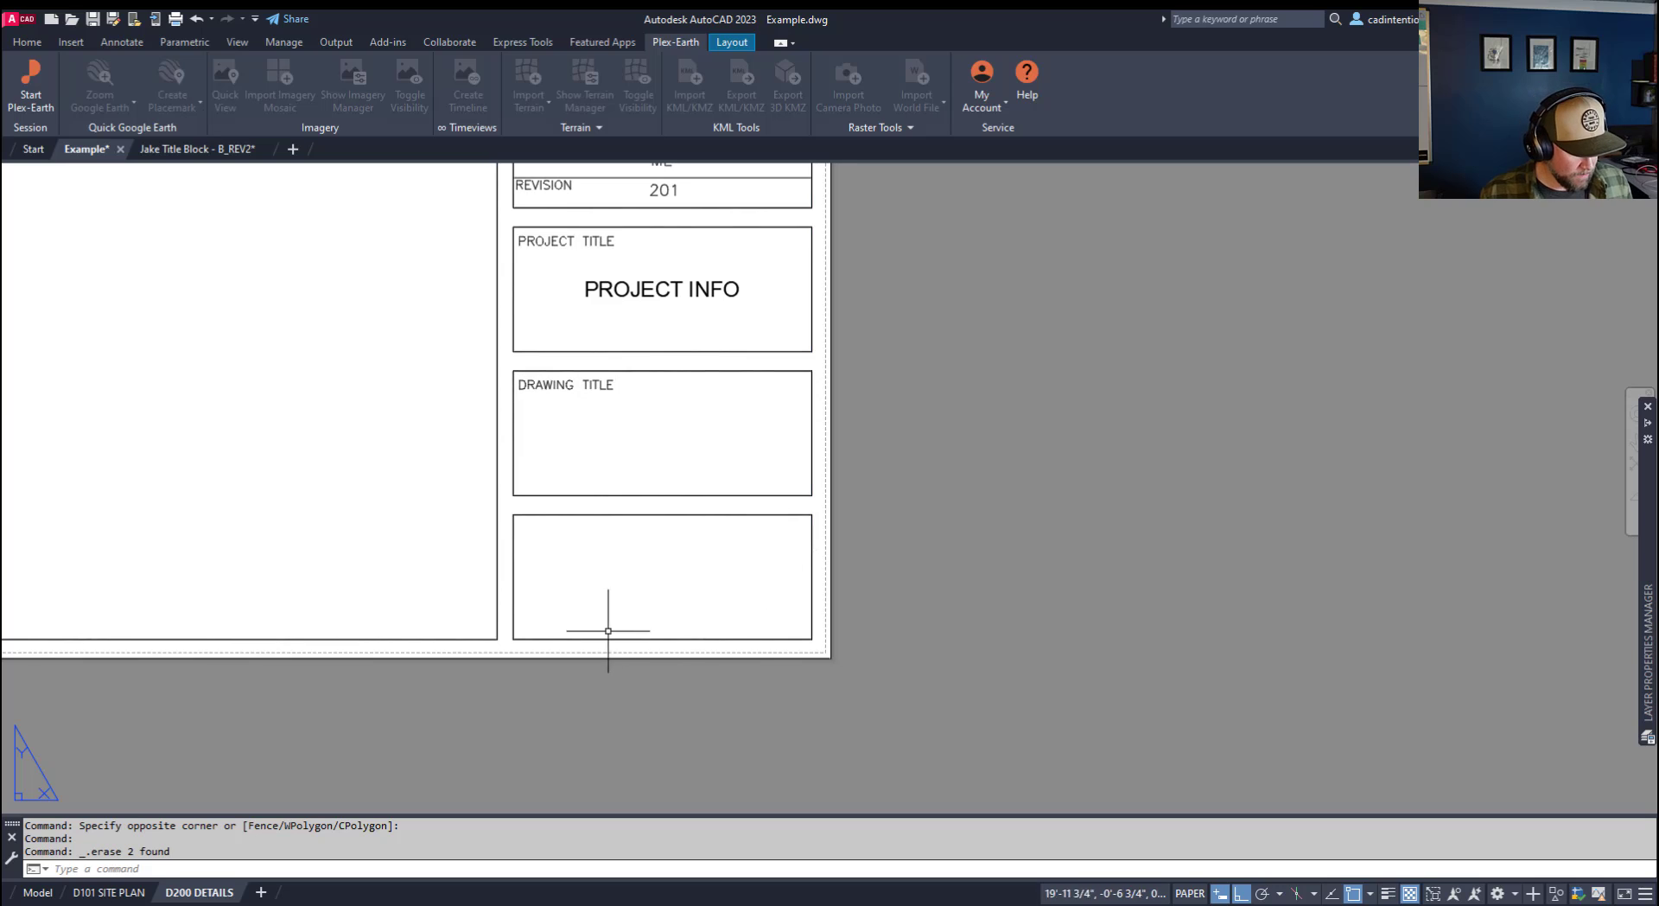
Paste the copied fields at the same title block corner, now reading DETAILS and D200.
key("ctrl+v")
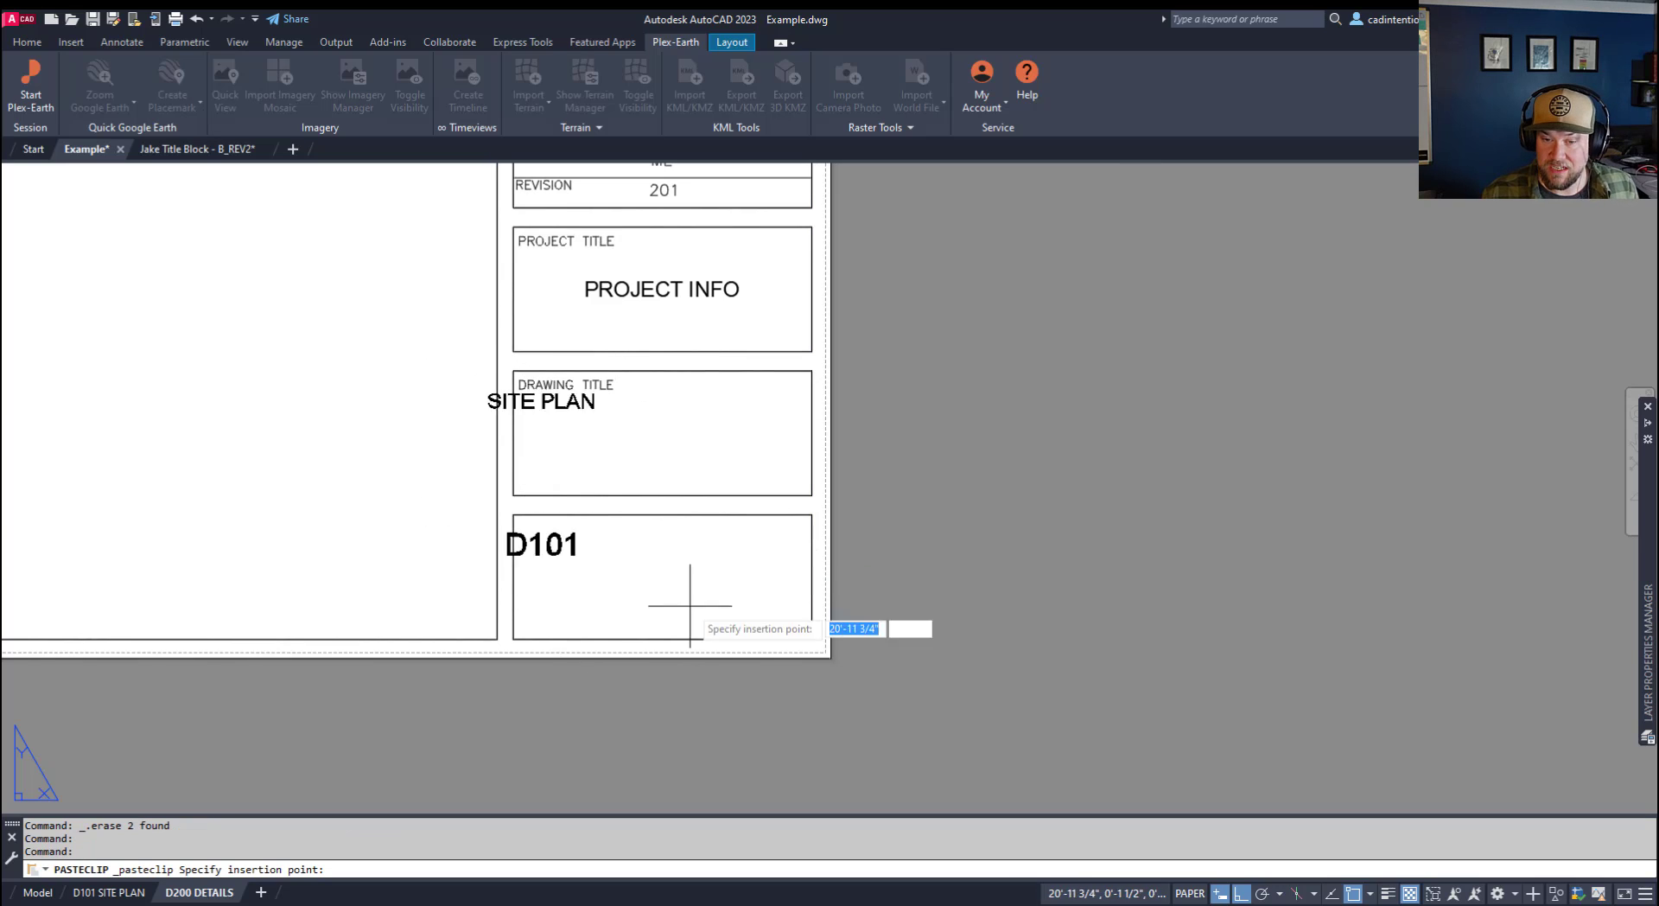
left_click(811, 638)
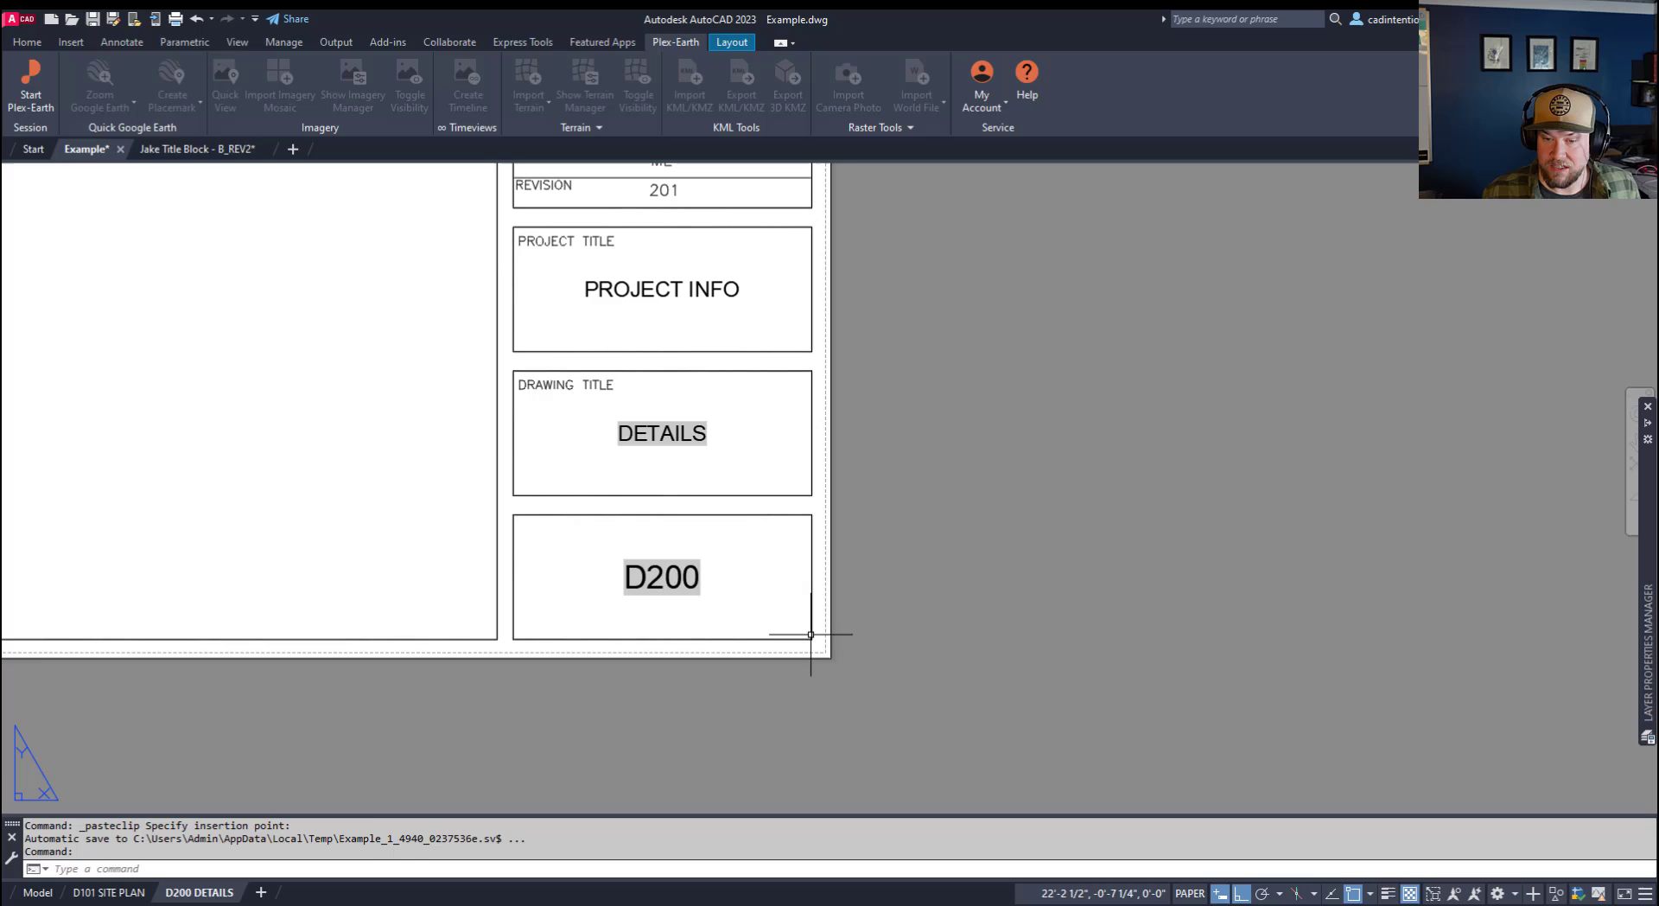
key("Escape")
key("Escape")
middle_click_drag(695, 578, 750, 578)
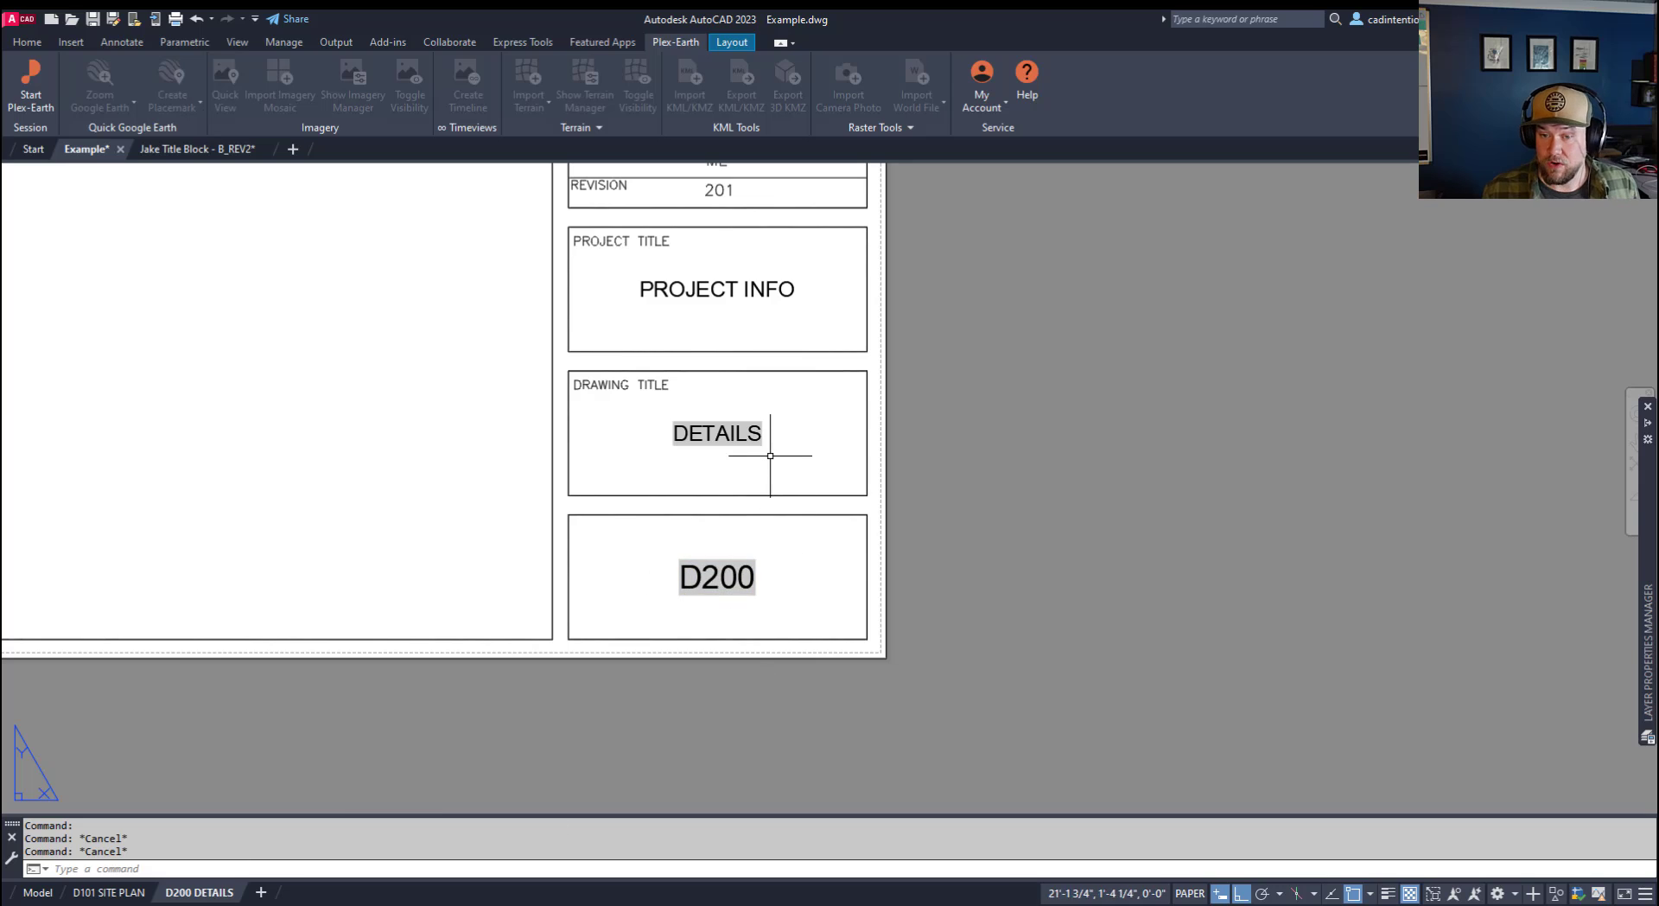
middle_click_drag(863, 438, 764, 453)
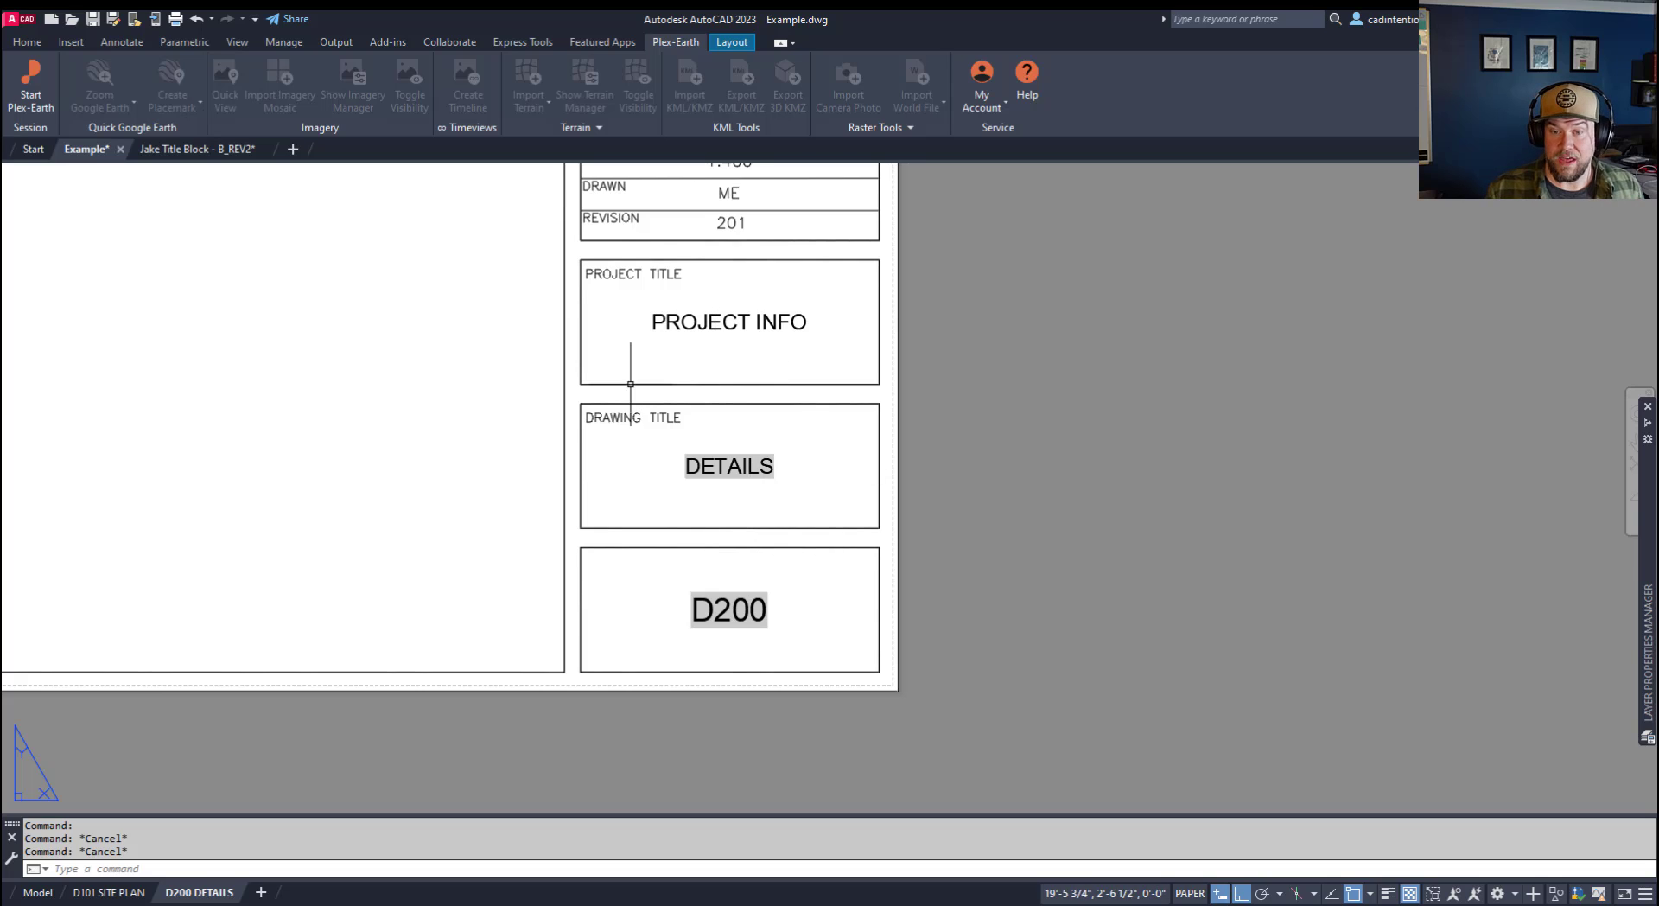
scroll(605, 436, "down", 2)
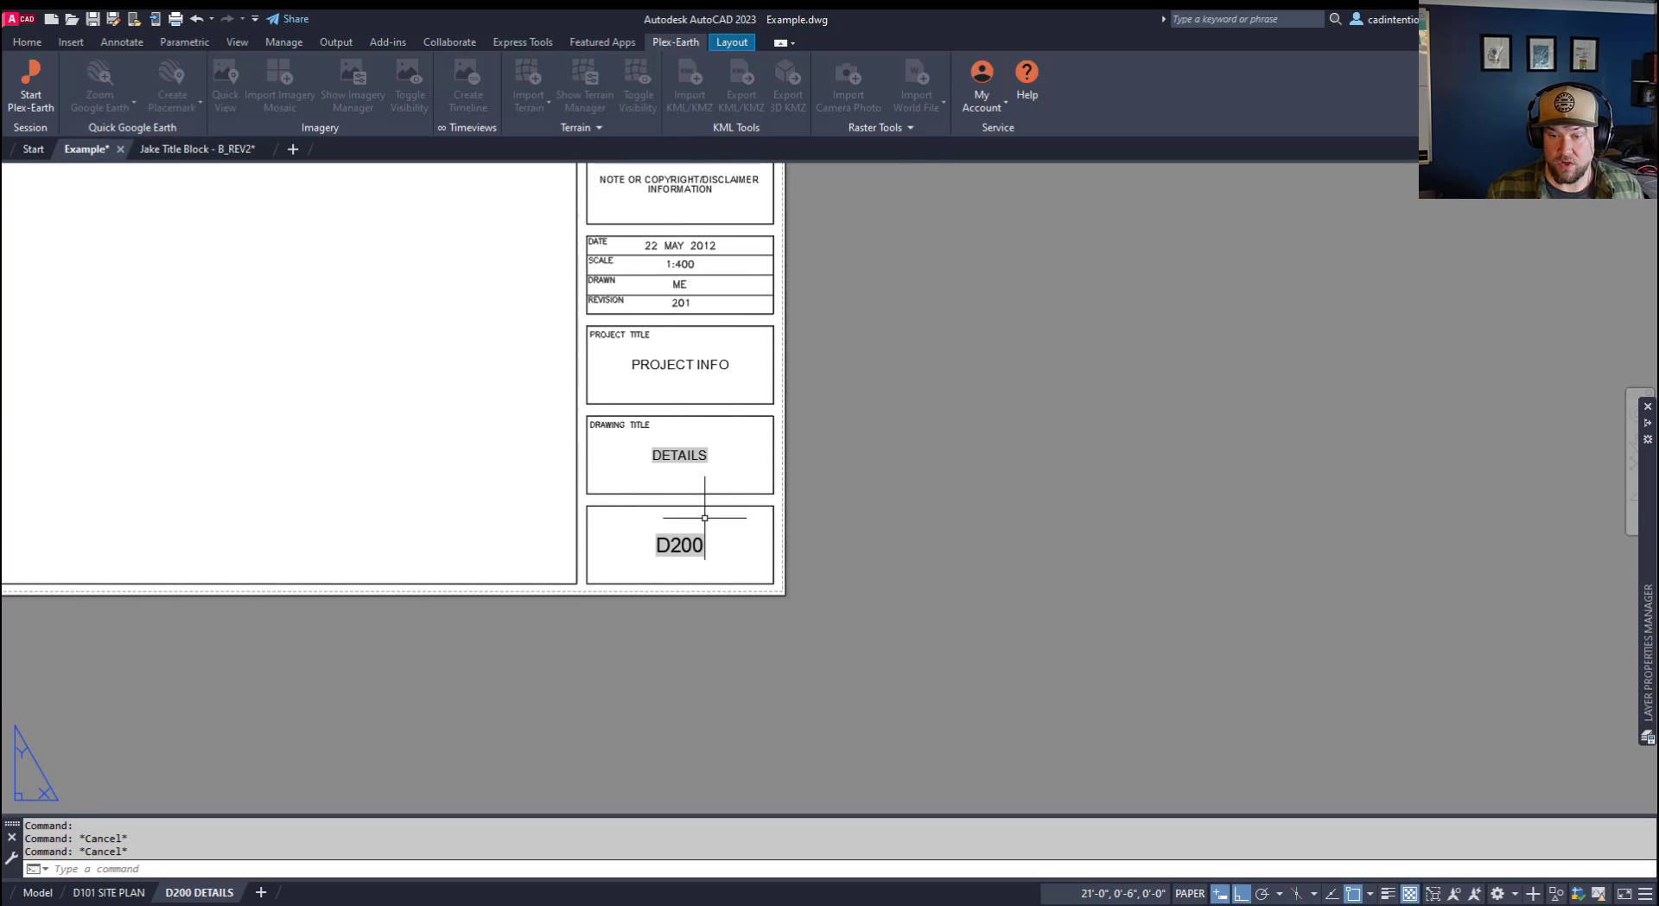
scroll(1058, 787, "down", 2)
scroll(821, 596, "down", 2)
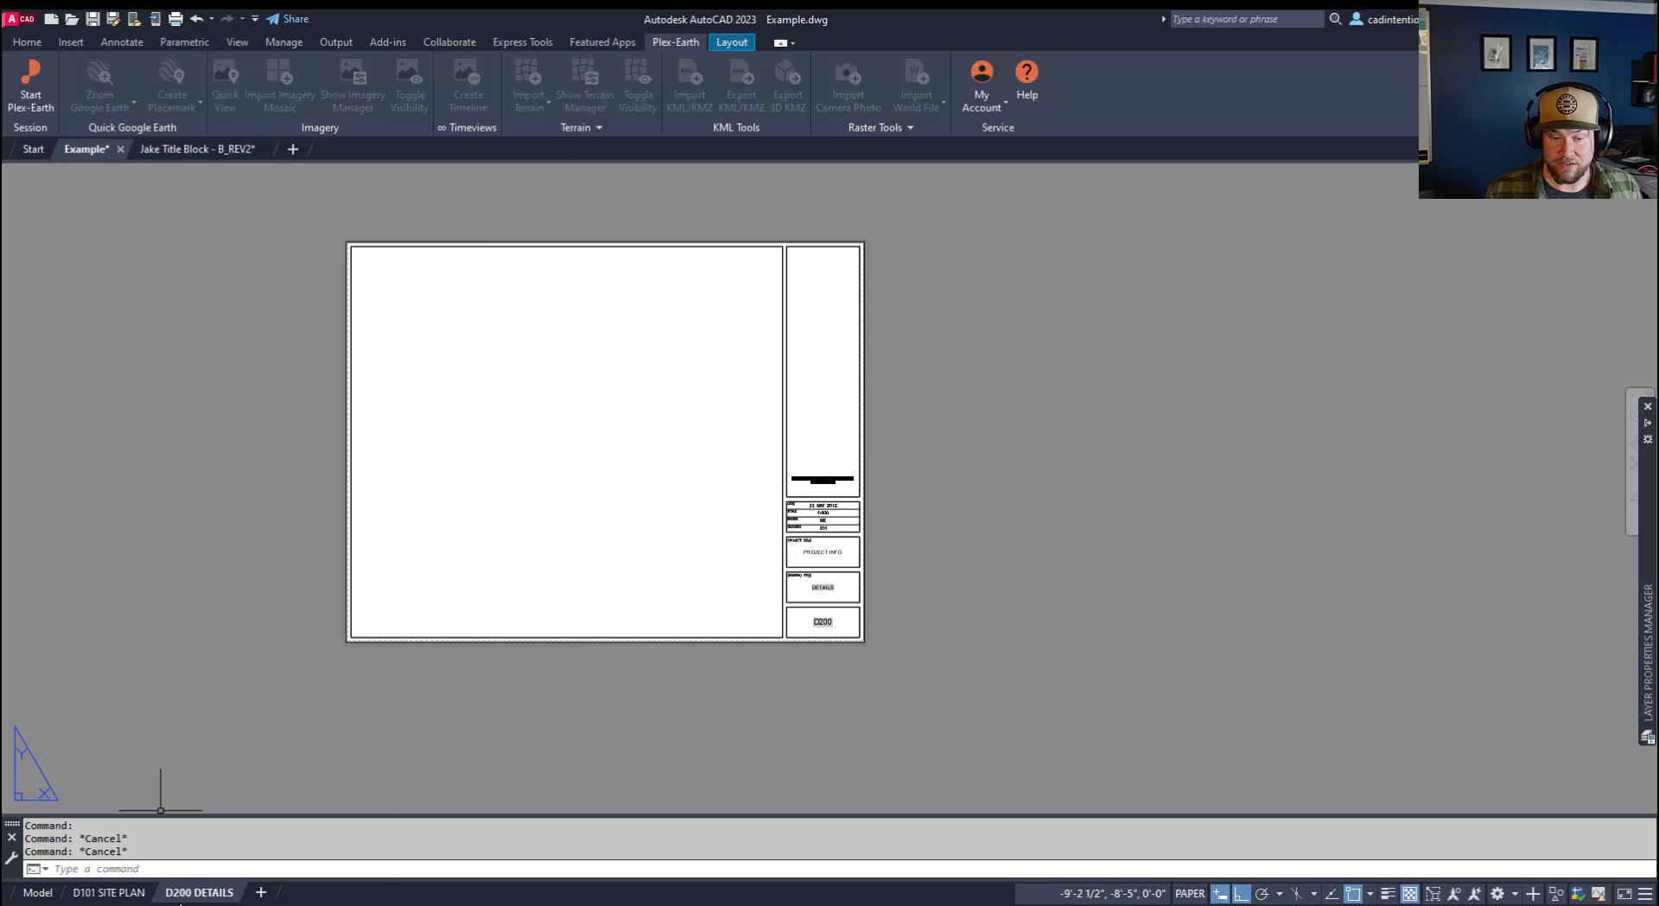
Duplicate the D200 DETAILS layout as a copy placed at the end.
right_click(193, 890)
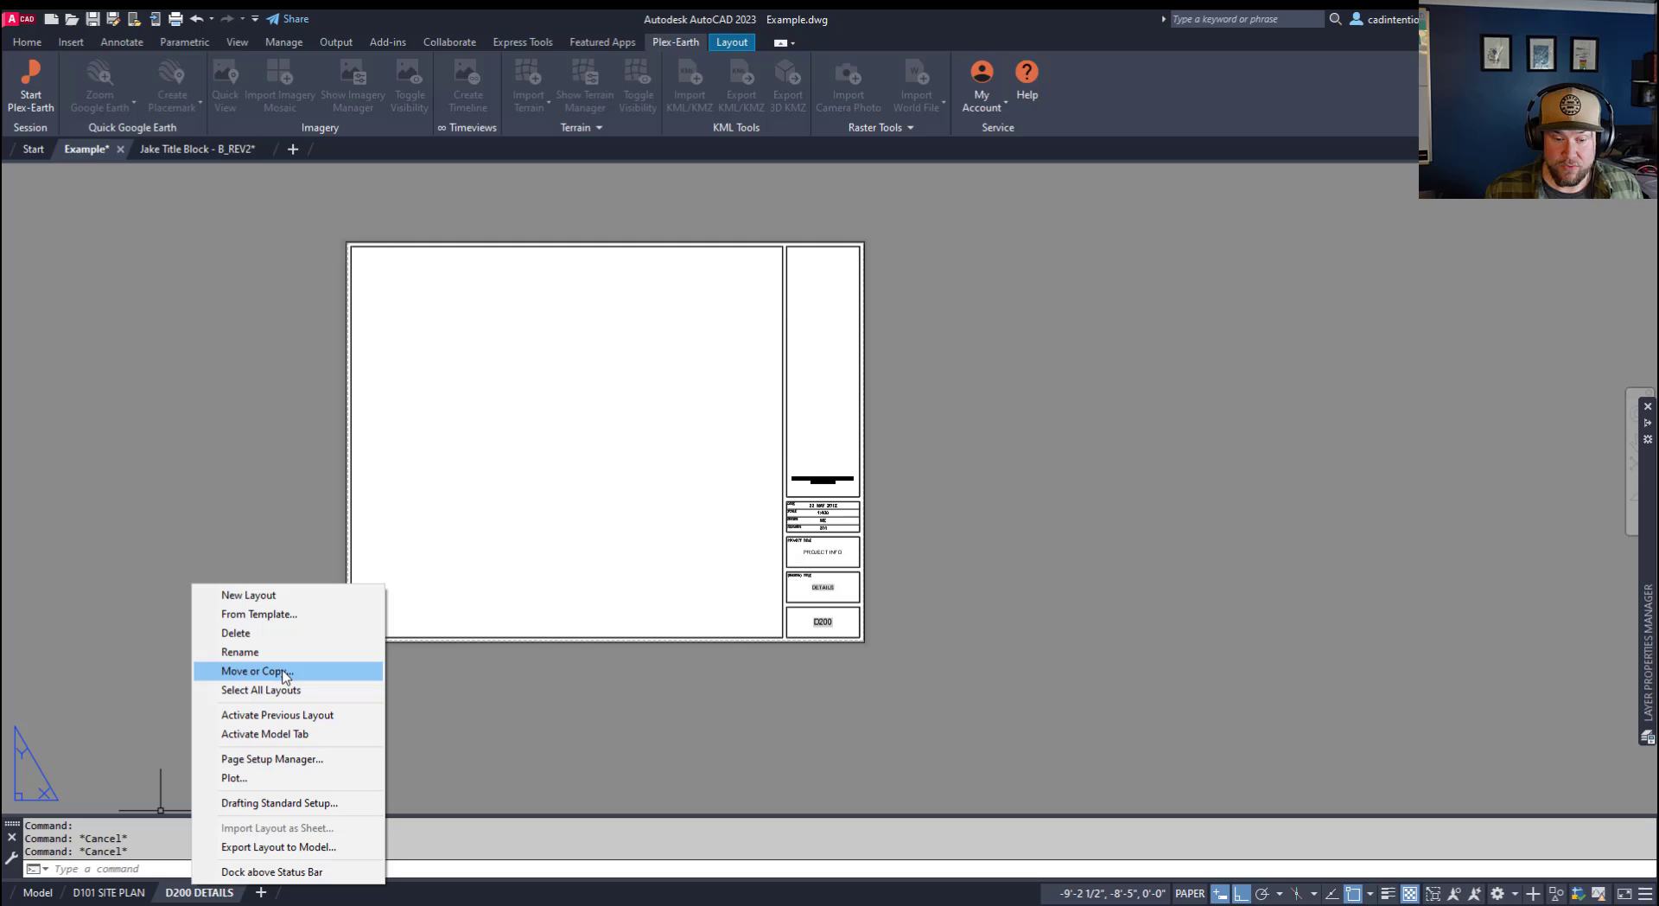
left_click(284, 673)
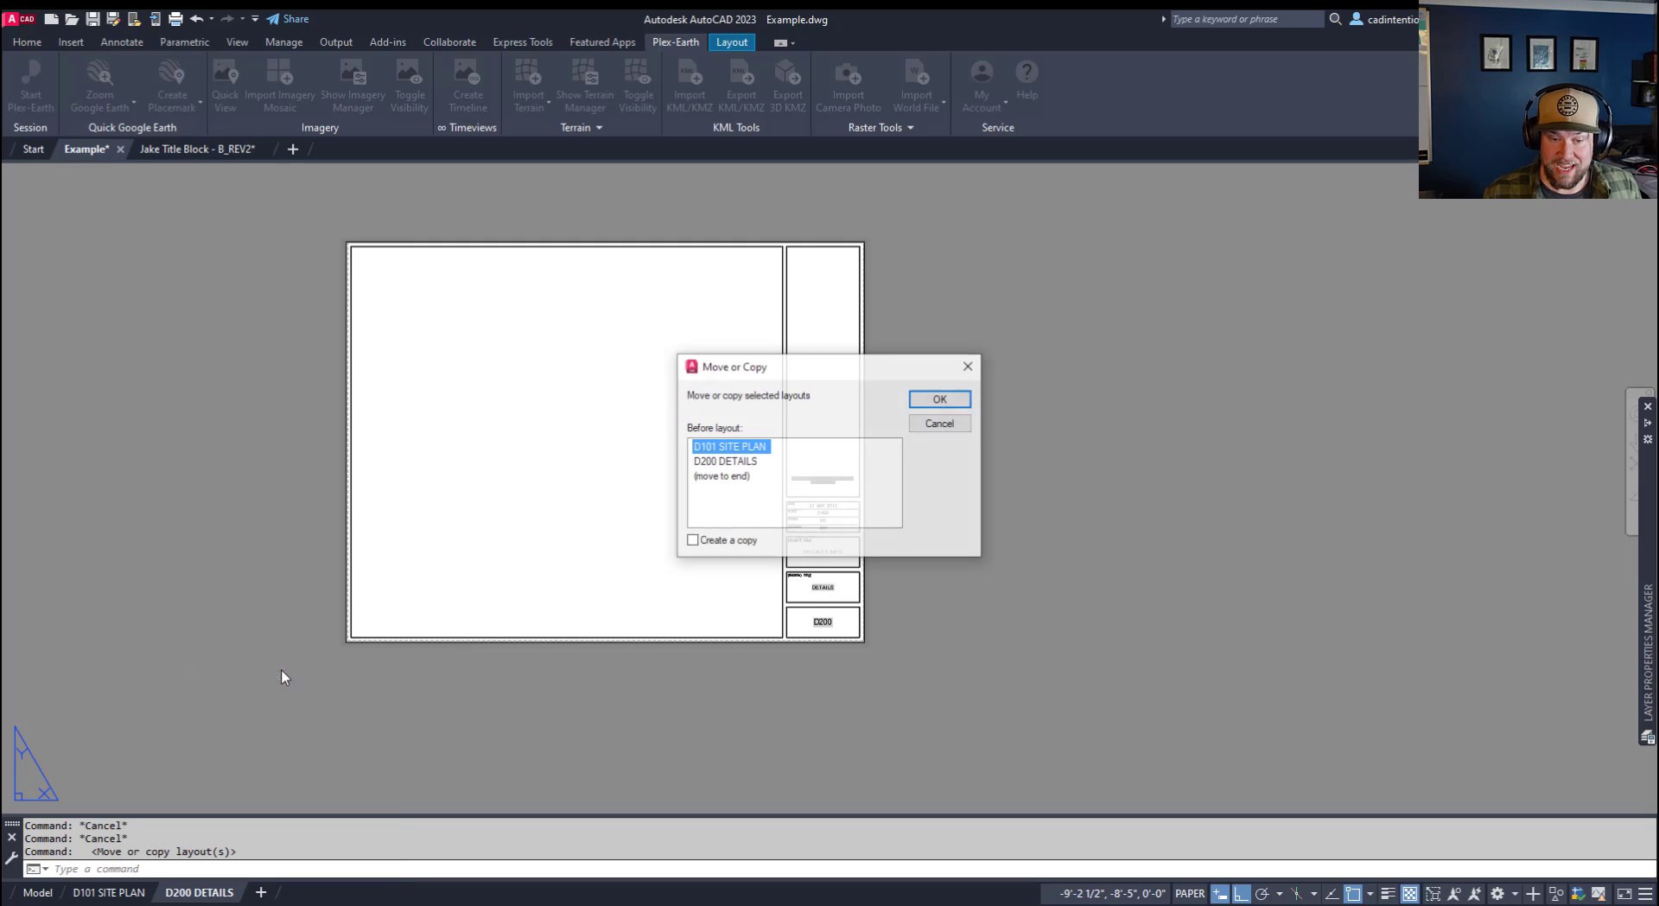
left_click(692, 540)
left_click(736, 476)
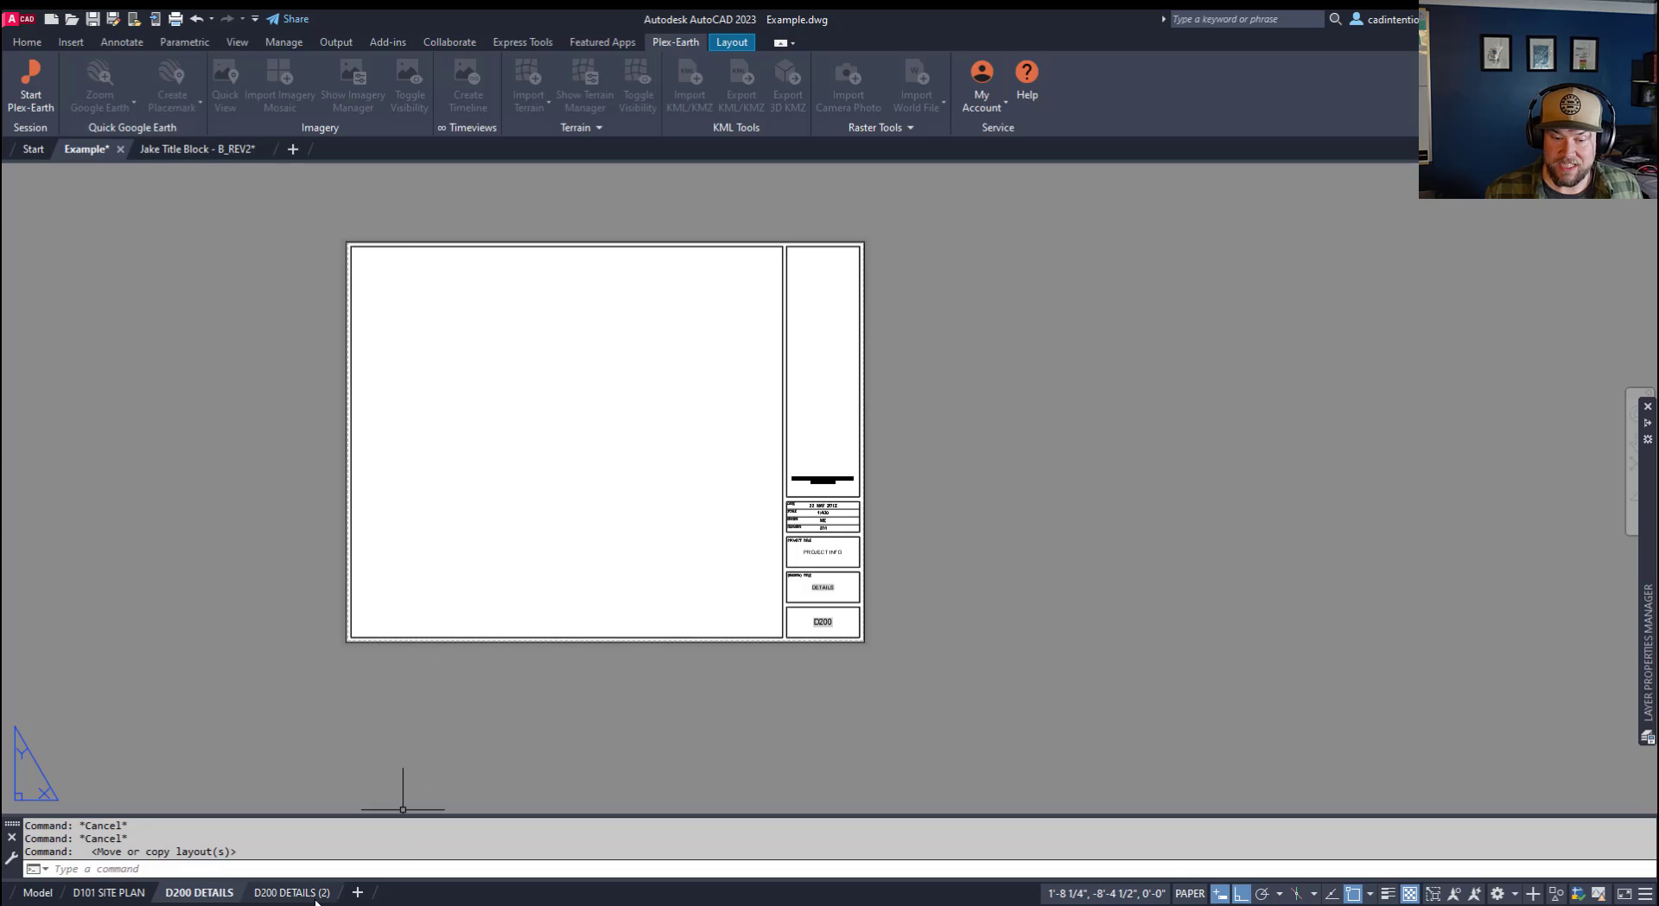
left_click(317, 898)
Rename the copied layout to D300 NOTE and REGEN so its title block shows NOTE and D300.
scroll(789, 684, "up", 4)
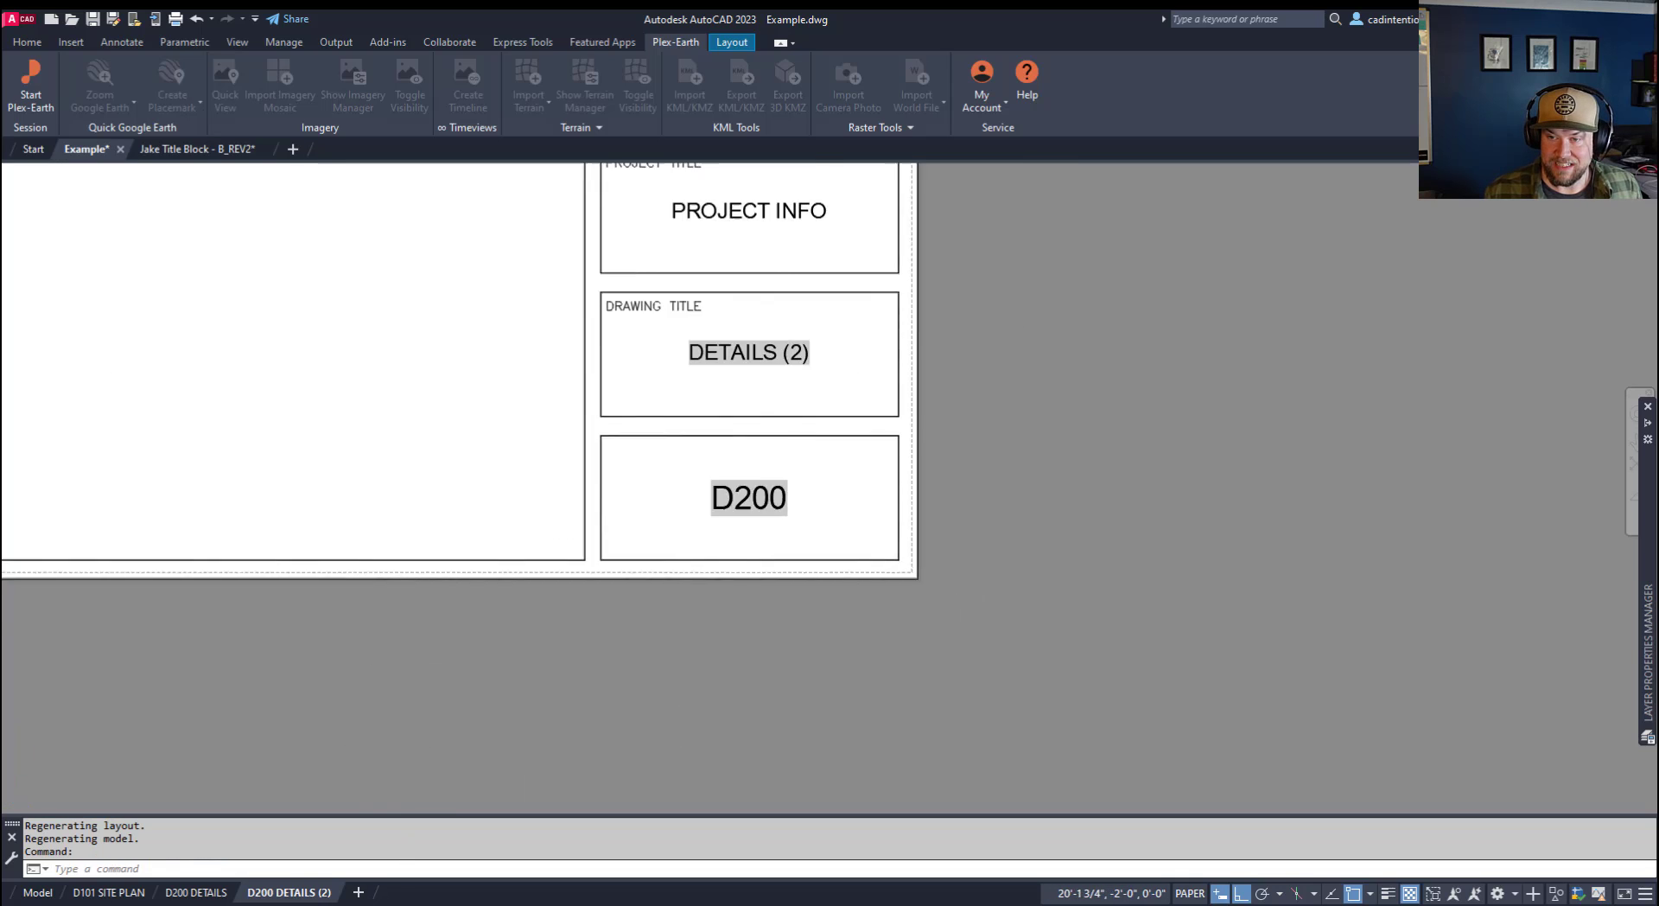
double_click(305, 891)
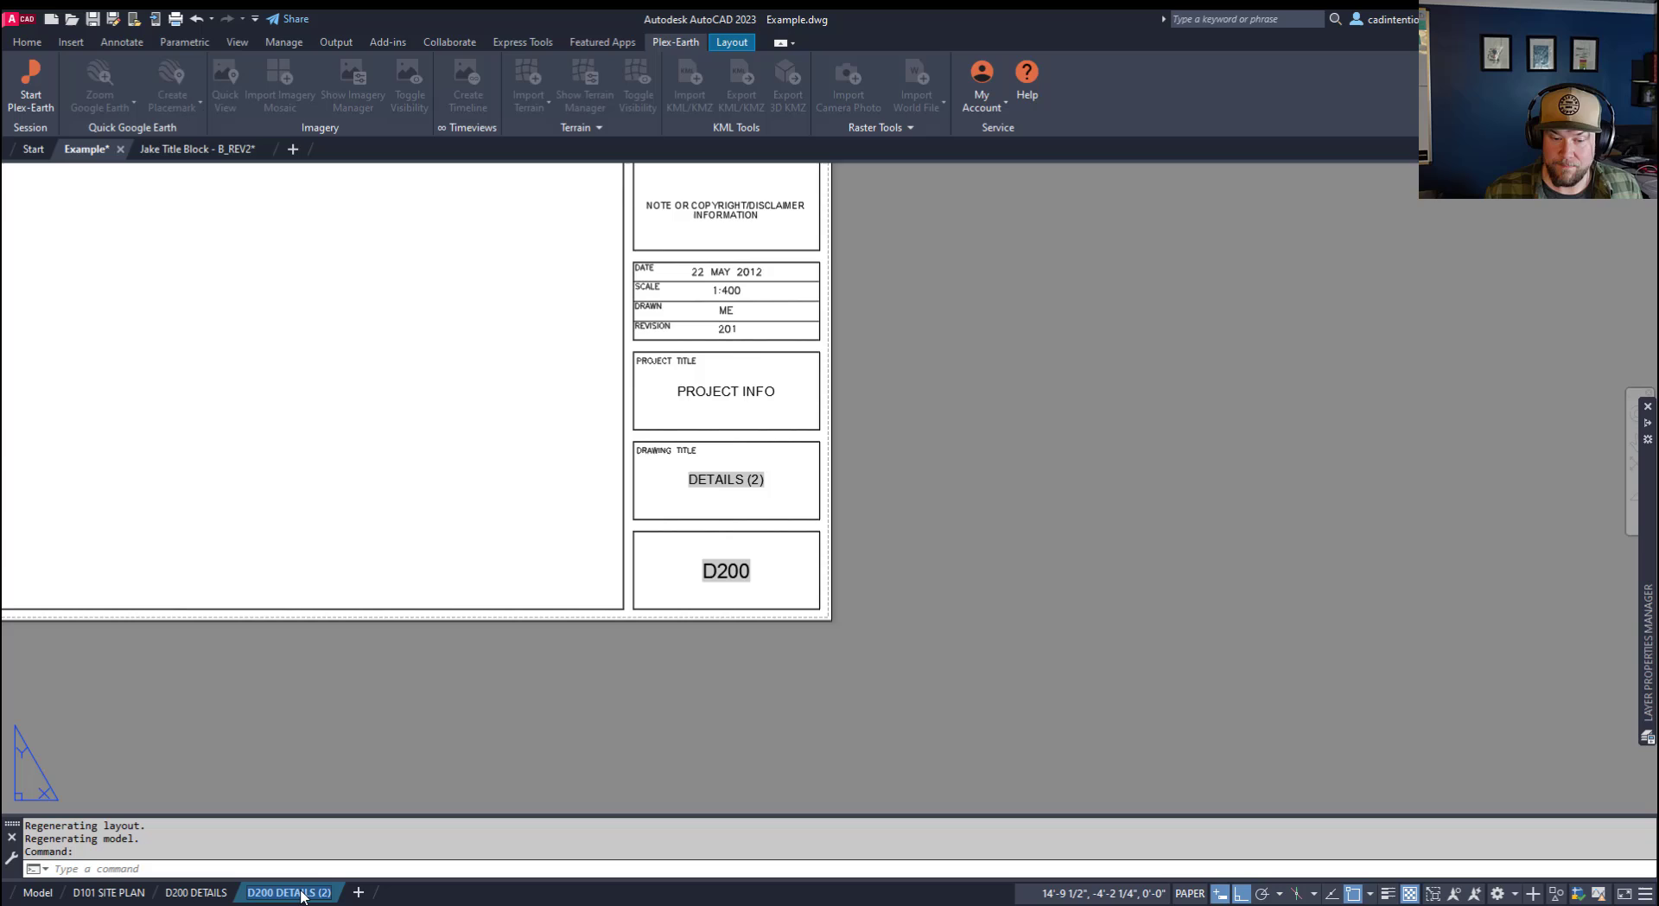
key("End")
key("BackSpace")
key("BackSpace")
key("BackSpace")
key("BackSpace")
key("BackSpace")
key("BackSpace")
key("BackSpace")
key("BackSpace")
key("BackSpace")
key("BackSpace")
key("BackSpace")
key("BackSpace")
key("BackSpace")
key("BackSpace")
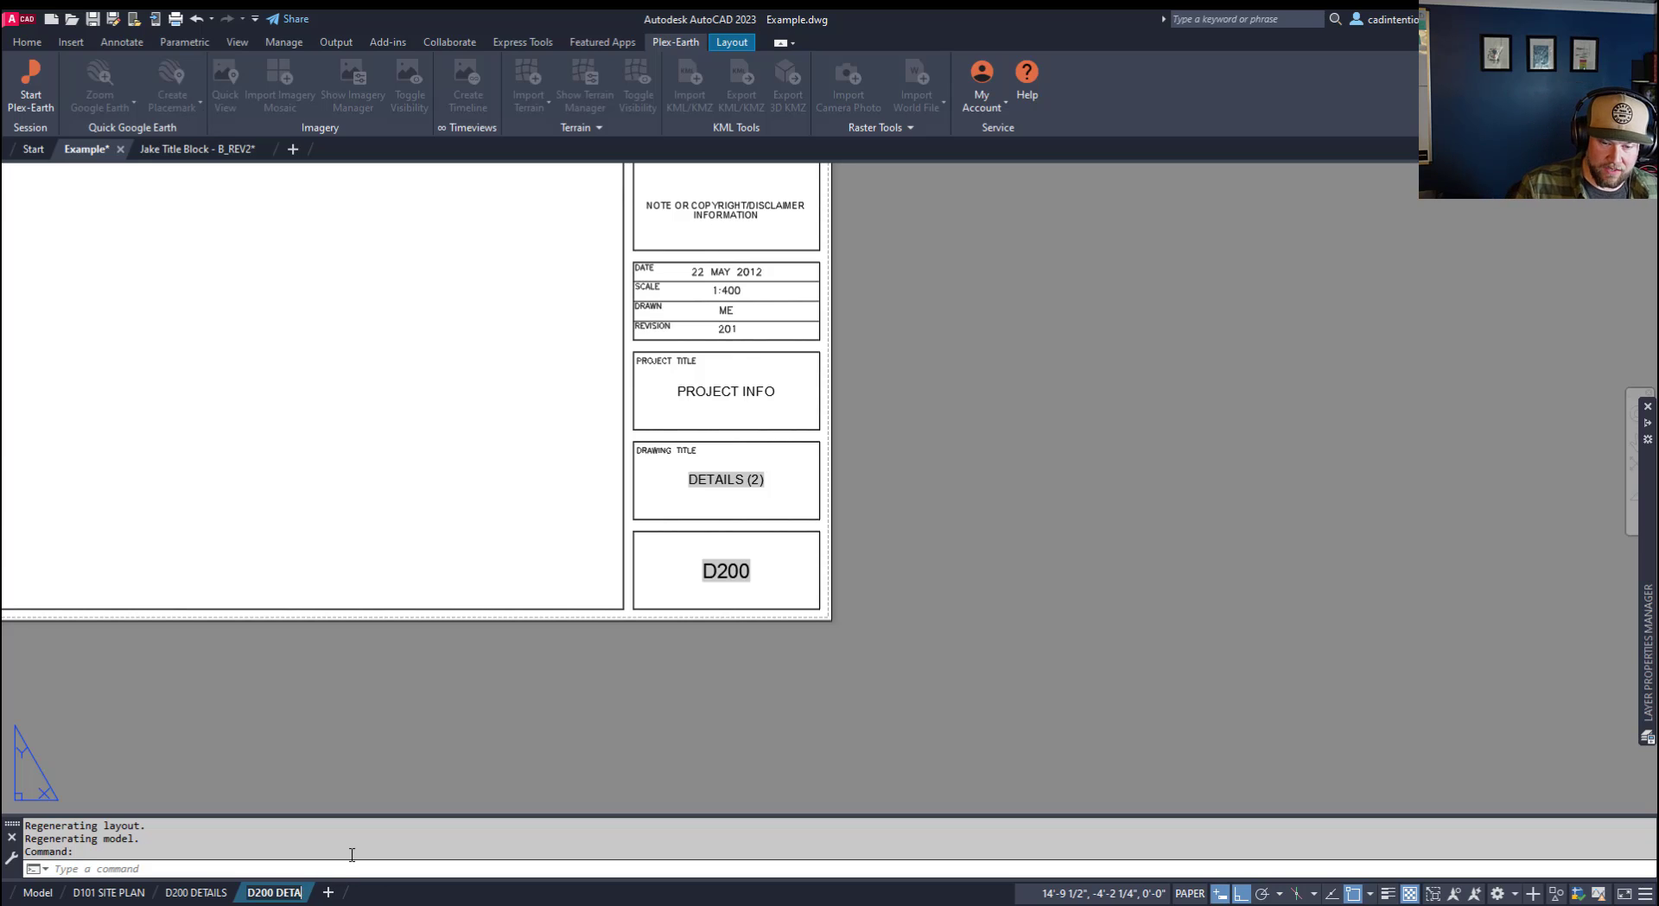
key("BackSpace")
type("3")
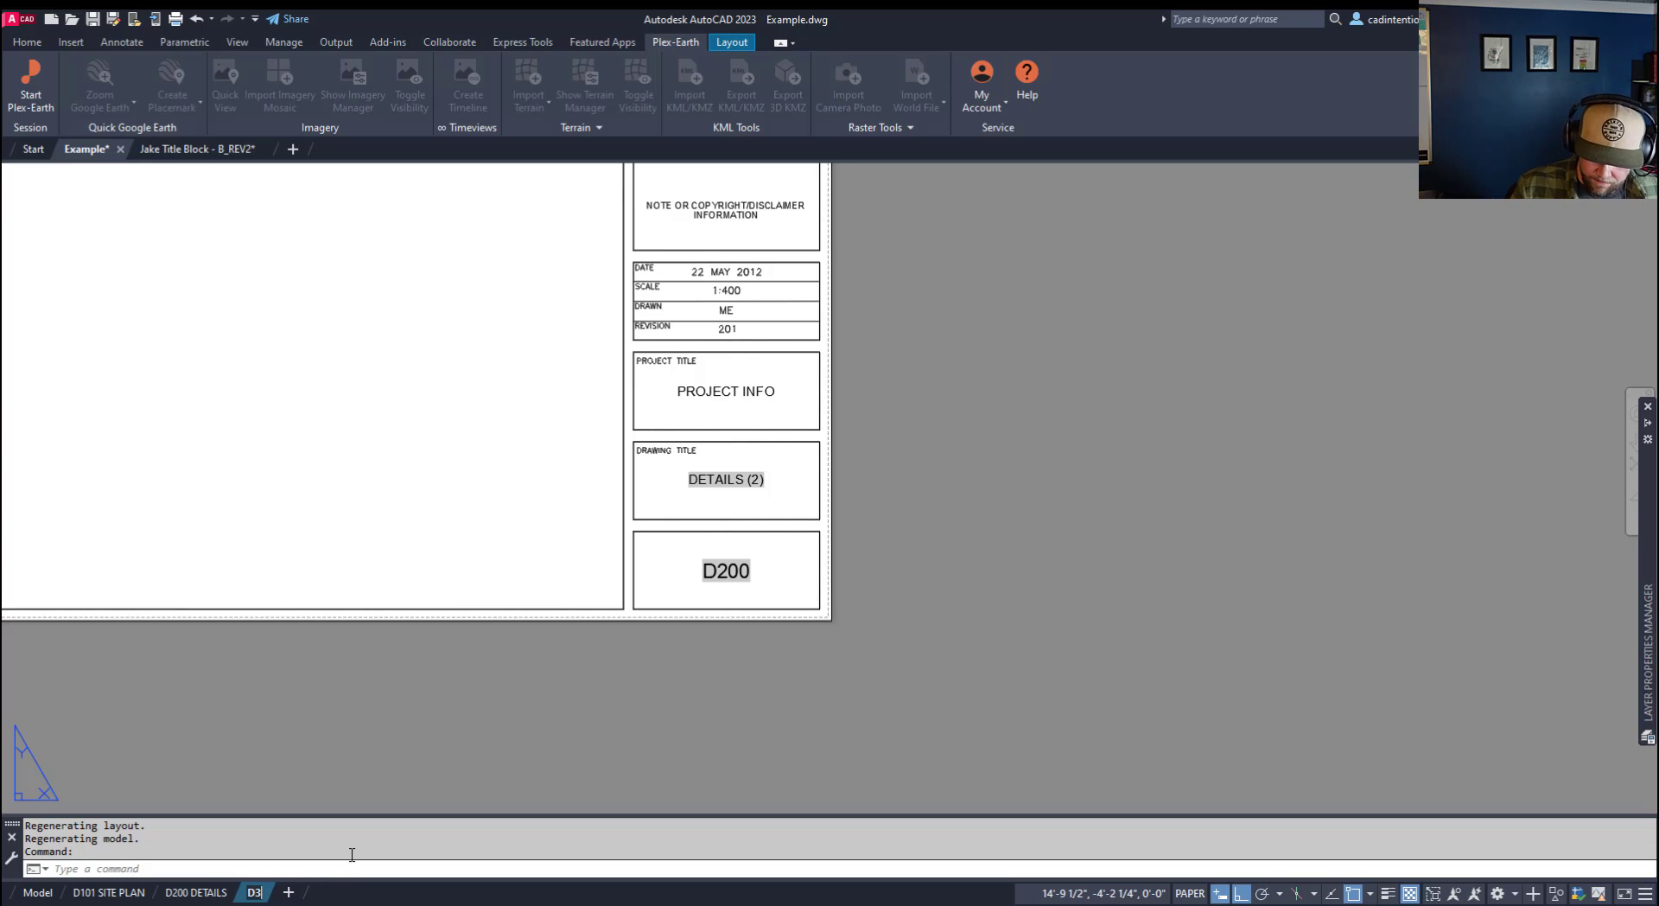
type("00 NOTE")
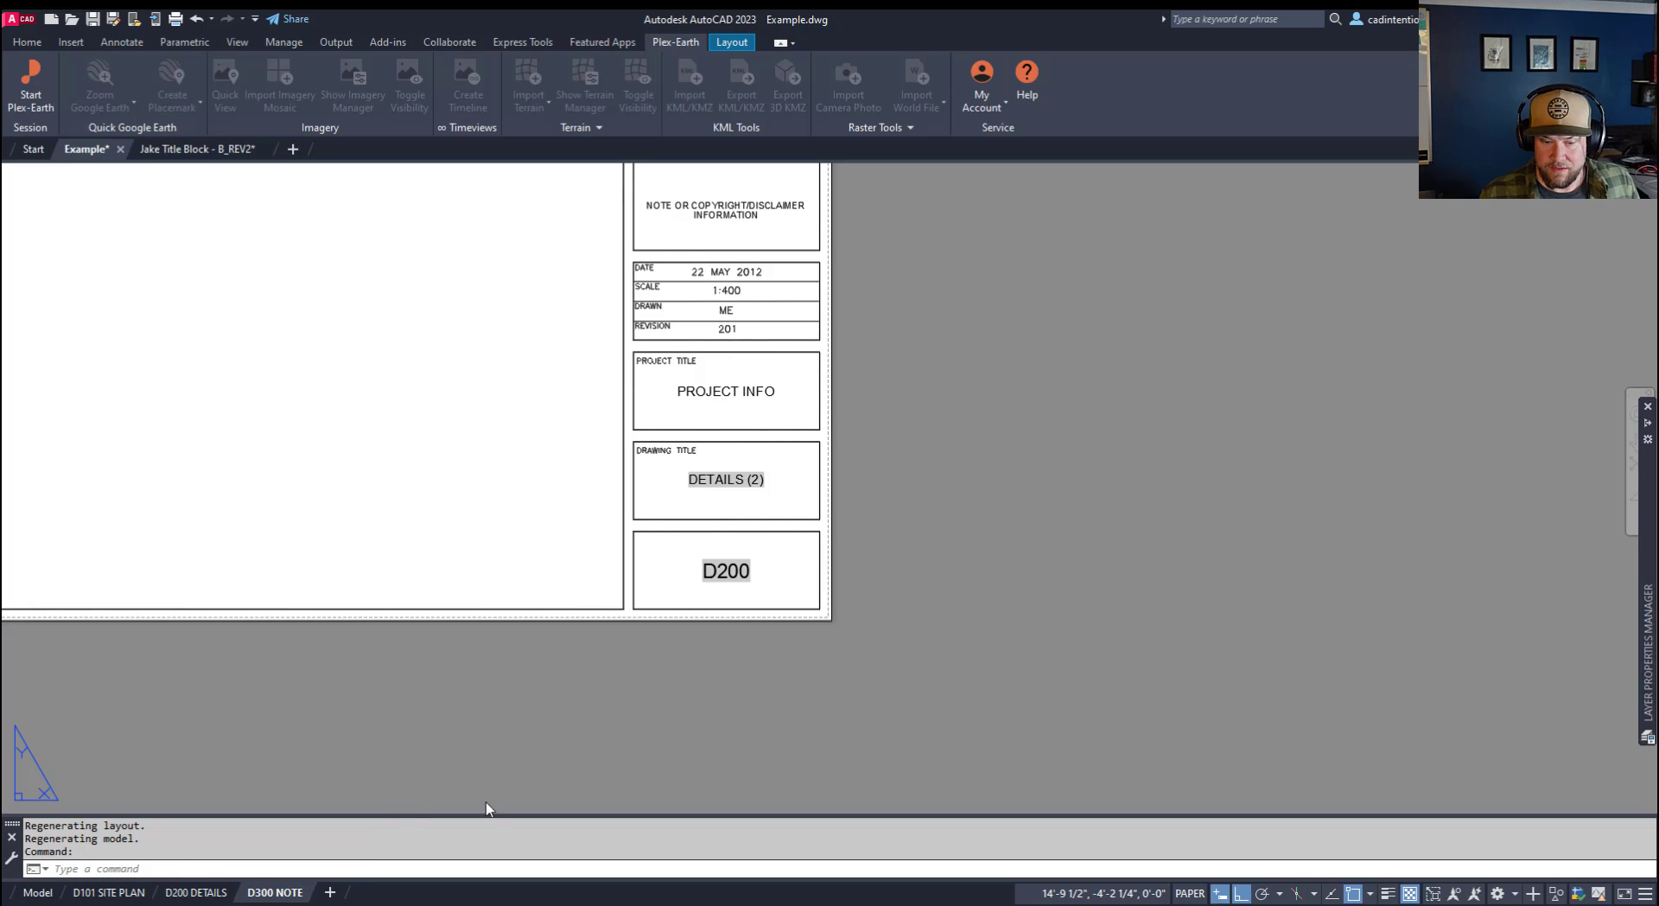
left_click(575, 699)
key("Escape")
key("Escape")
type("RE")
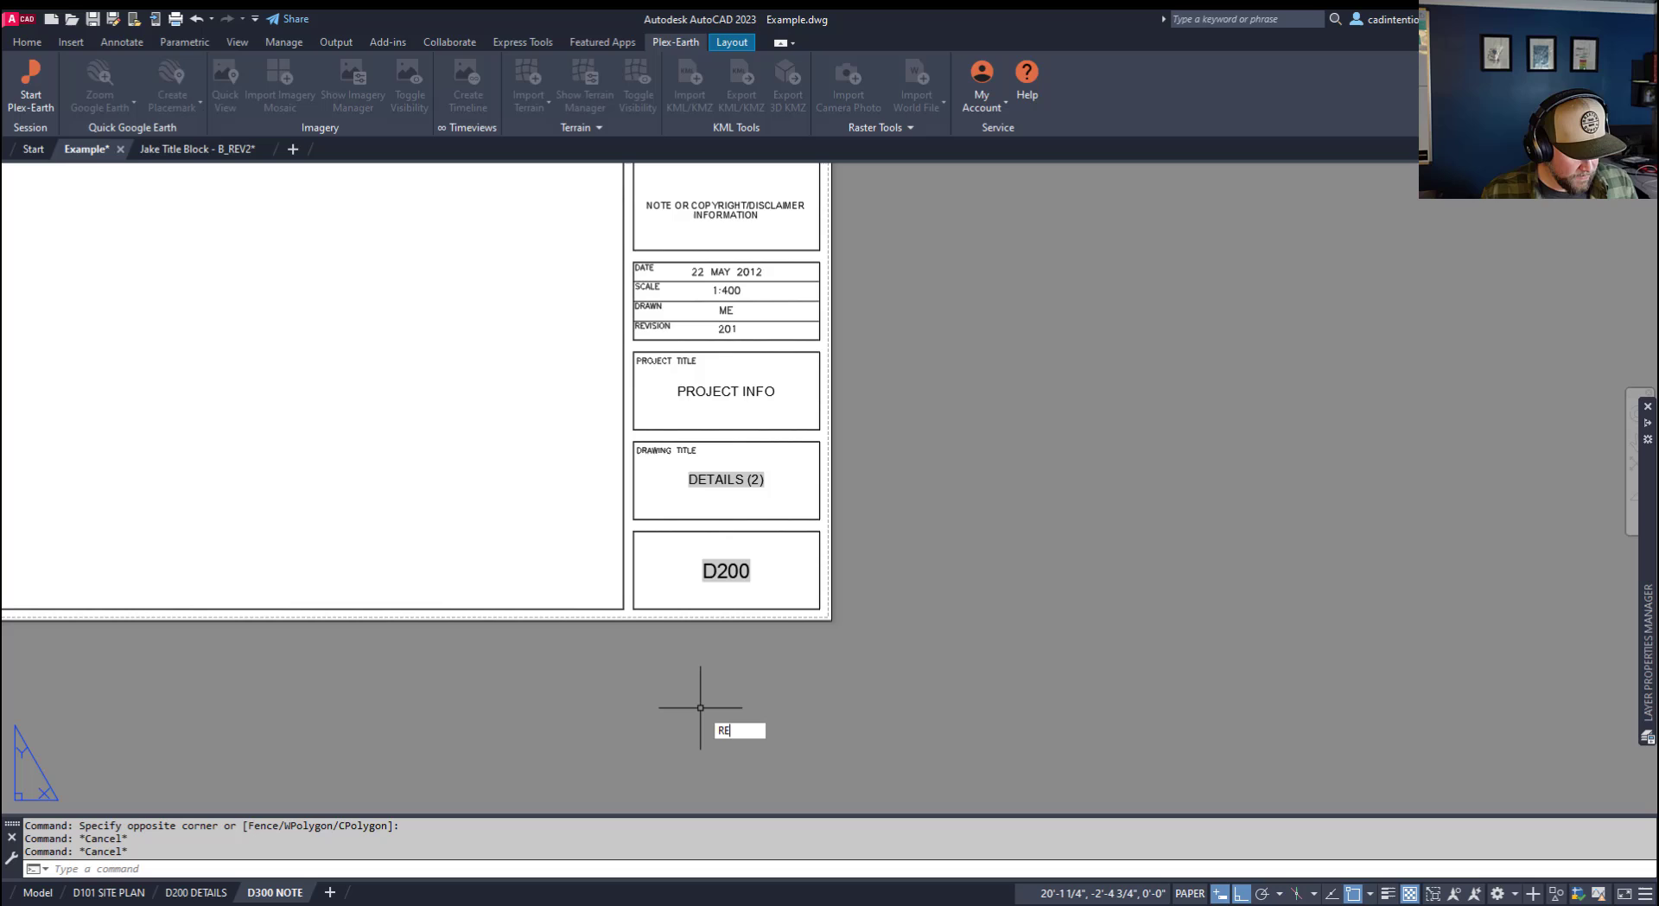
type("GEN")
key("Return")
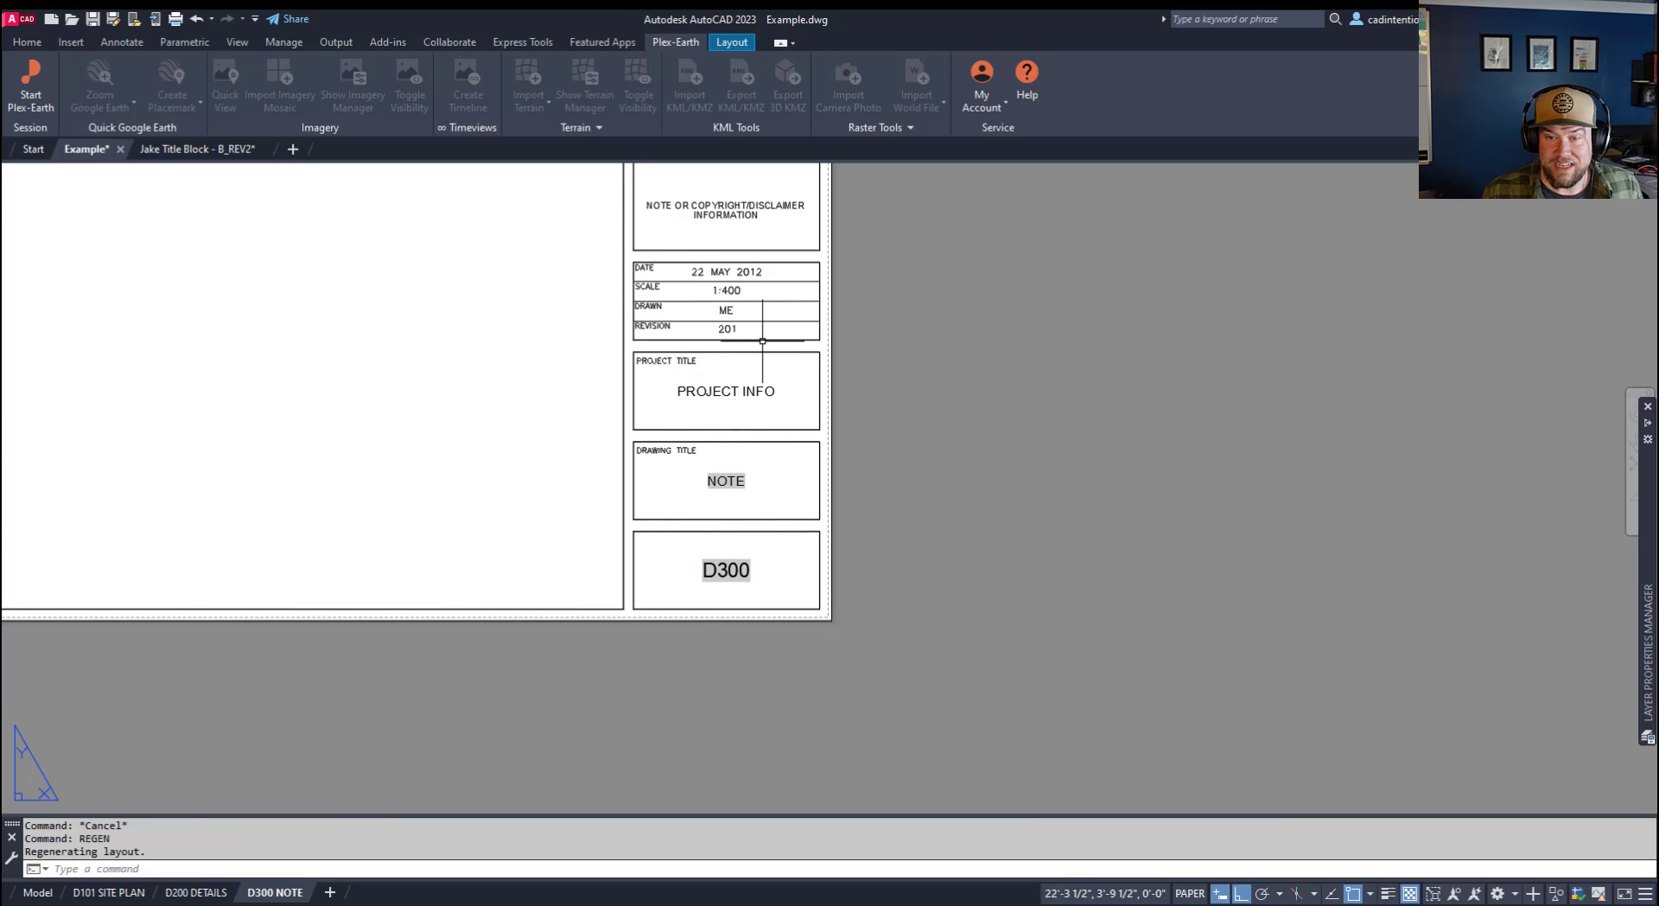
scroll(762, 340, "down", 4)
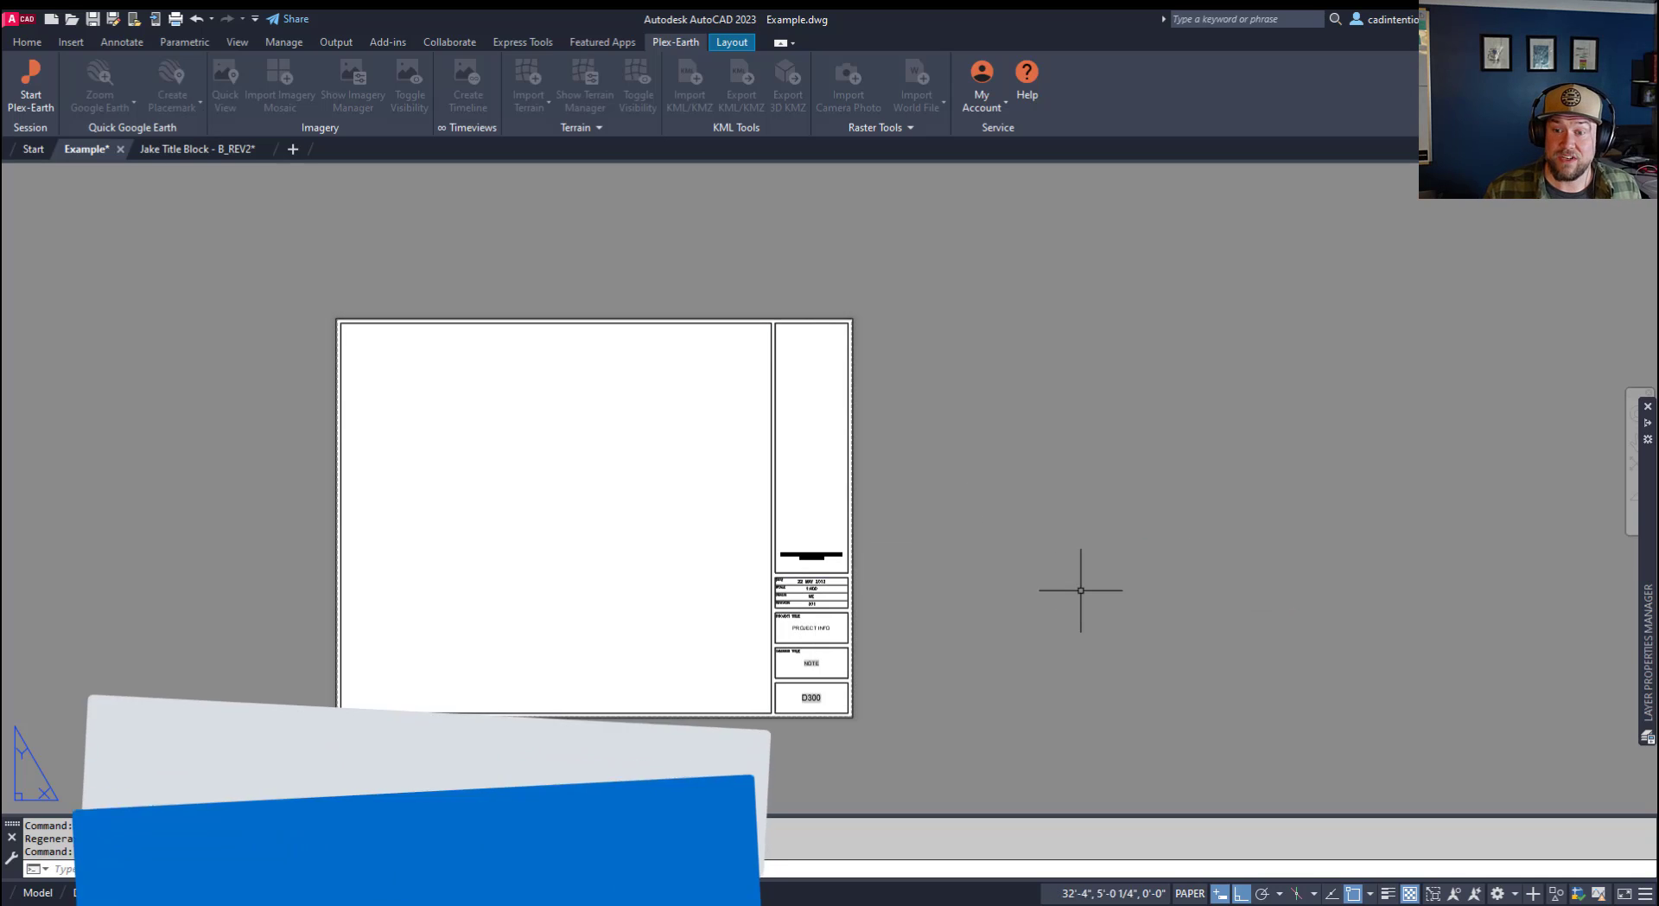
middle_click_drag(1081, 581, 1040, 484)
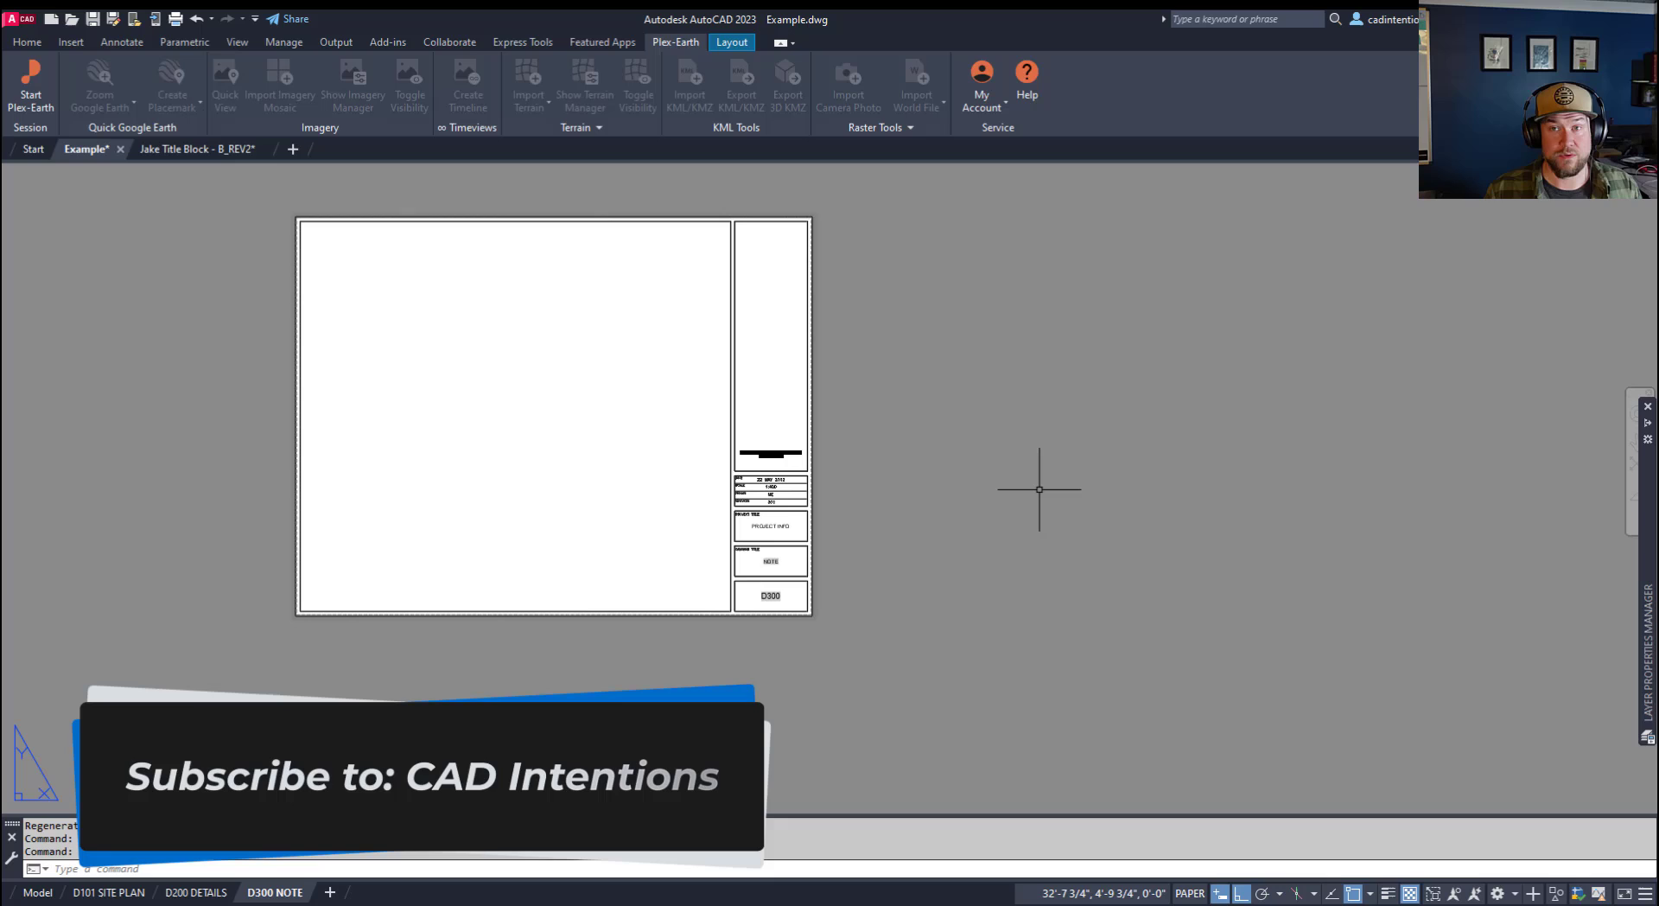